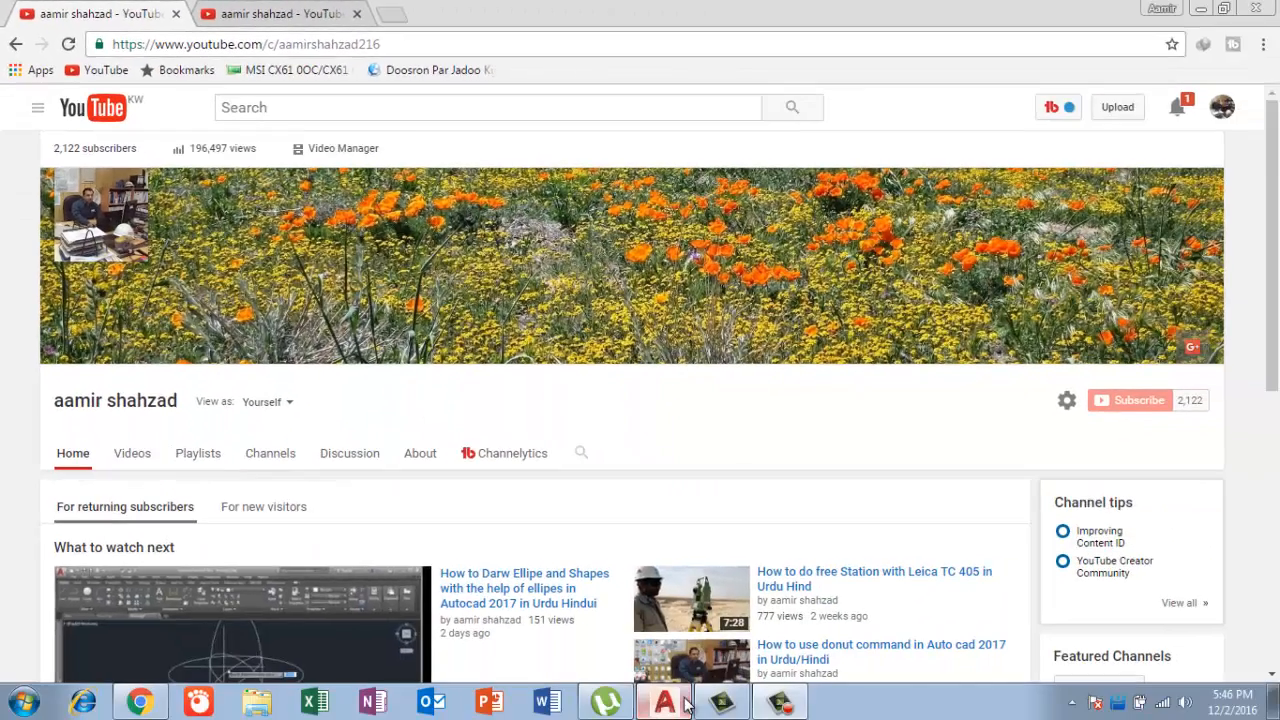
# Switch to AutoCAD and draw a rectangle 10 units wide and 8 units high left of the origin.
pyautogui.click(663, 701)
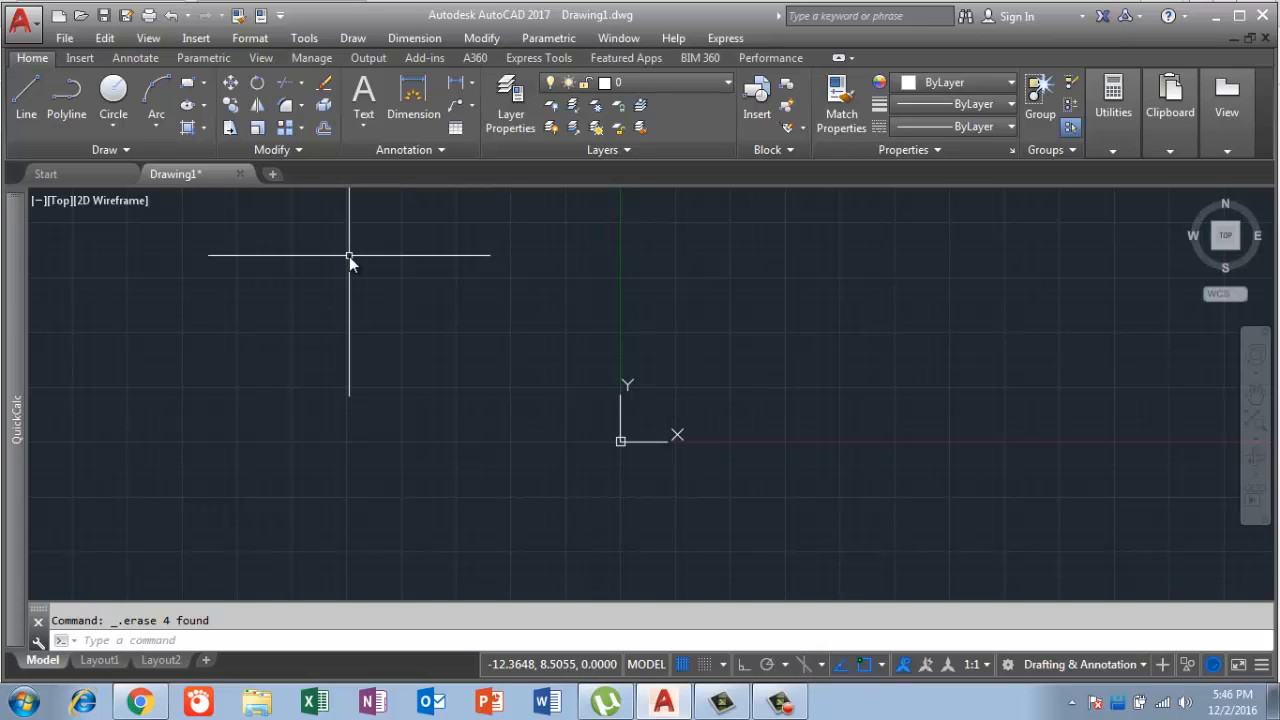
pyautogui.write('rec')
pyautogui.press('Return')
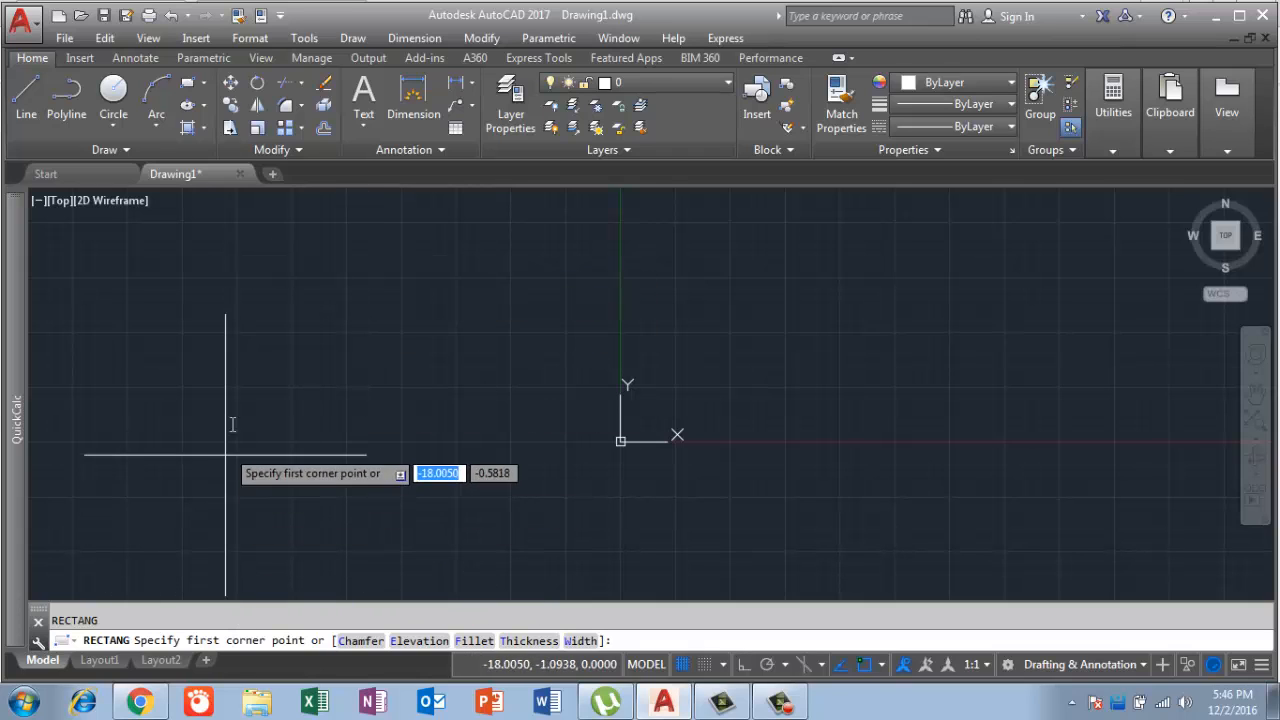
pyautogui.click(254, 446)
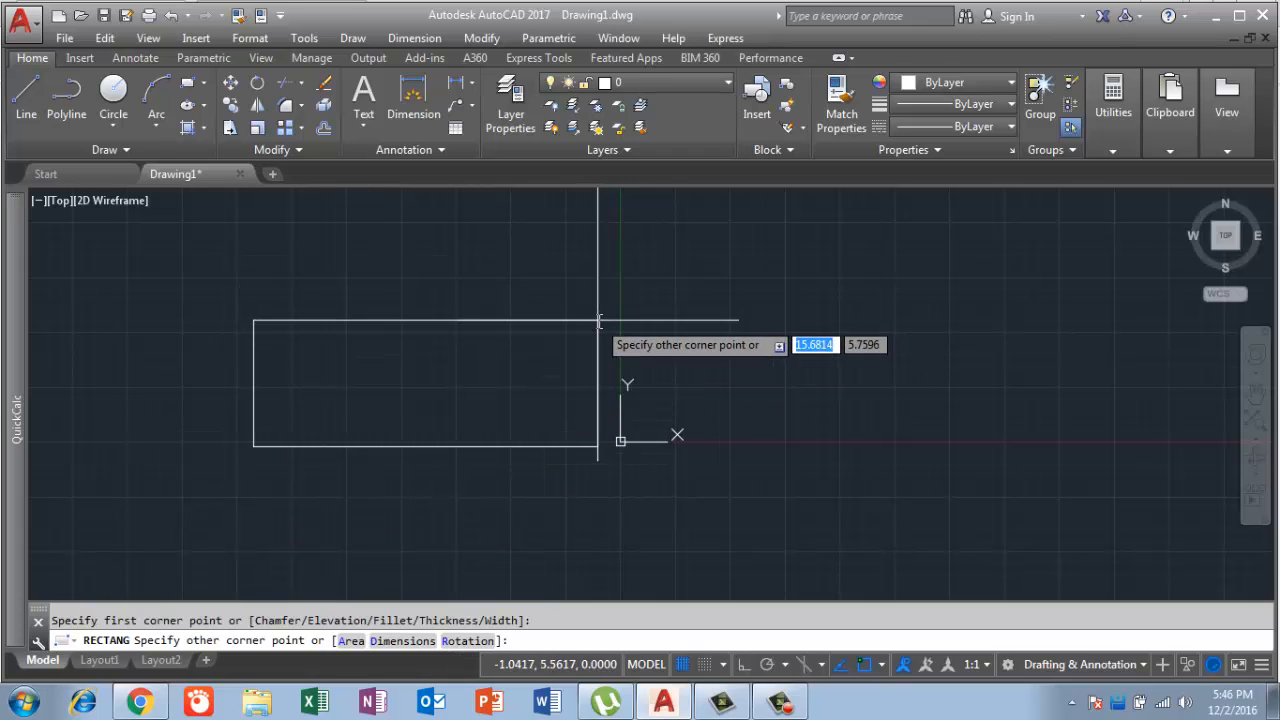
pyautogui.write('10')
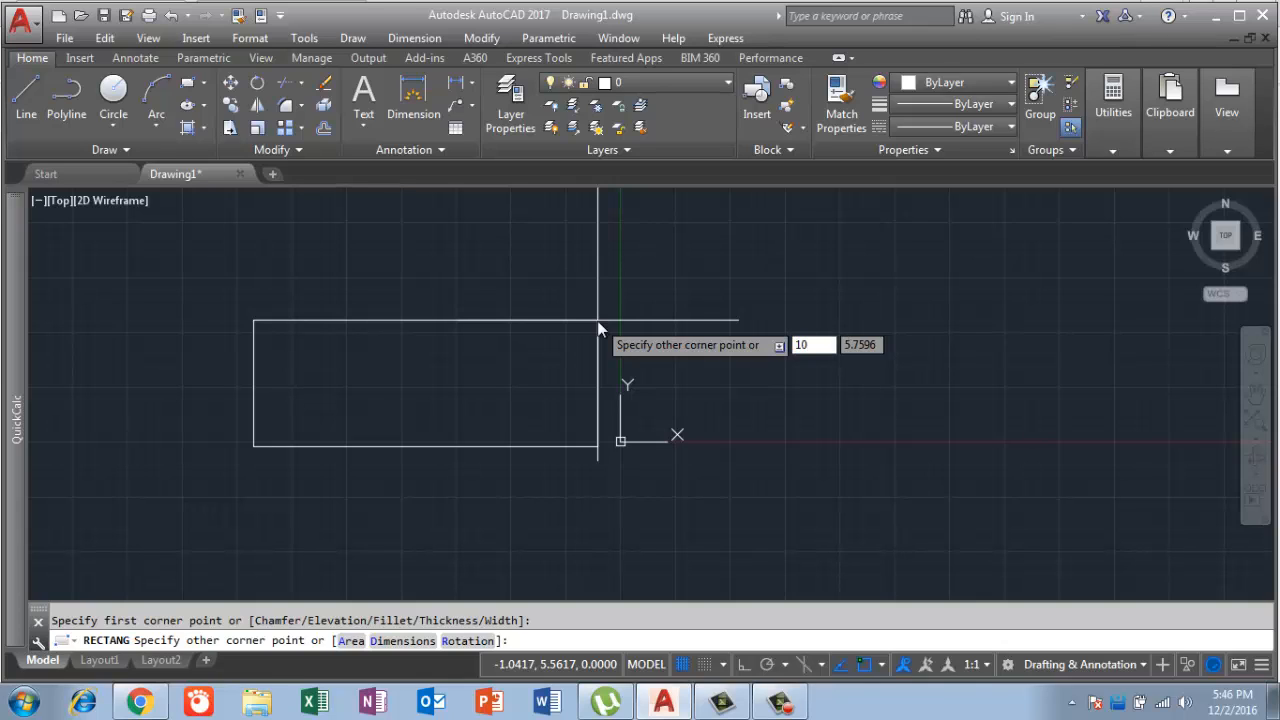
pyautogui.press('Tab')
pyautogui.write('8')
pyautogui.press('Return')
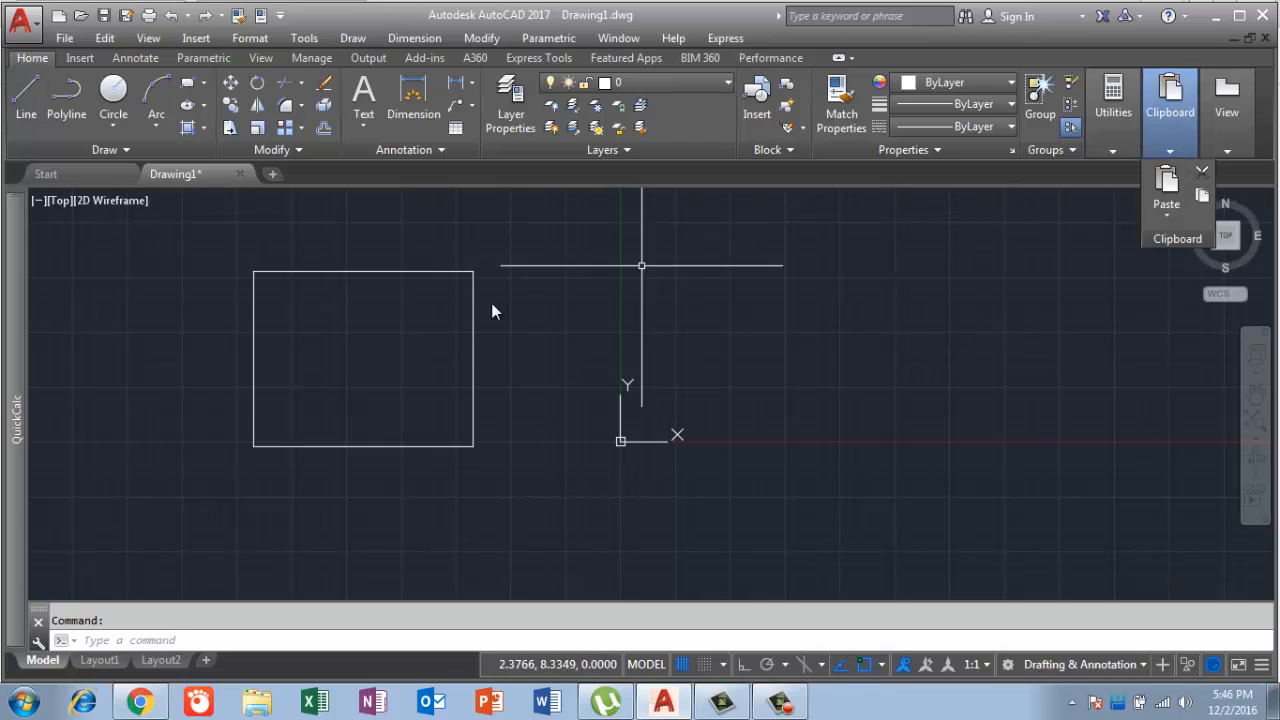
# Hatch the inside of the rectangle with the ANSI31 pattern.
pyautogui.click(205, 127)
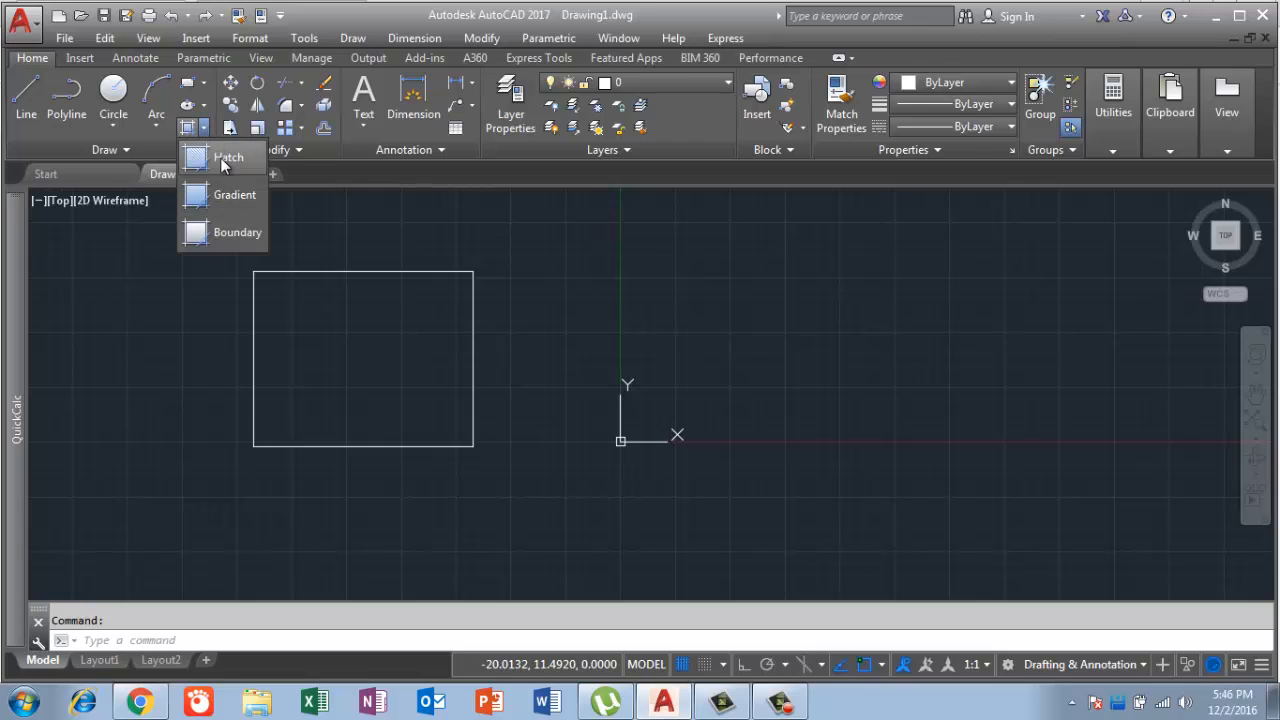
pyautogui.click(221, 158)
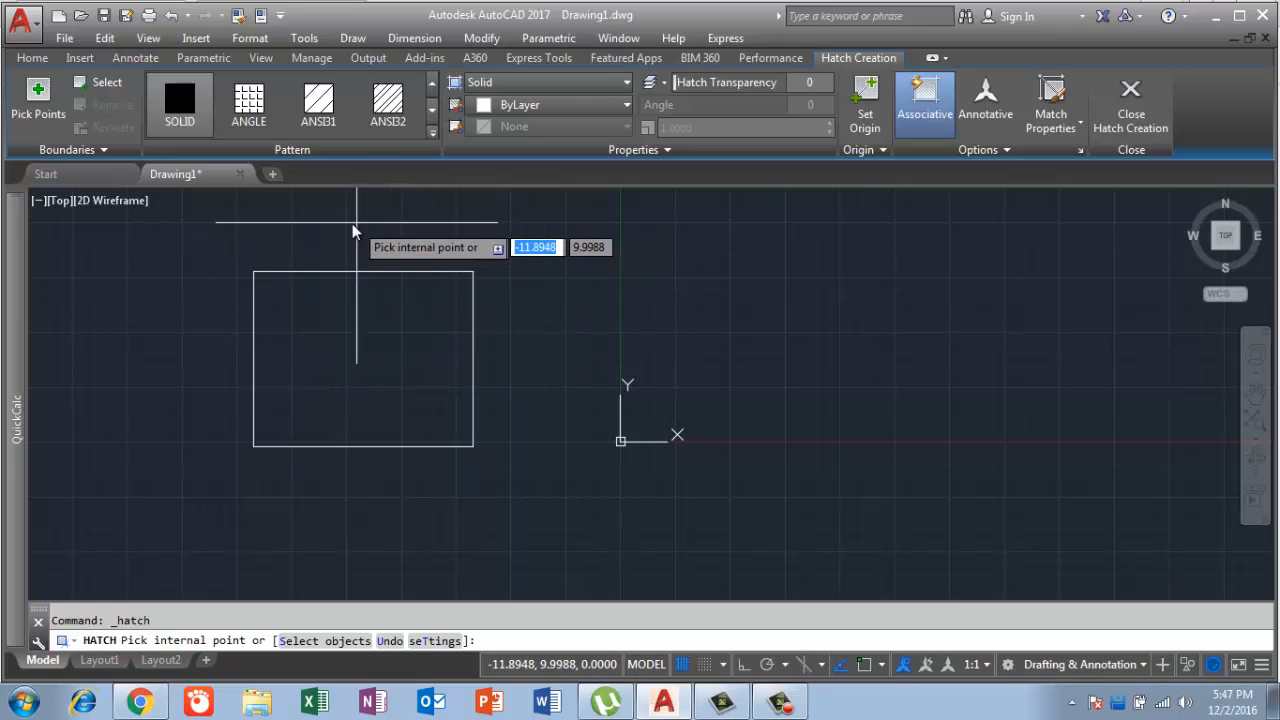
pyautogui.click(352, 38)
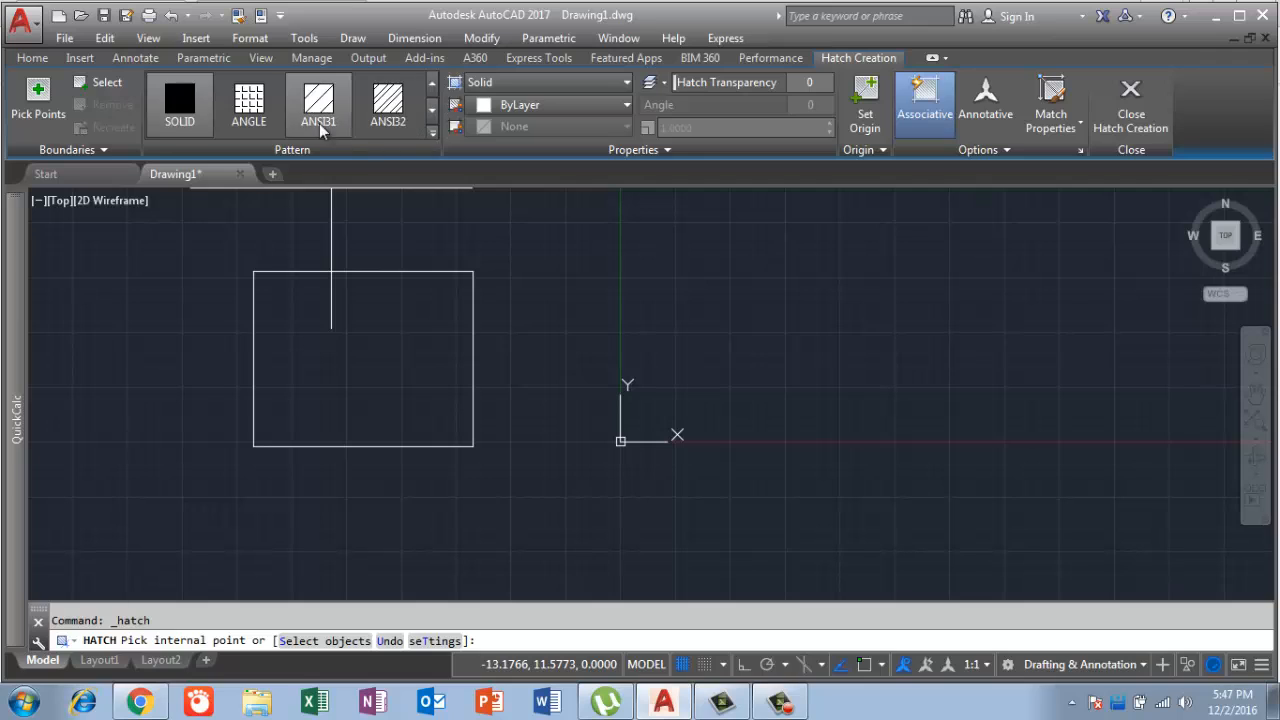
pyautogui.click(431, 110)
pyautogui.click(431, 110)
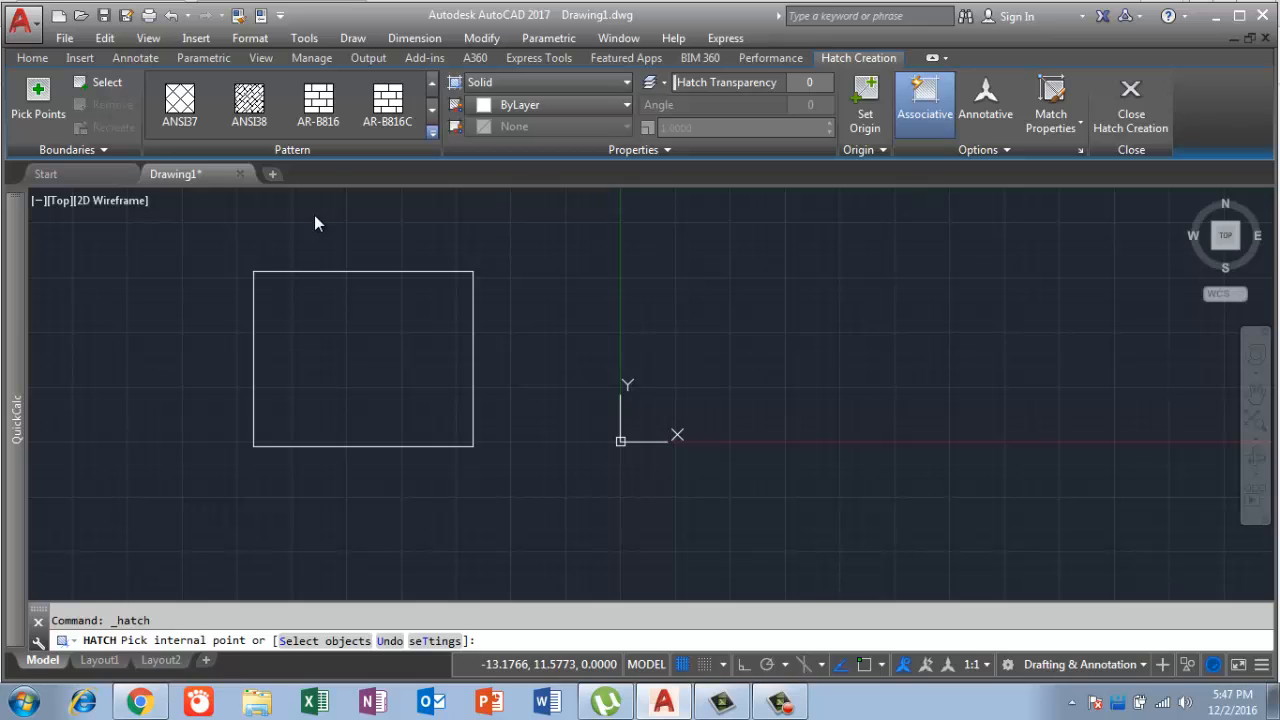
pyautogui.click(326, 101)
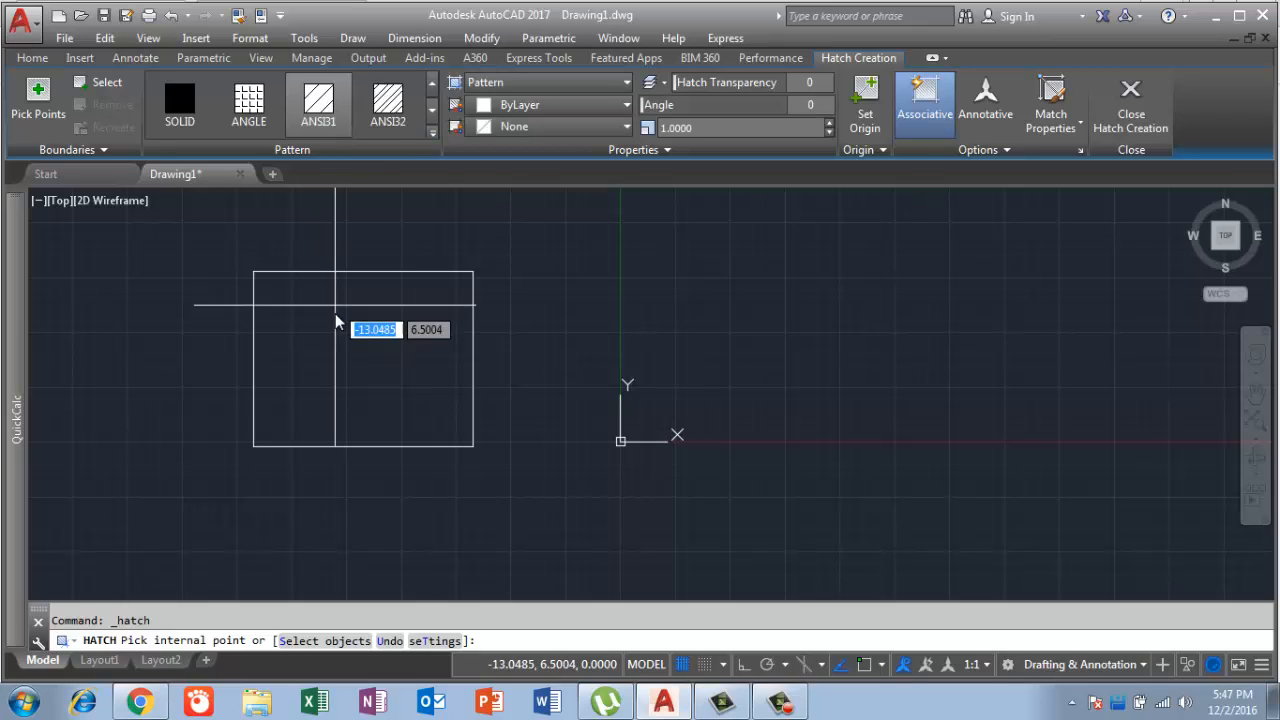
pyautogui.click(337, 368)
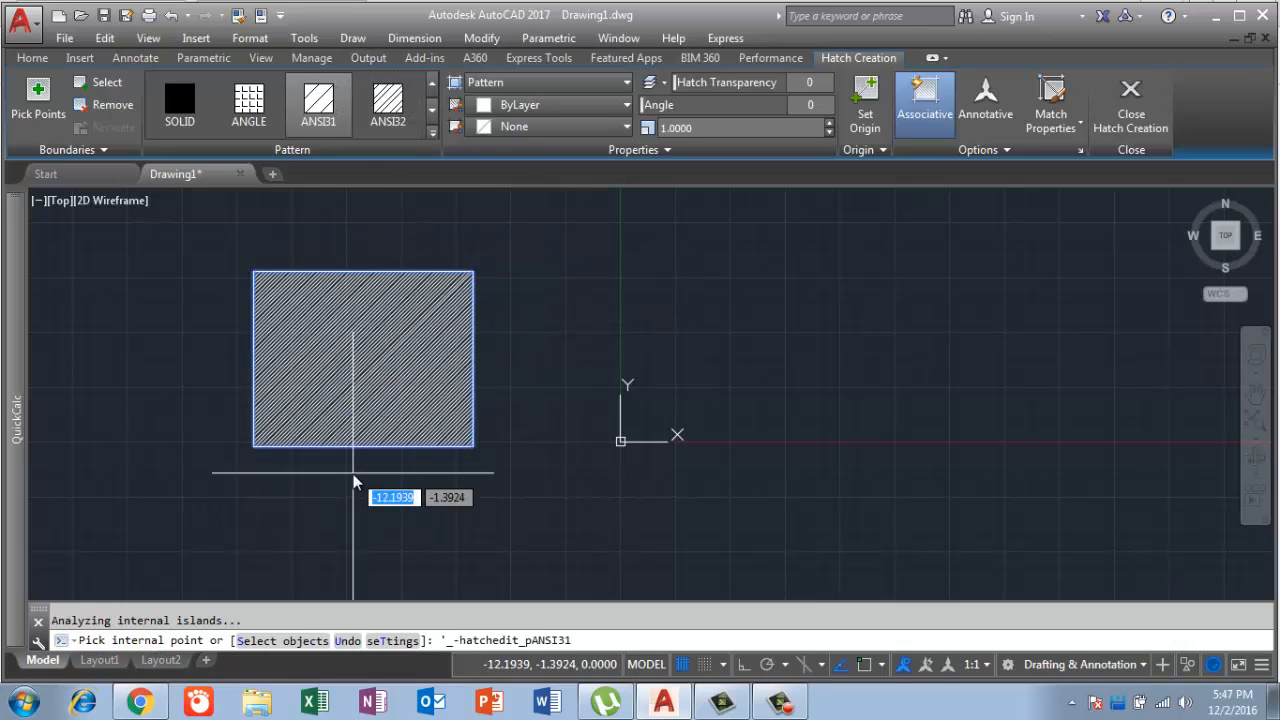
# Adjust the hatch line spacing by setting the pattern scale to 3.4.
pyautogui.scroll(2, 380, 362)
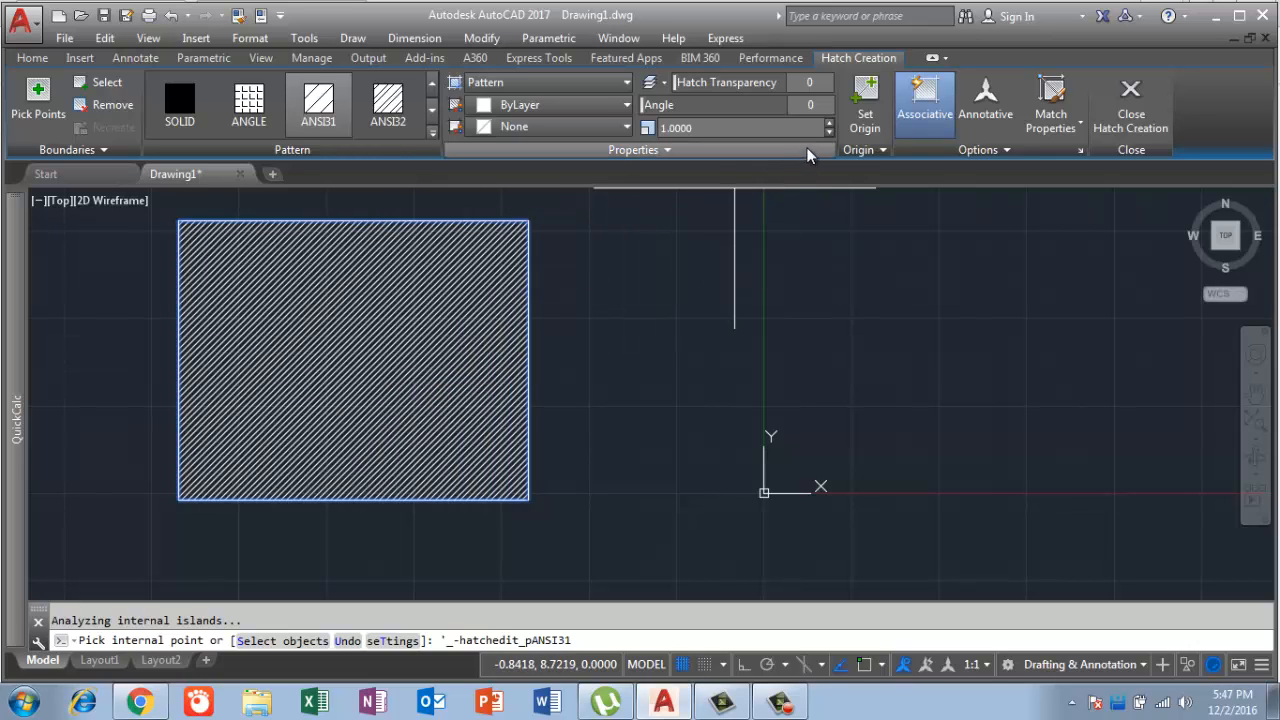
pyautogui.click(829, 133)
pyautogui.click(829, 133)
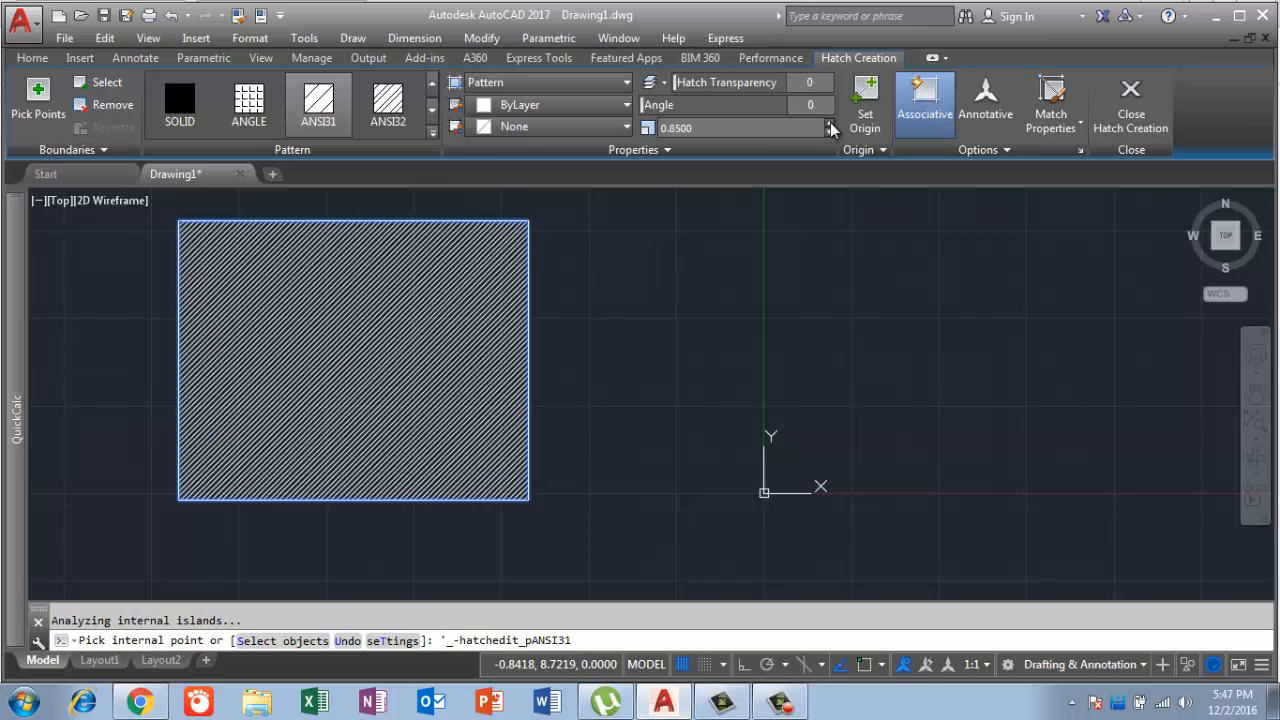
pyautogui.click(830, 123)
pyautogui.click(830, 124)
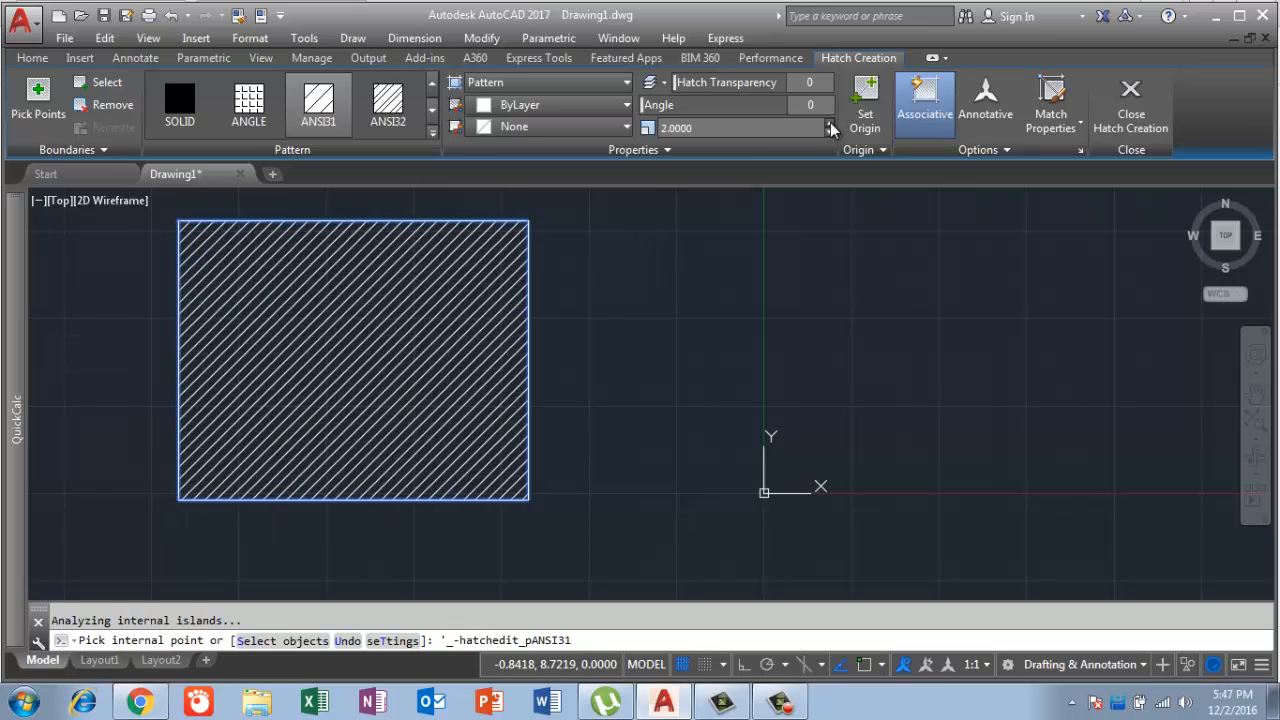
pyautogui.click(830, 124)
pyautogui.click(830, 124)
pyautogui.click(830, 124)
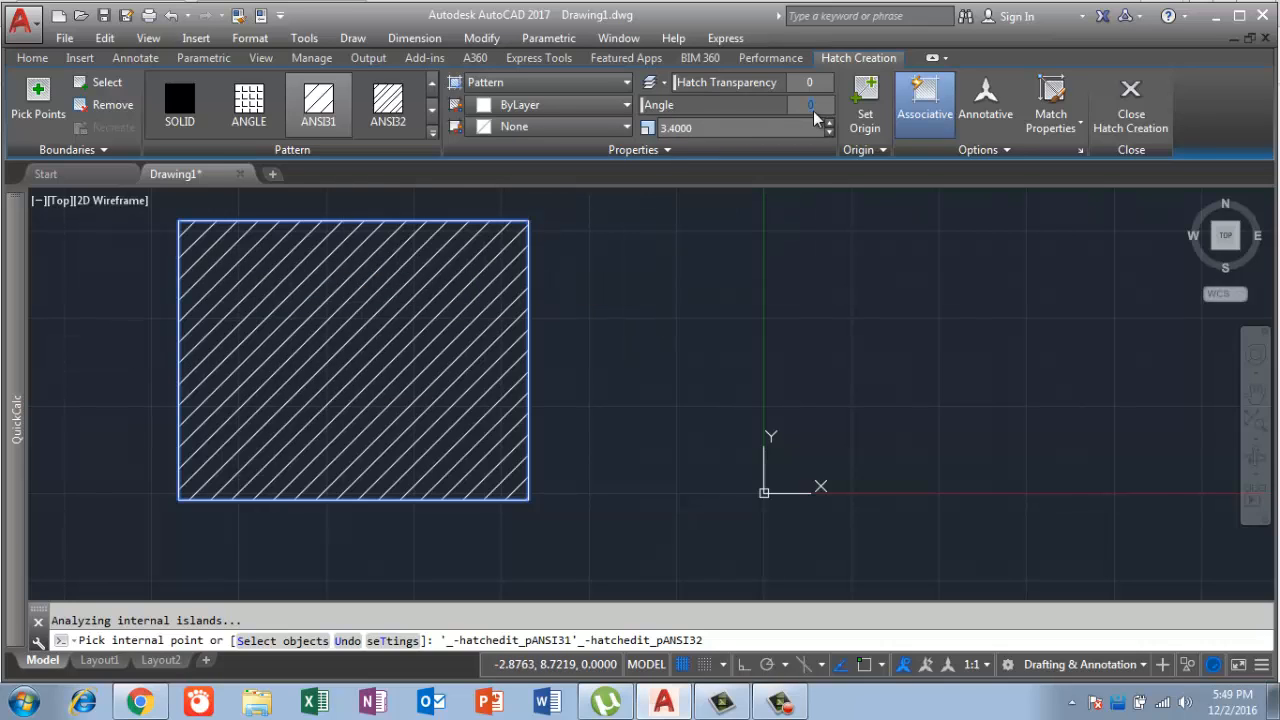
# Try hatch pattern angles of 30 and 45 degrees, and set the angle back to 0.
pyautogui.write('0')
pyautogui.press('Return')
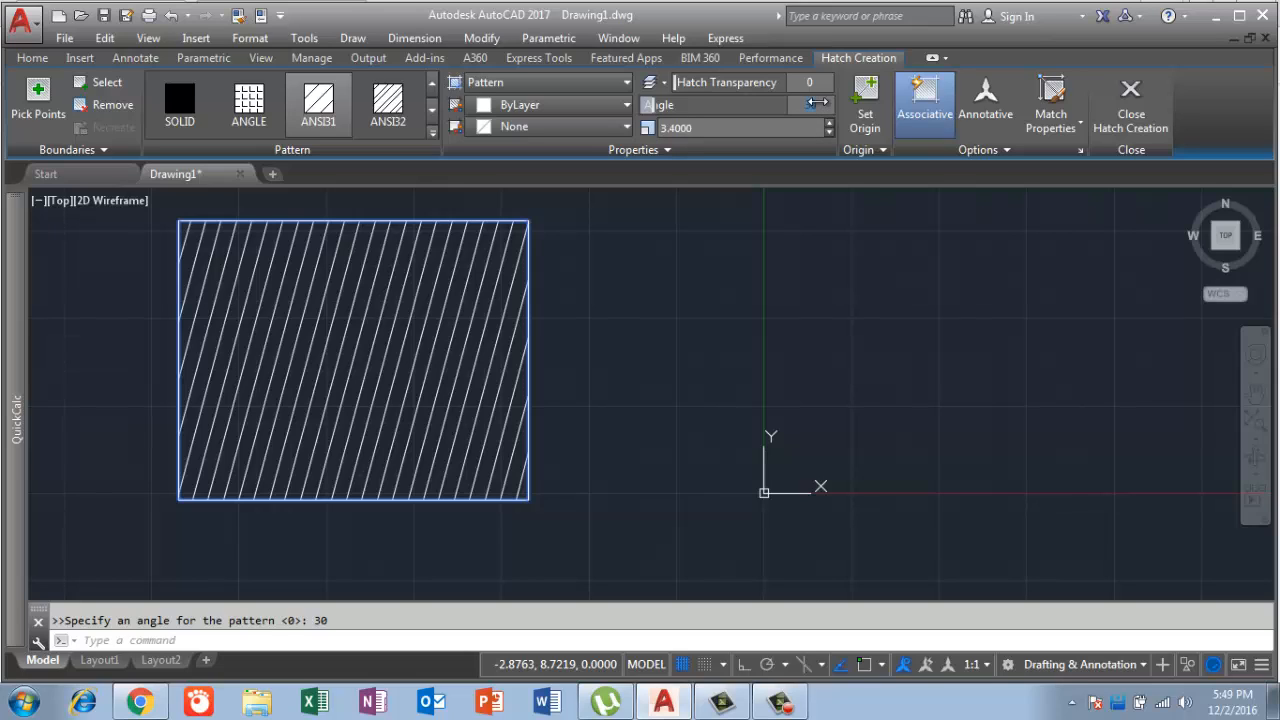
pyautogui.write('45')
pyautogui.press('Return')
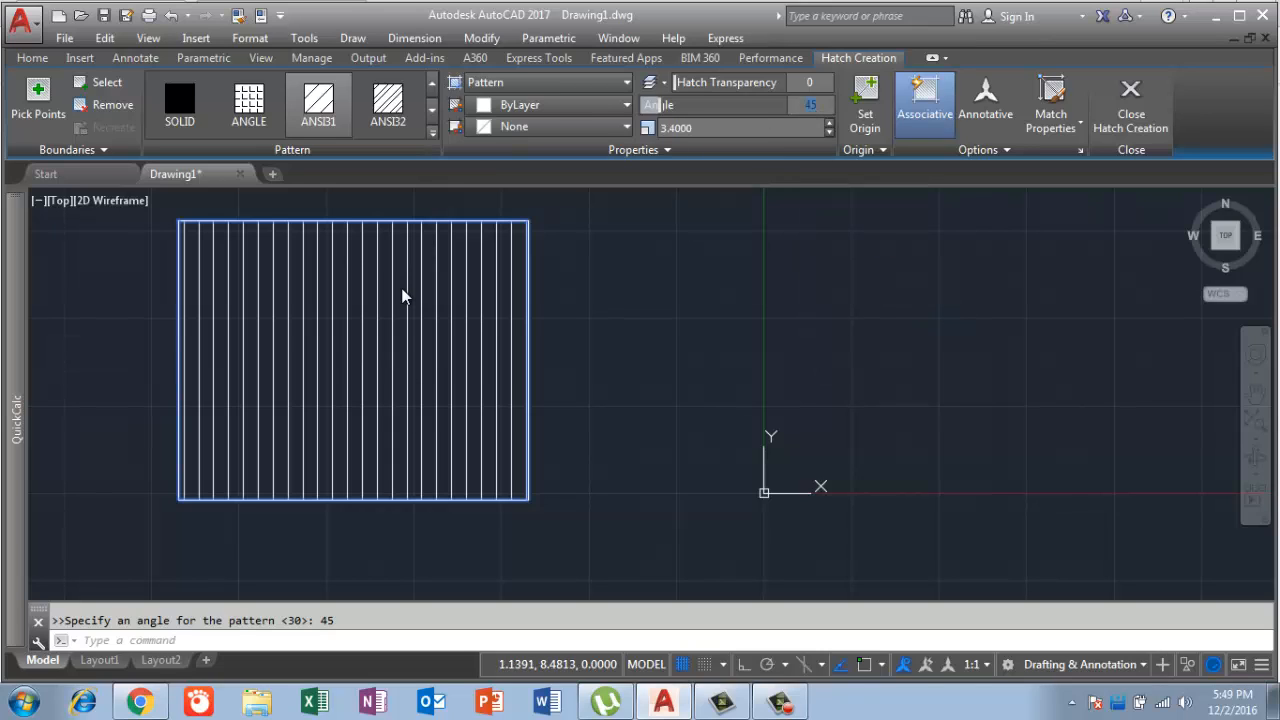
pyautogui.press('Return')
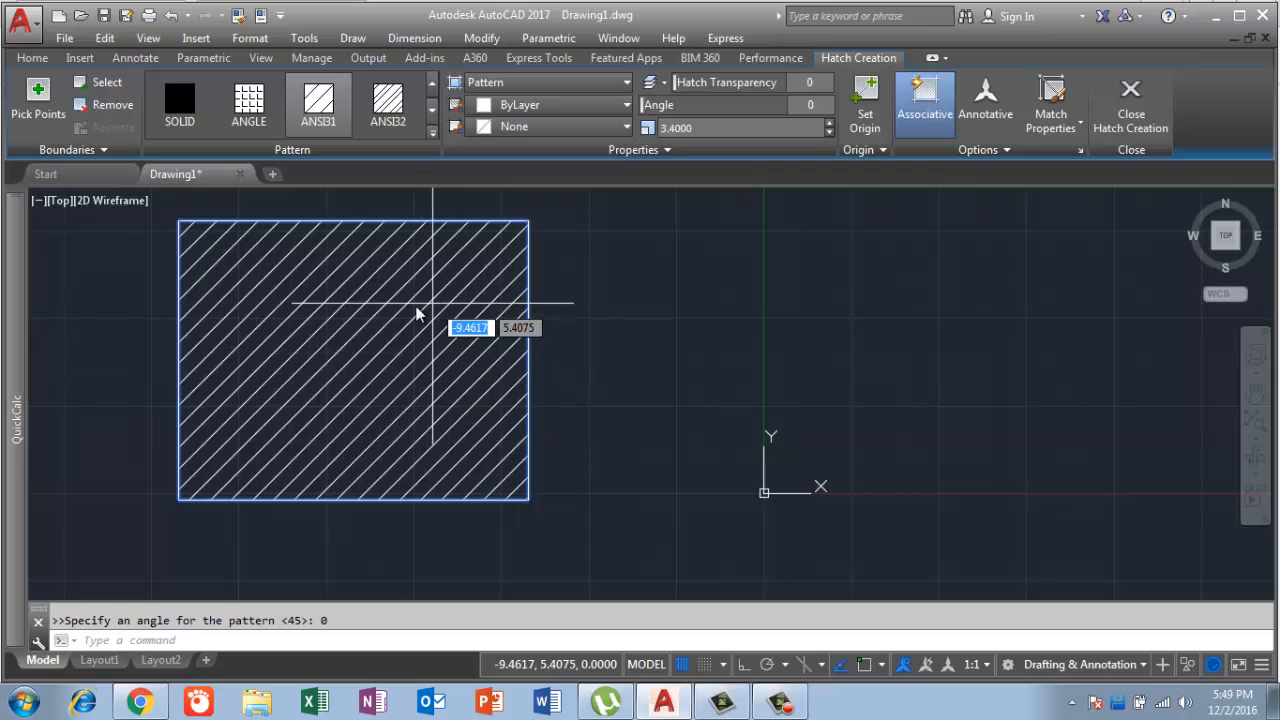
# End the Hatch command, keeping the ANSI31 hatch in the rectangle.
pyautogui.scroll(-2, 470, 370)
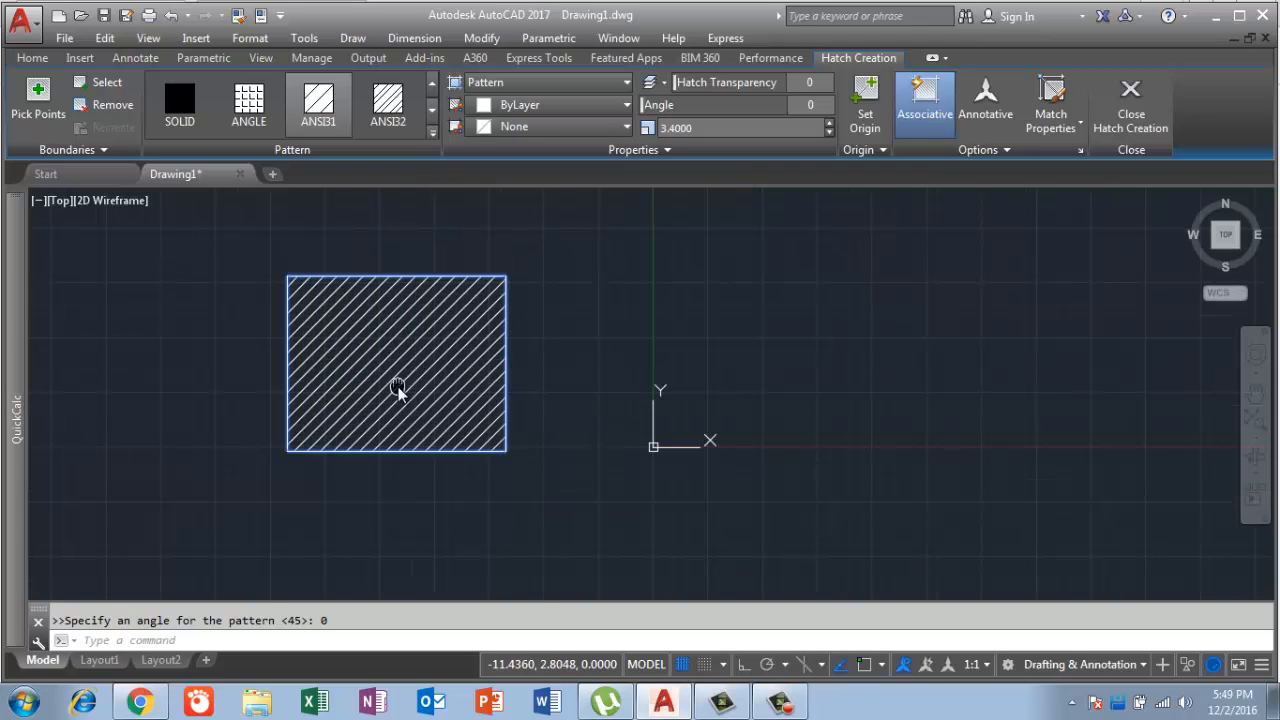
pyautogui.moveTo(397, 390)
pyautogui.mouseDown(button='middle')
pyautogui.moveTo(295, 353)
pyautogui.moveTo(80, 332)
pyautogui.mouseUp(button='middle')
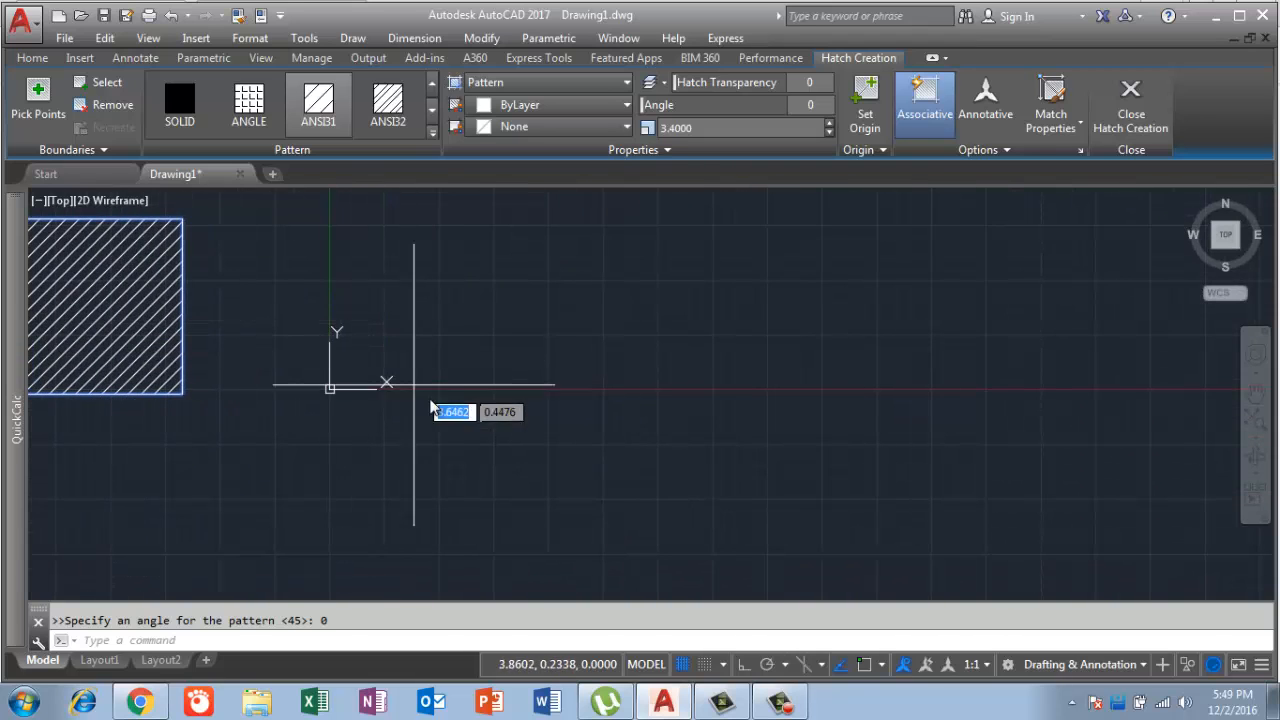
pyautogui.scroll(-2, 517, 401)
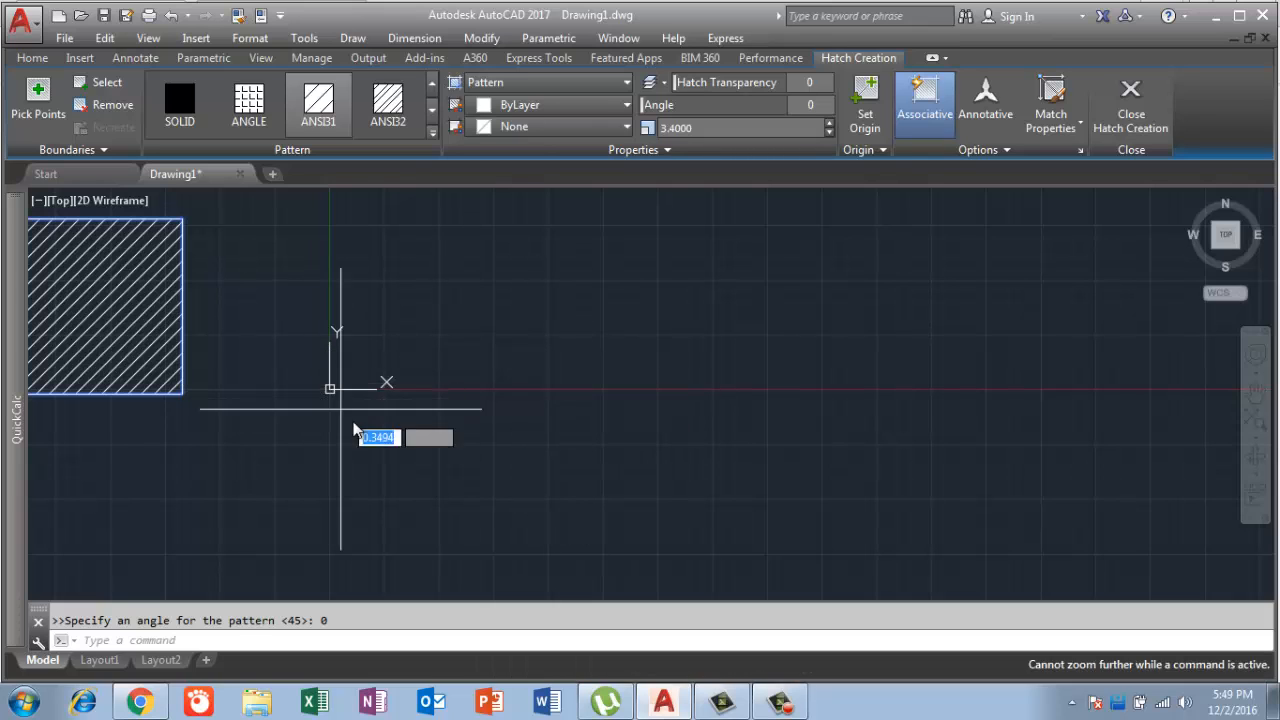
pyautogui.moveTo(453, 462); pyautogui.dragTo(620, 497, button='middle')
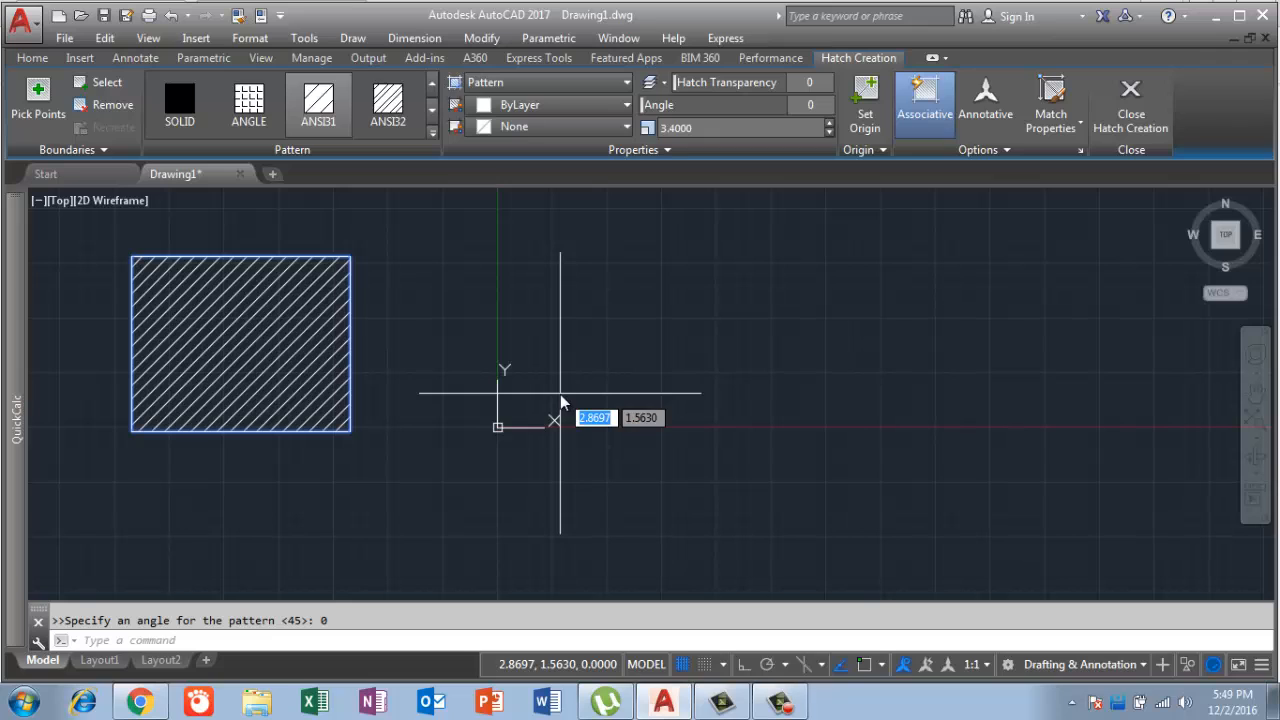
pyautogui.write('rec')
pyautogui.press('Return')
pyautogui.press('Escape')
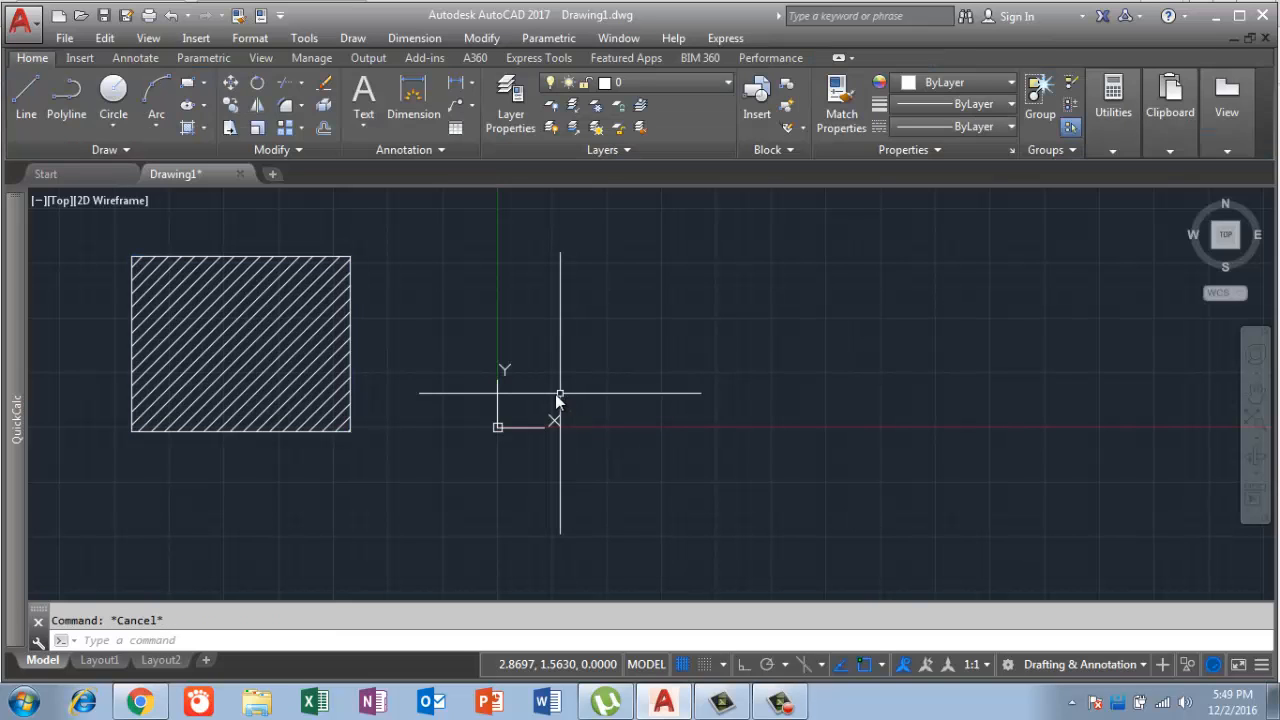
# Draw a second rectangle, 10 units wide and 8 units high, to the upper right of the hatched one.
pyautogui.write('re')
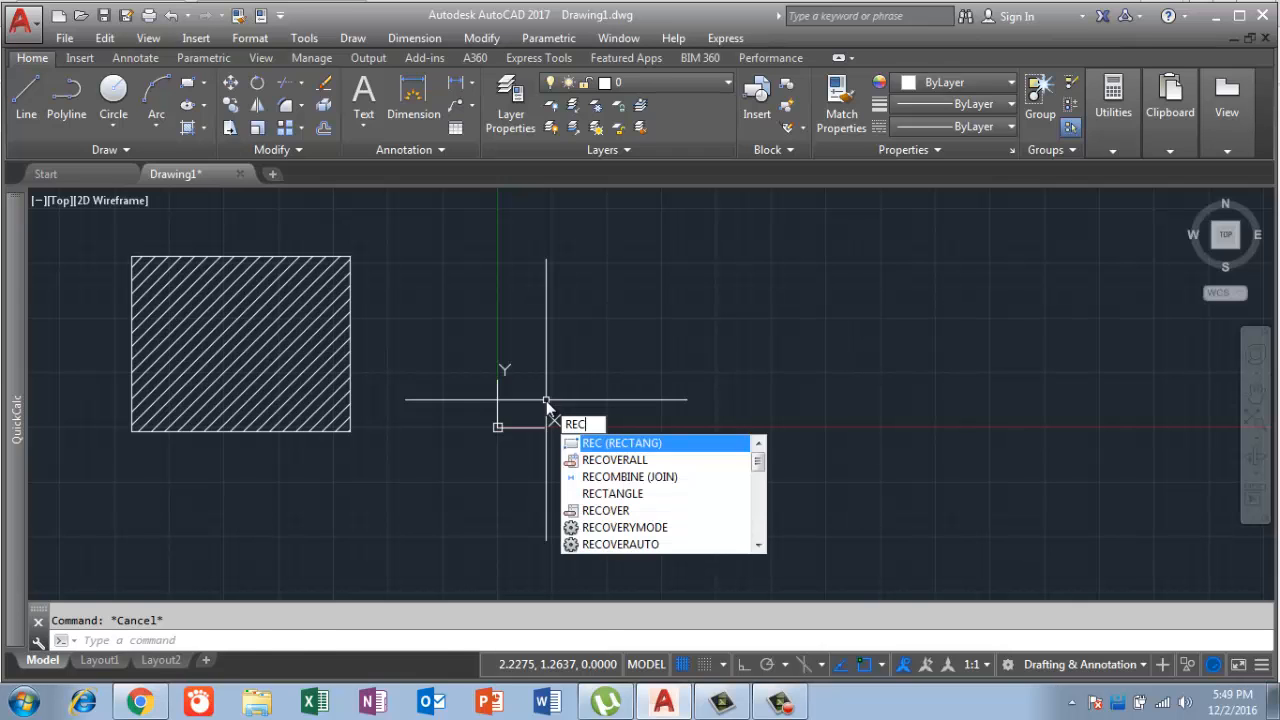
pyautogui.press('Return')
pyautogui.click(479, 257)
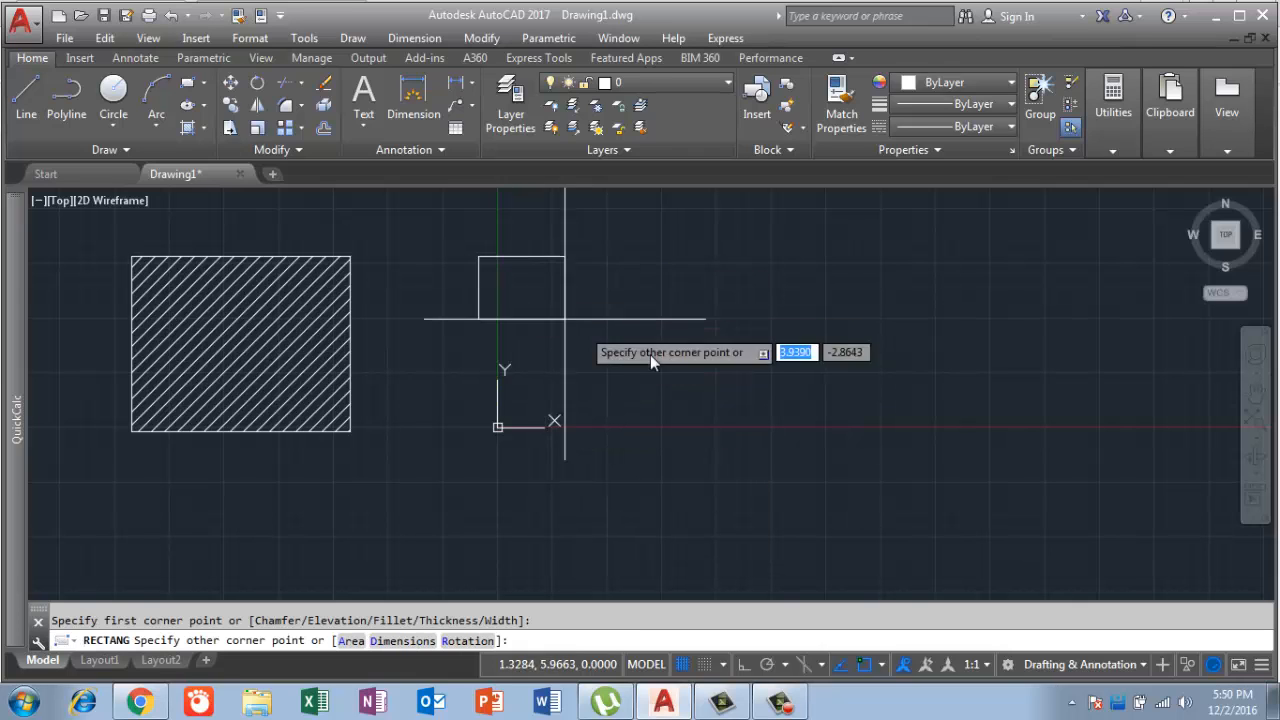
pyautogui.write('10')
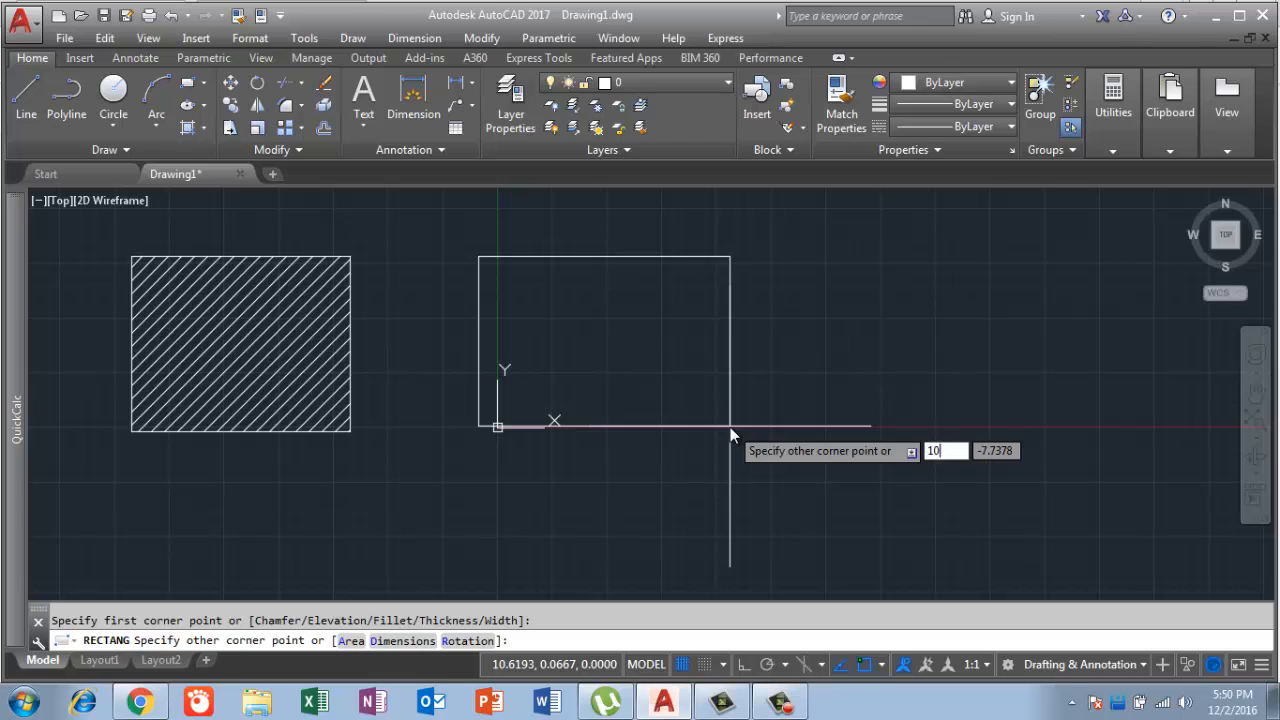
pyautogui.press('Tab')
pyautogui.write('5')
pyautogui.press('Return')
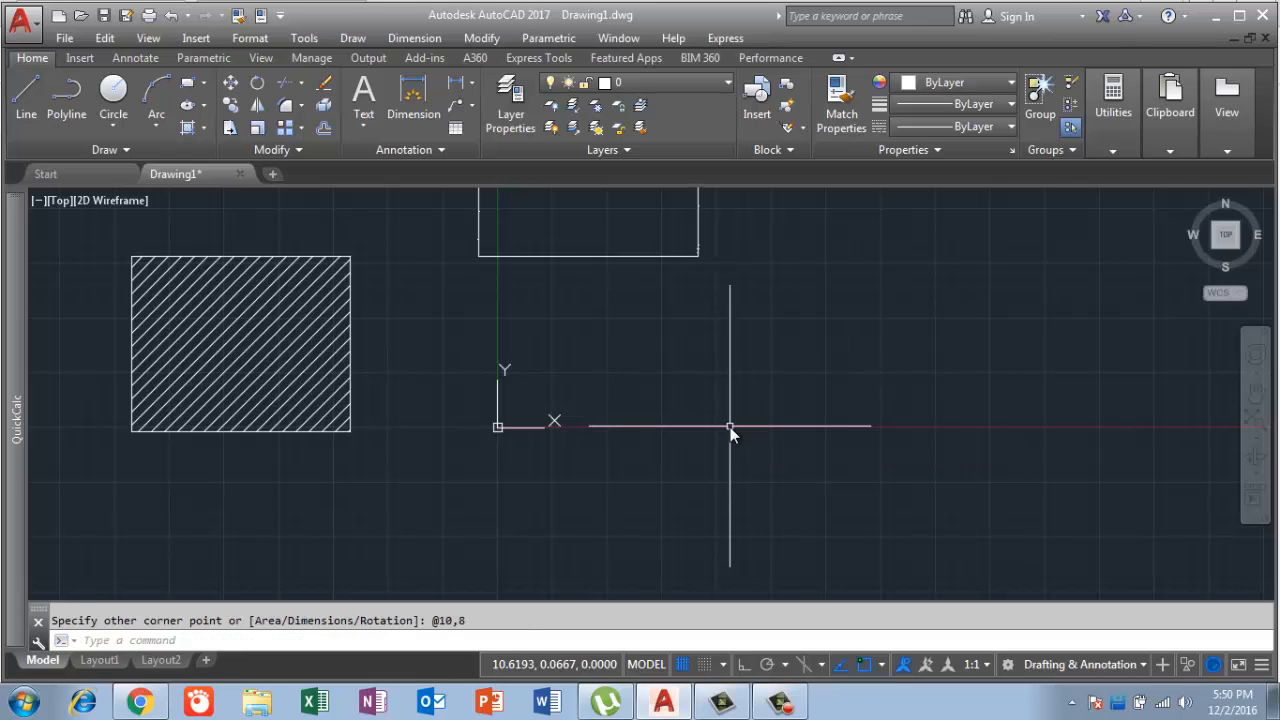
# Draw a small rectangle inside the second large rectangle, toward its upper-left corner.
pyautogui.scroll(-3, 724, 418)
pyautogui.scroll(4, 720, 408)
pyautogui.moveTo(571, 403); pyautogui.dragTo(527, 684, button='middle')
pyautogui.moveTo(600, 457); pyautogui.dragTo(677, 357, button='middle')
pyautogui.scroll(2, 677, 357)
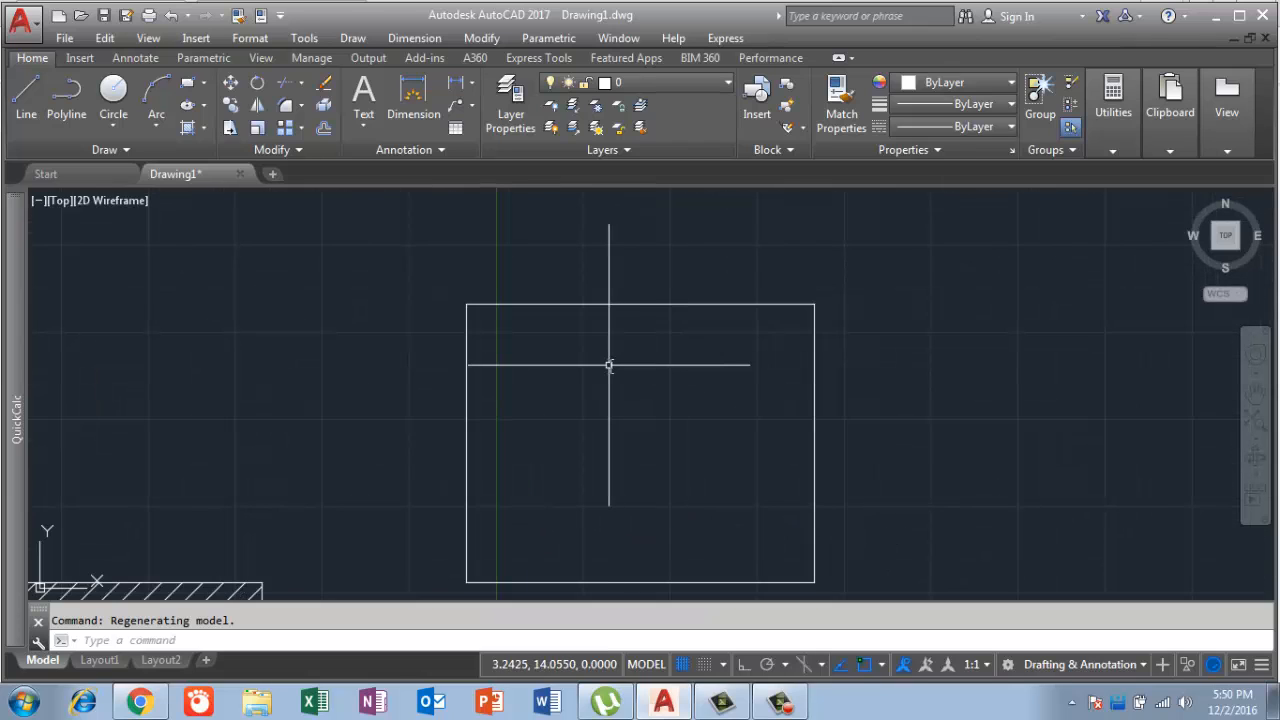
pyautogui.write('o')
pyautogui.press('Escape')
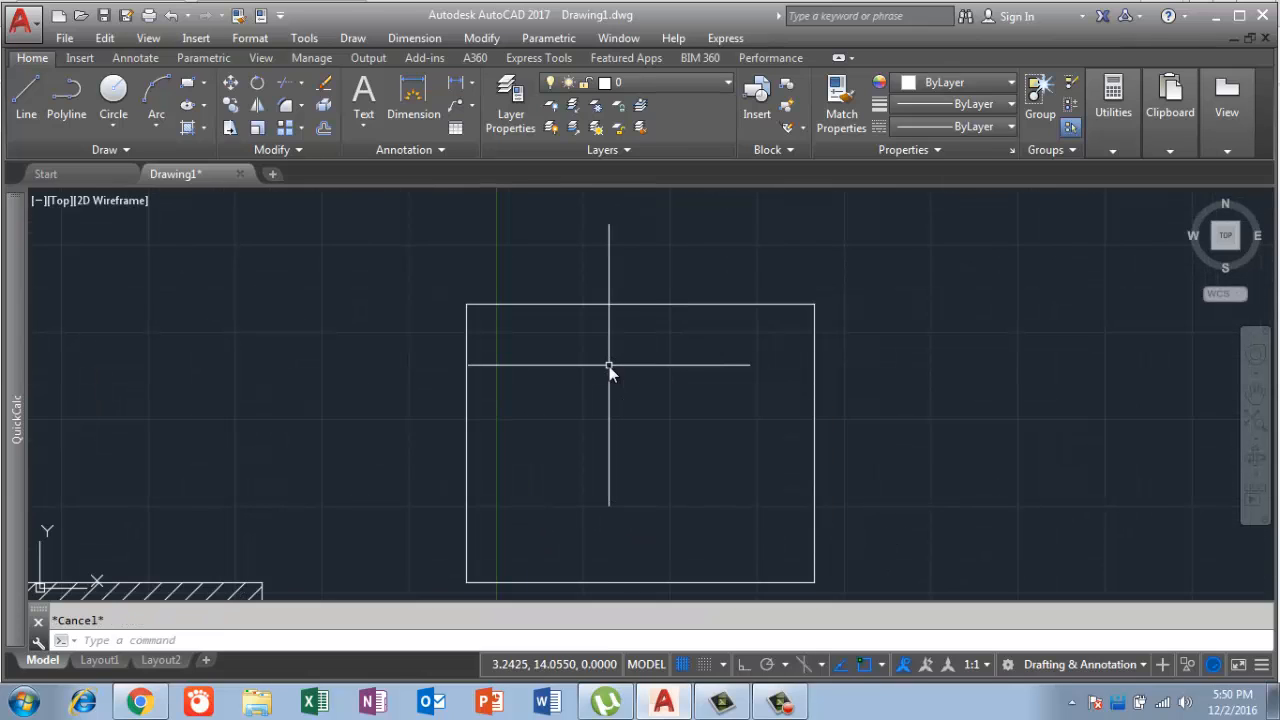
pyautogui.write('f')
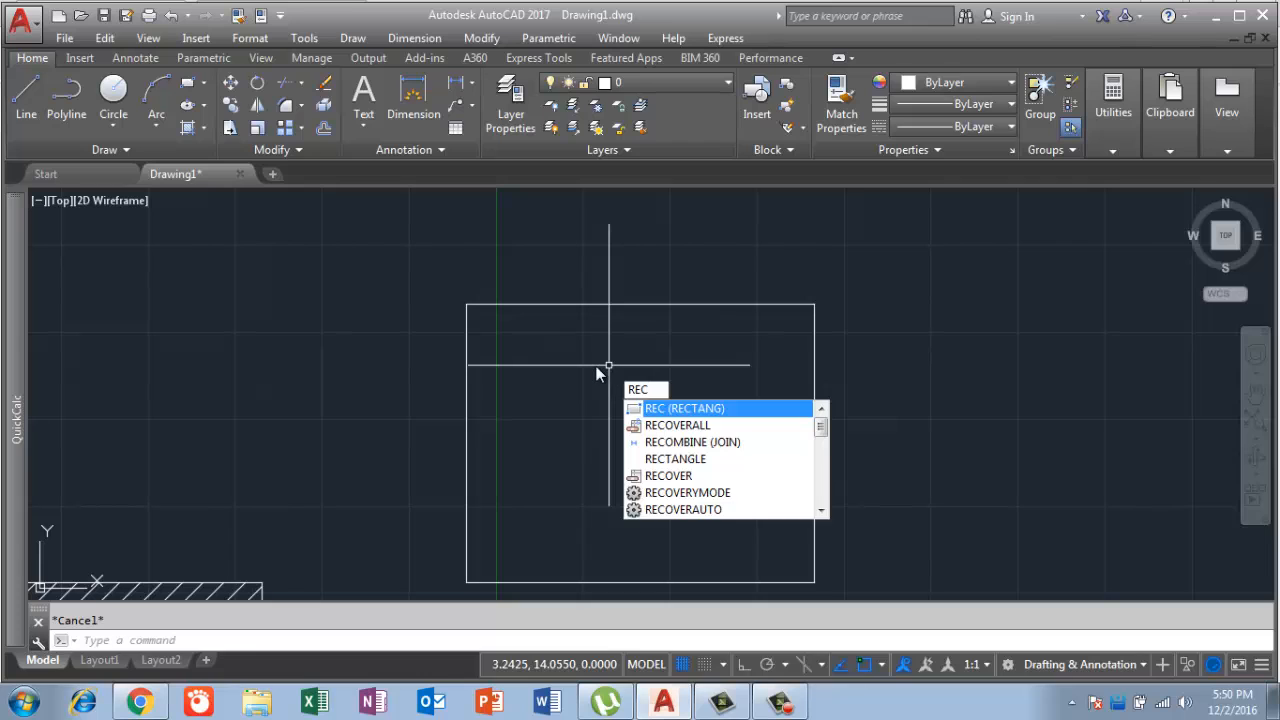
pyautogui.press('Return')
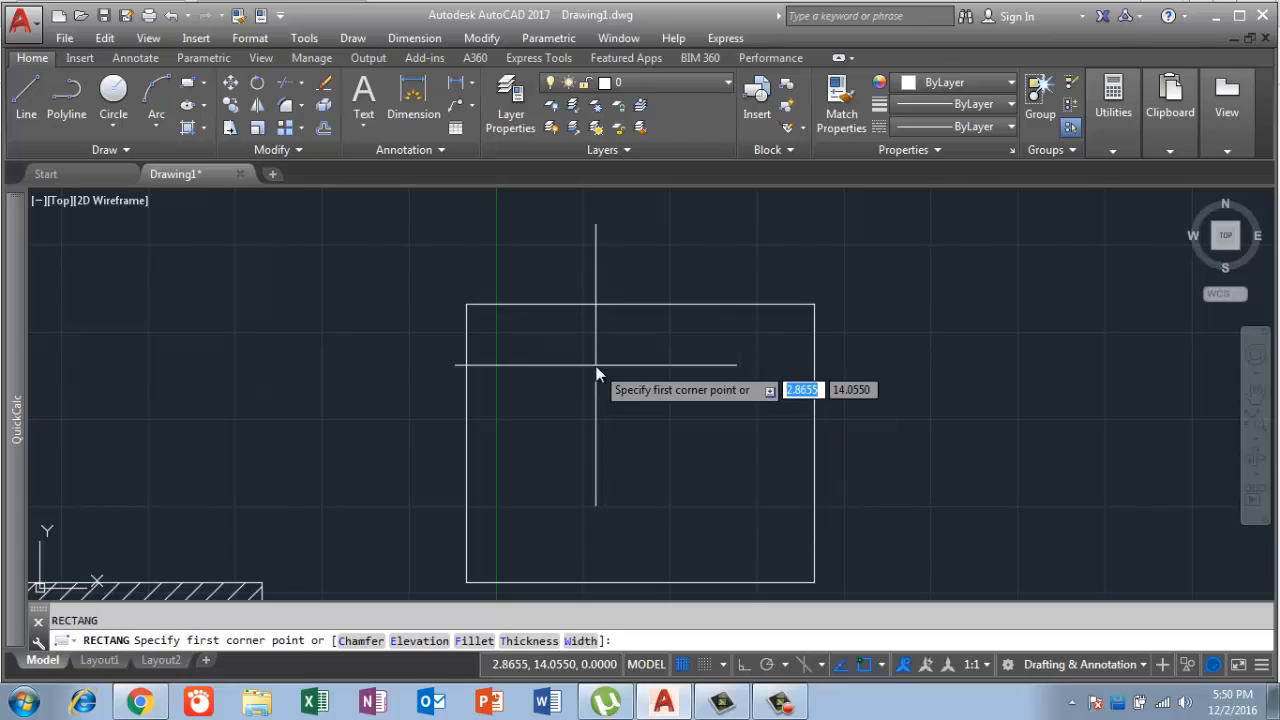
pyautogui.click(509, 370)
pyautogui.click(604, 439)
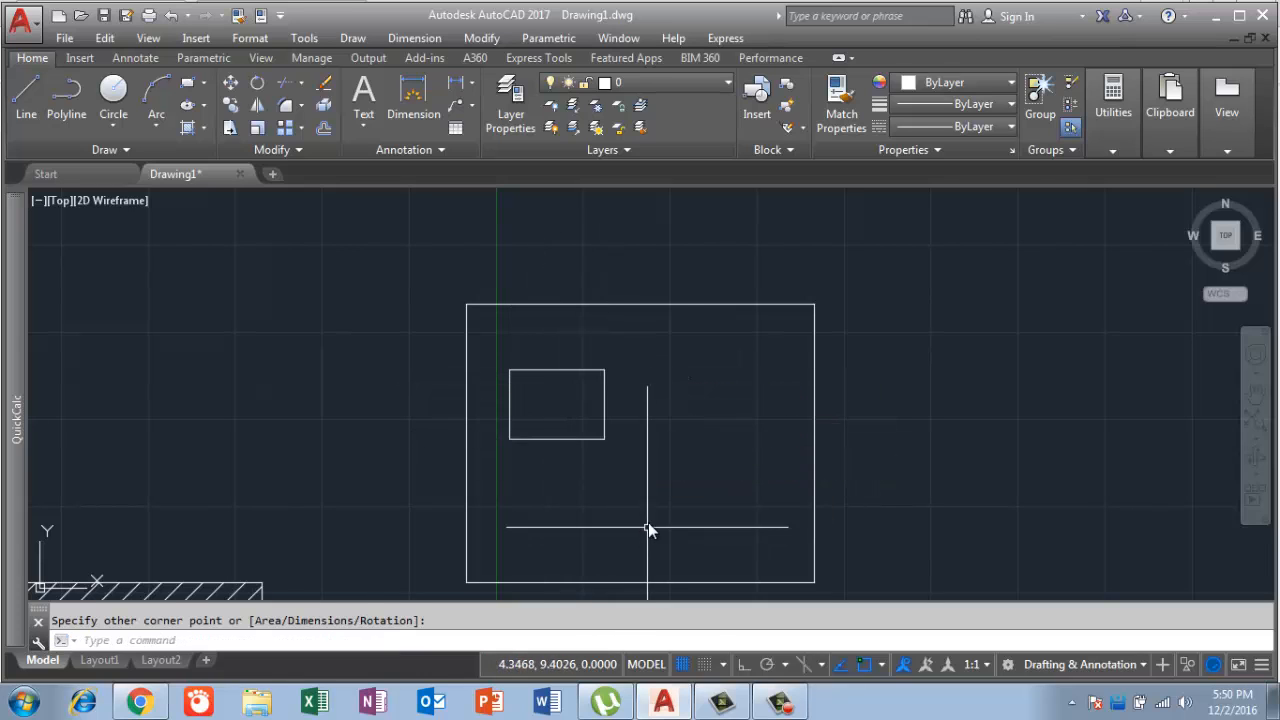
# Draw another small rectangle, about 3.4 by 2.6 units, inside the large one, below and right of the first small rectangle.
pyautogui.press('Return')
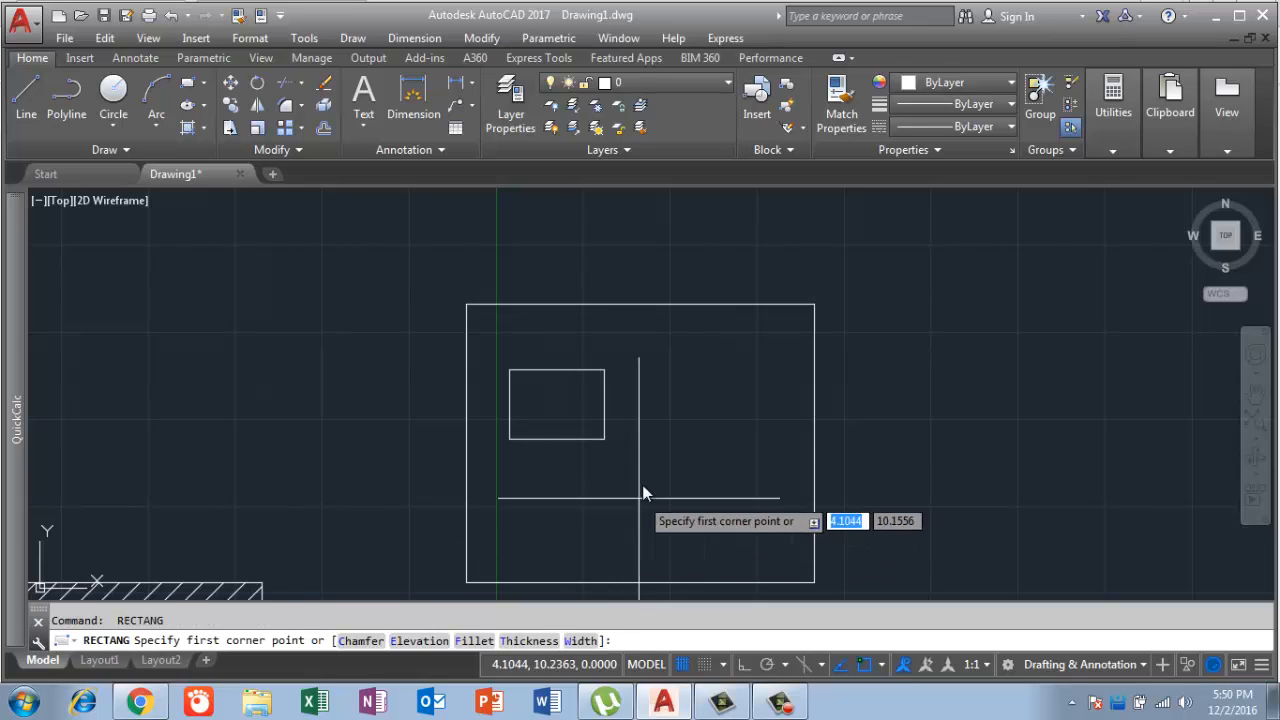
pyautogui.click(637, 426)
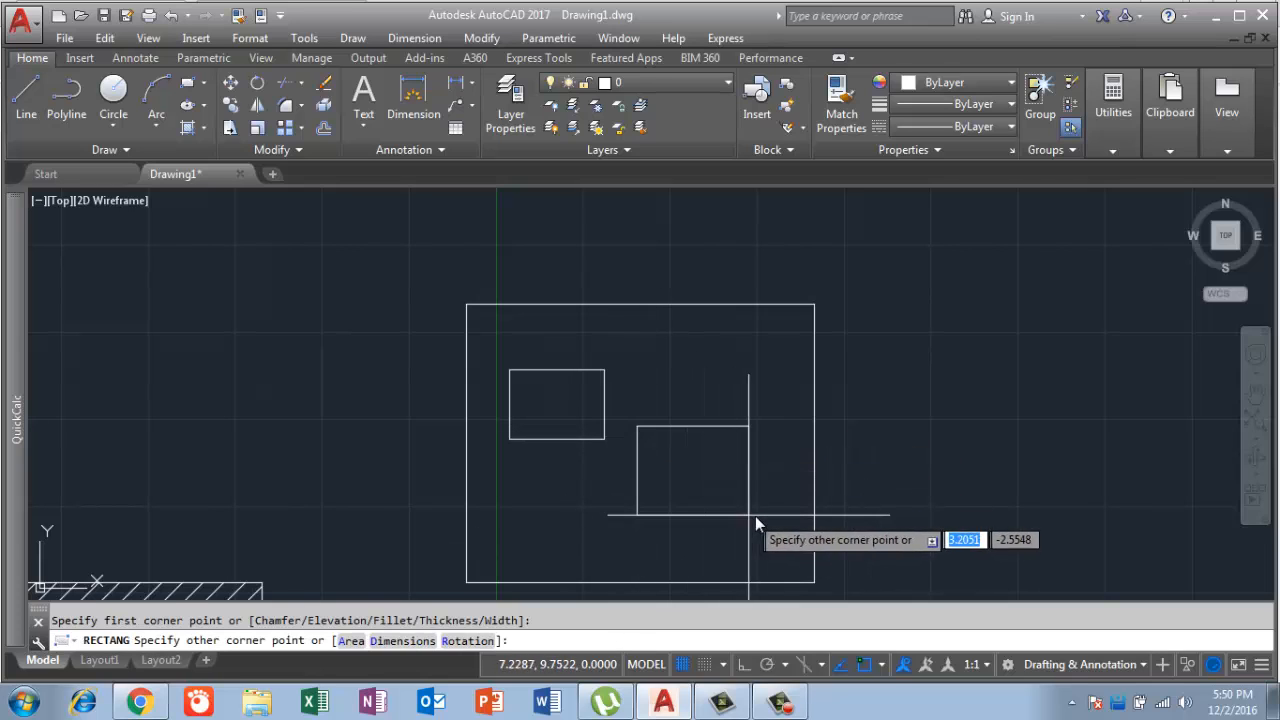
pyautogui.click(755, 516)
# Draw a circle centred in the lower-right small rectangle, small enough to fit inside its edges.
pyautogui.write('c')
pyautogui.press('Return')
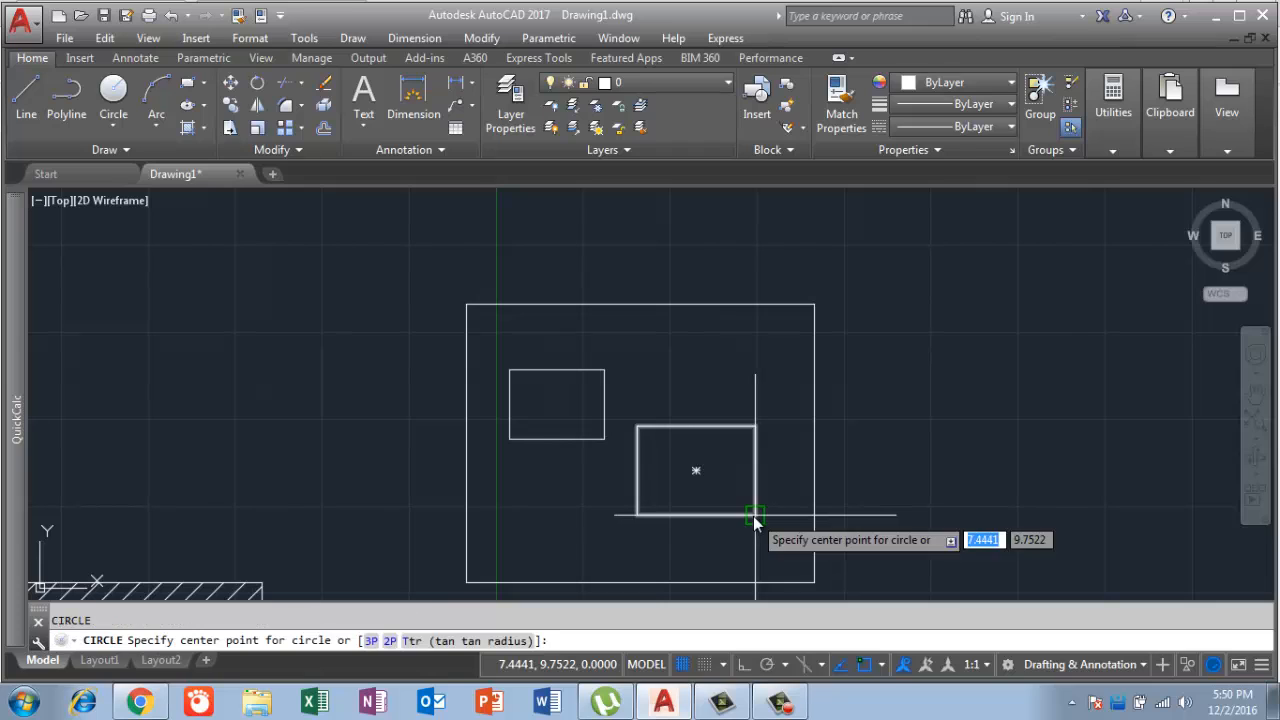
pyautogui.click(697, 474)
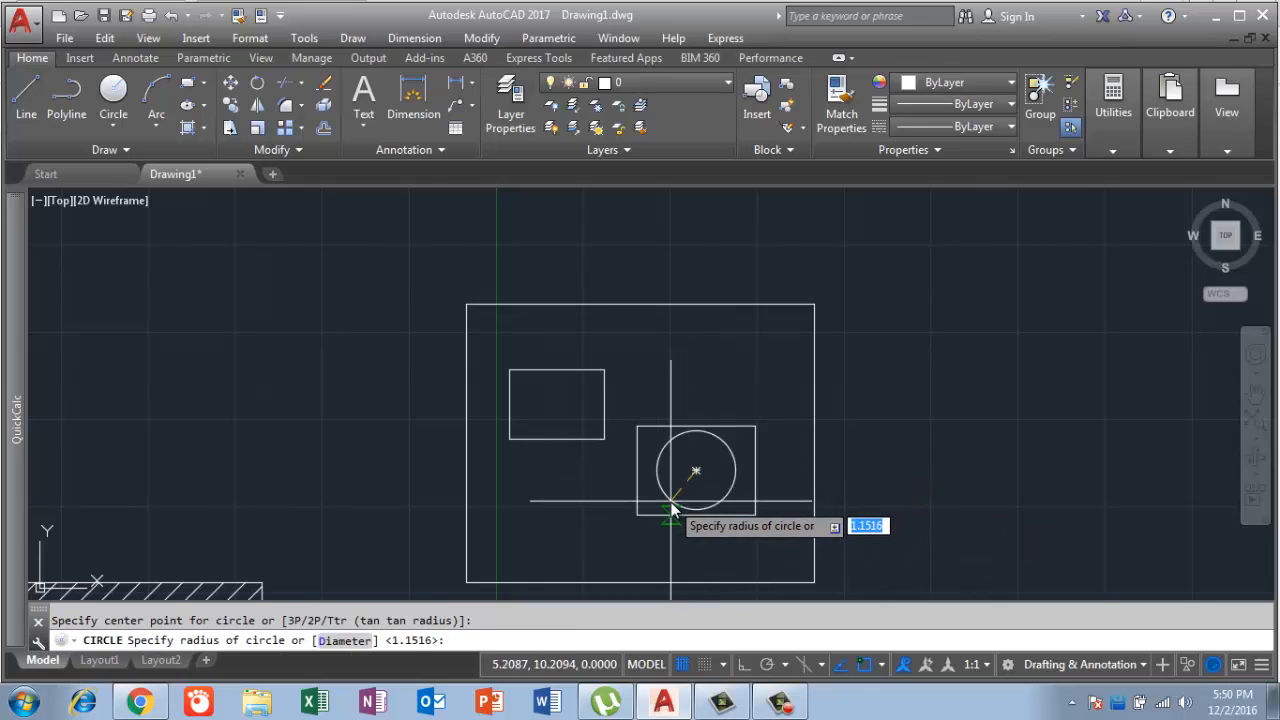
pyautogui.click(673, 493)
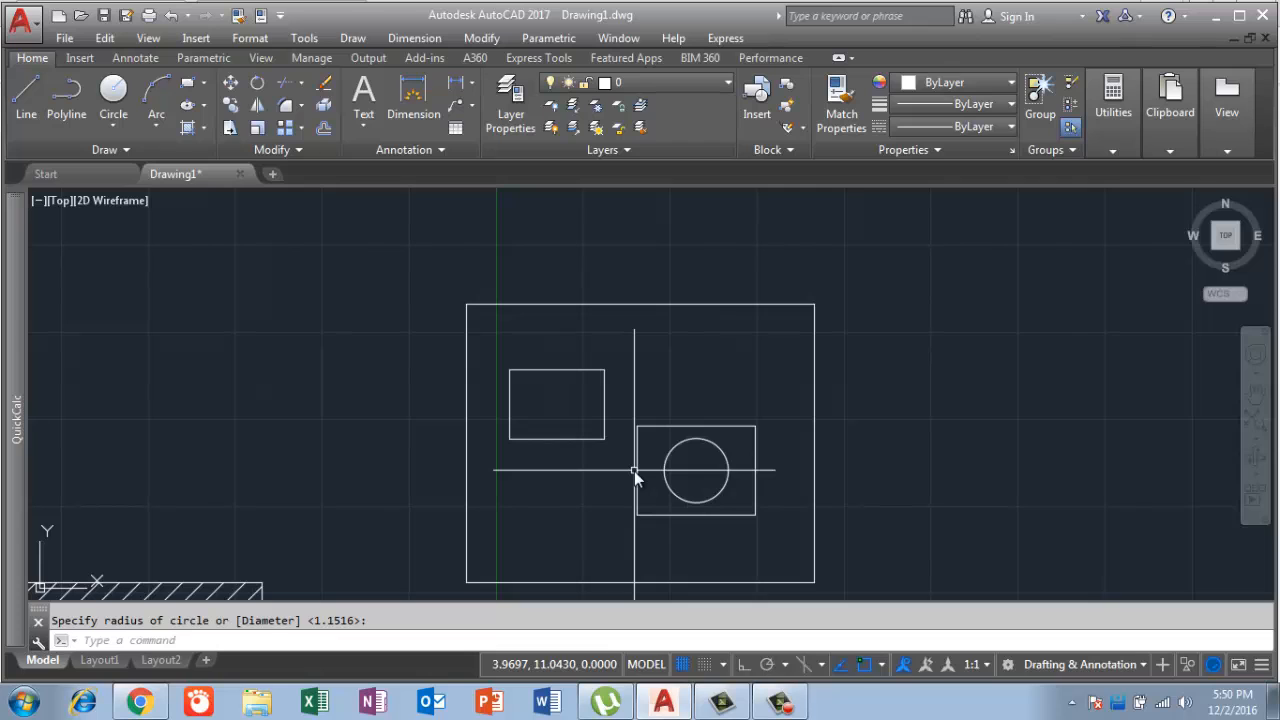
# Try hatching the large rectangle with ANSI31 from an internal point outside its inner shapes, and undo the hatch.
pyautogui.write('h')
pyautogui.press('Return')
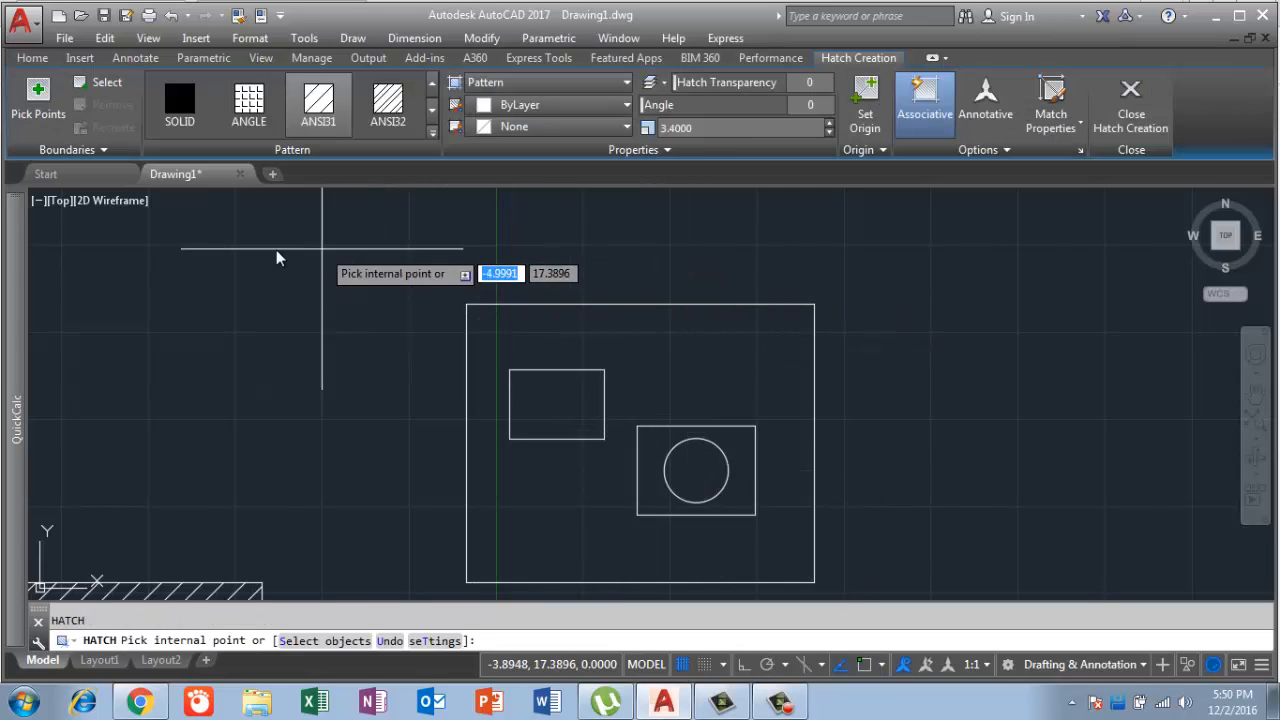
pyautogui.click(49, 108)
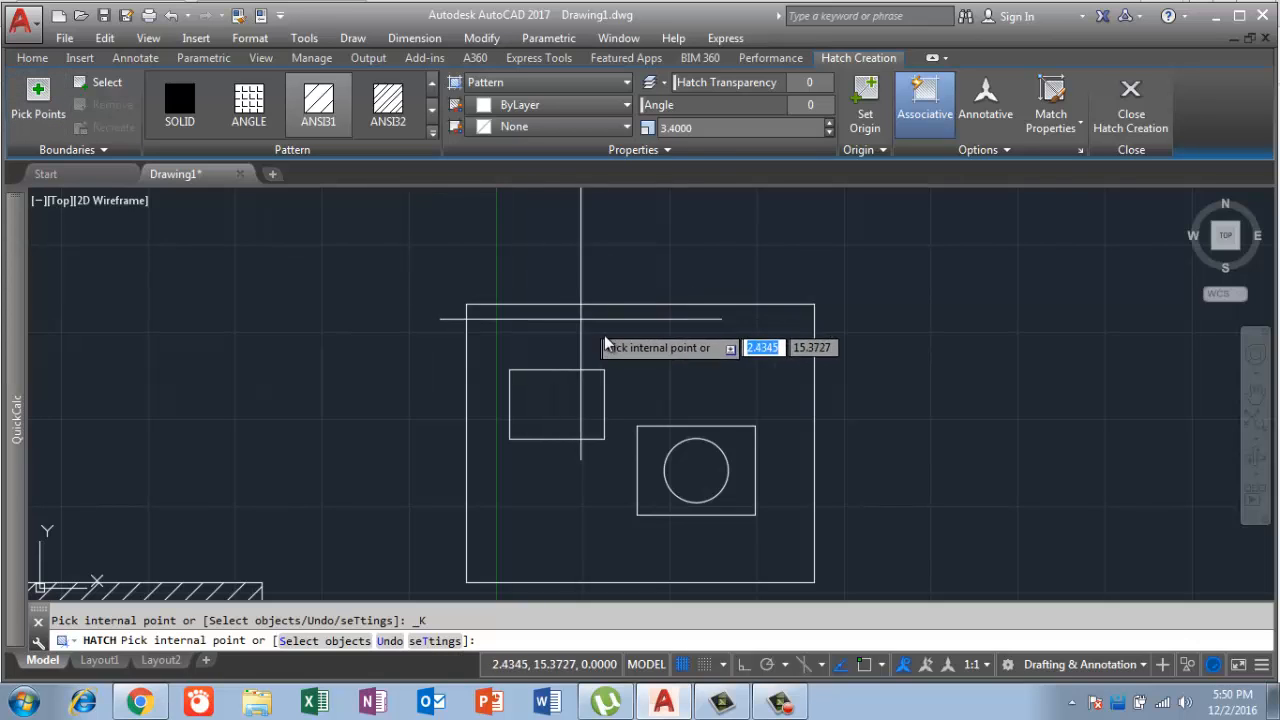
pyautogui.click(633, 354)
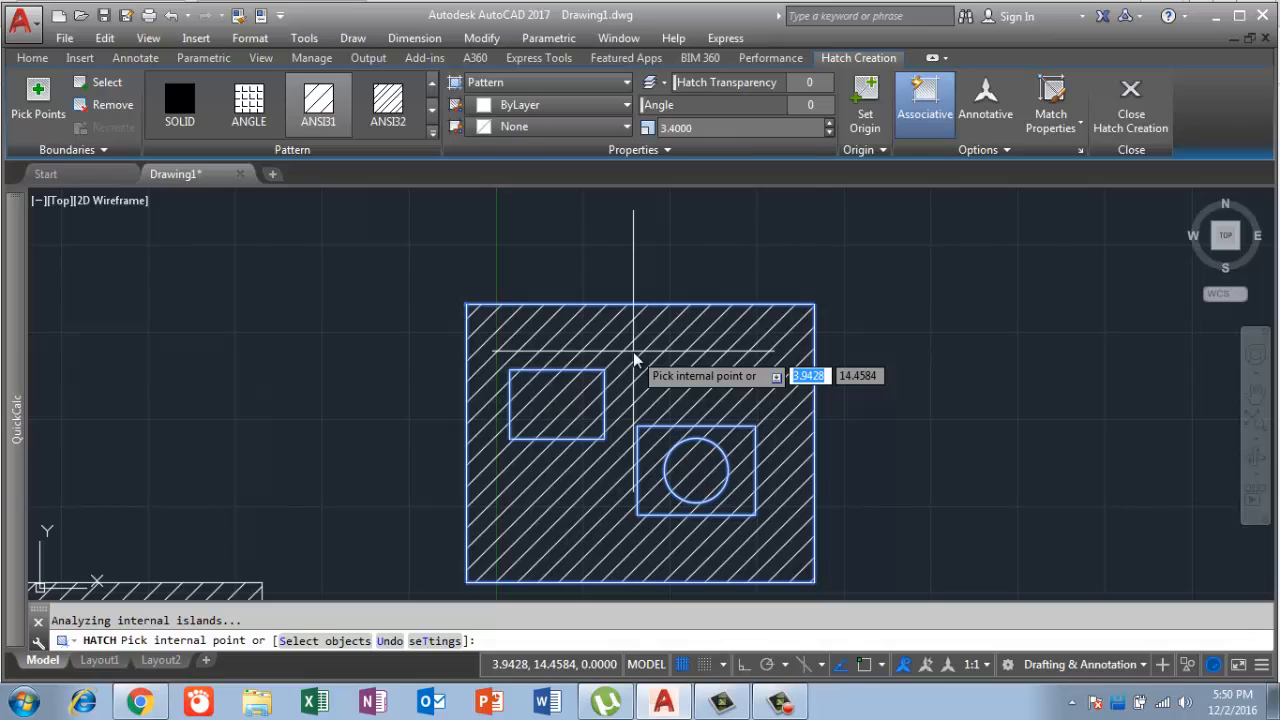
pyautogui.click(100, 88)
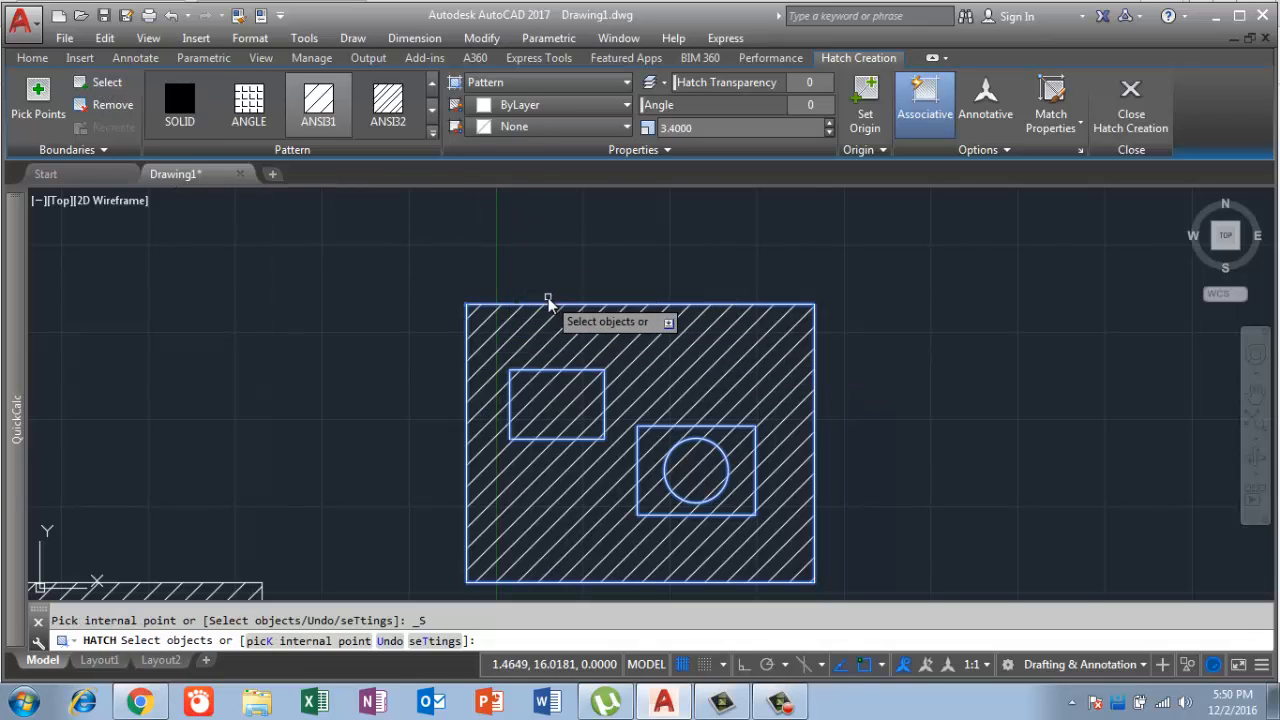
pyautogui.press('Escape')
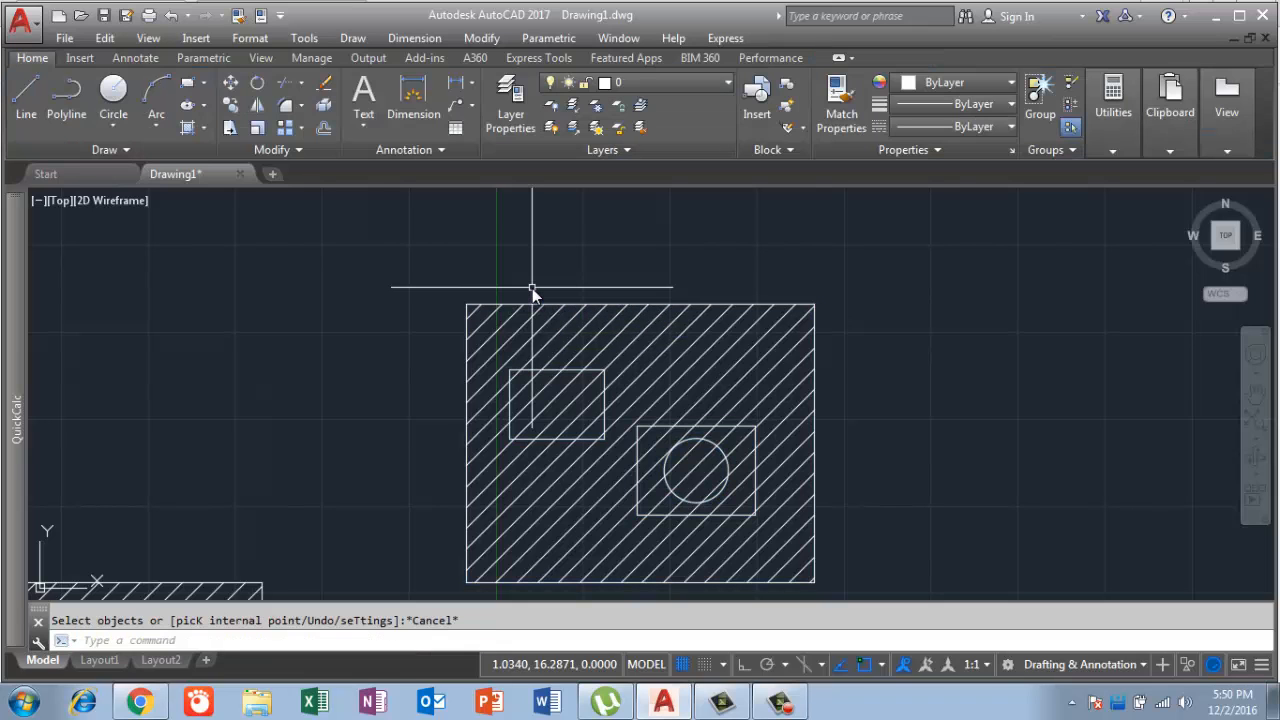
pyautogui.hotkey('ctrl', 'z')
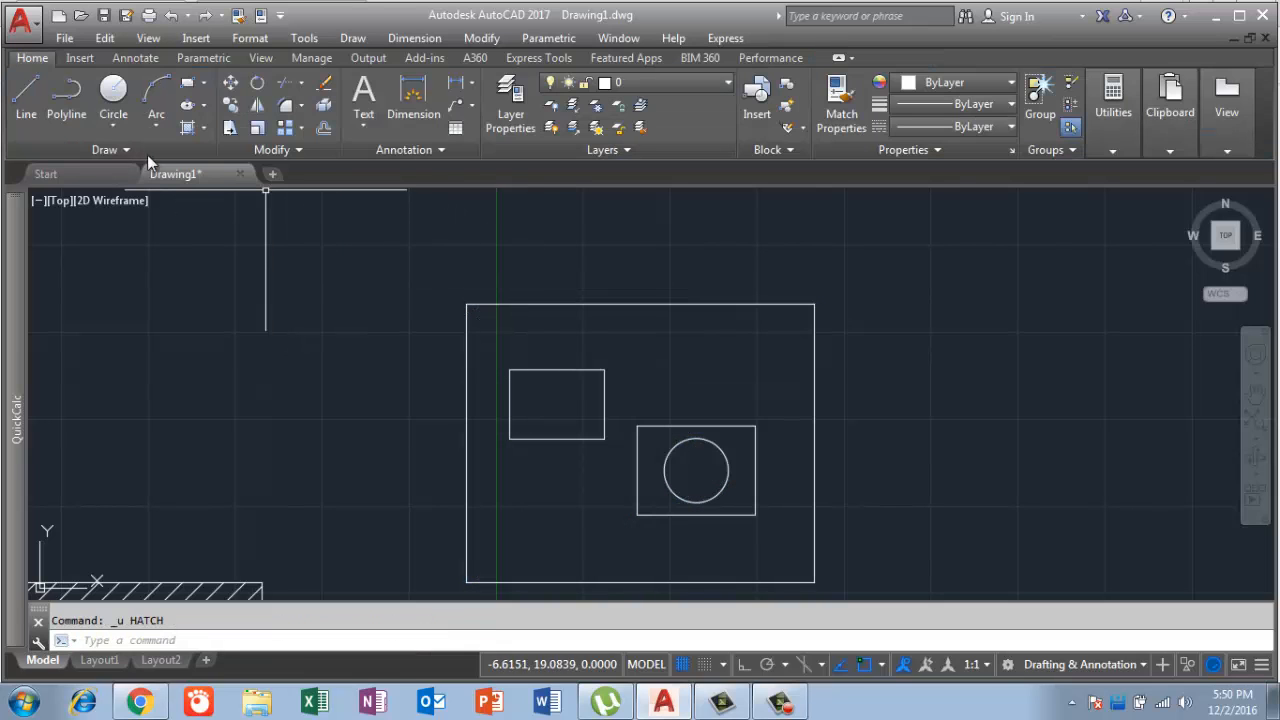
# Try hatching the large rectangle by selecting its outline as the boundary object, and undo that hatch.
pyautogui.write('h')
pyautogui.press('Return')
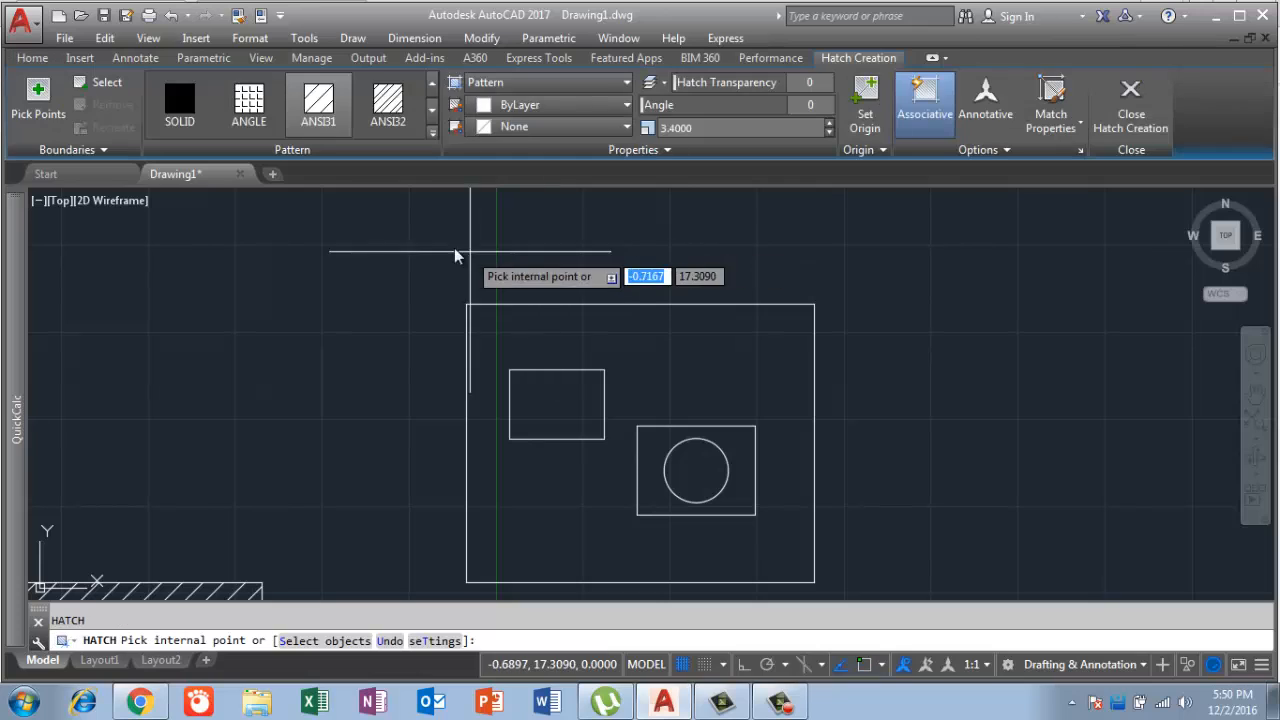
pyautogui.click(92, 88)
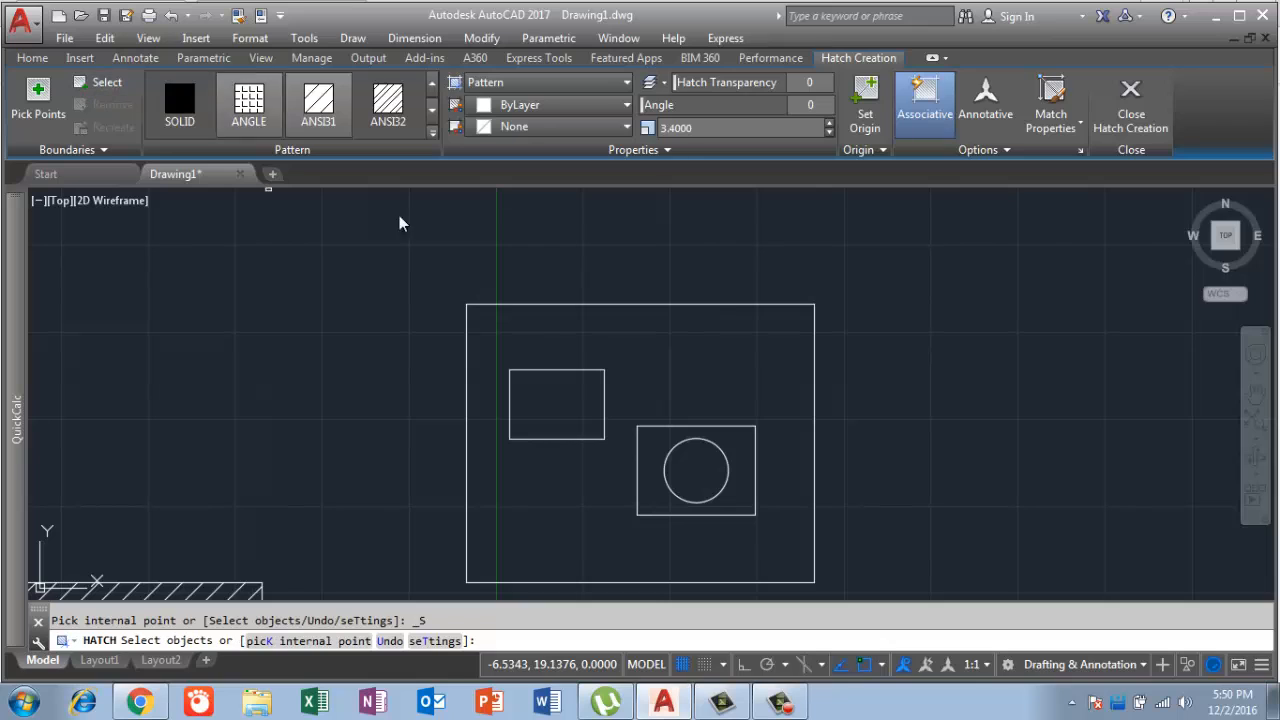
pyautogui.click(691, 305)
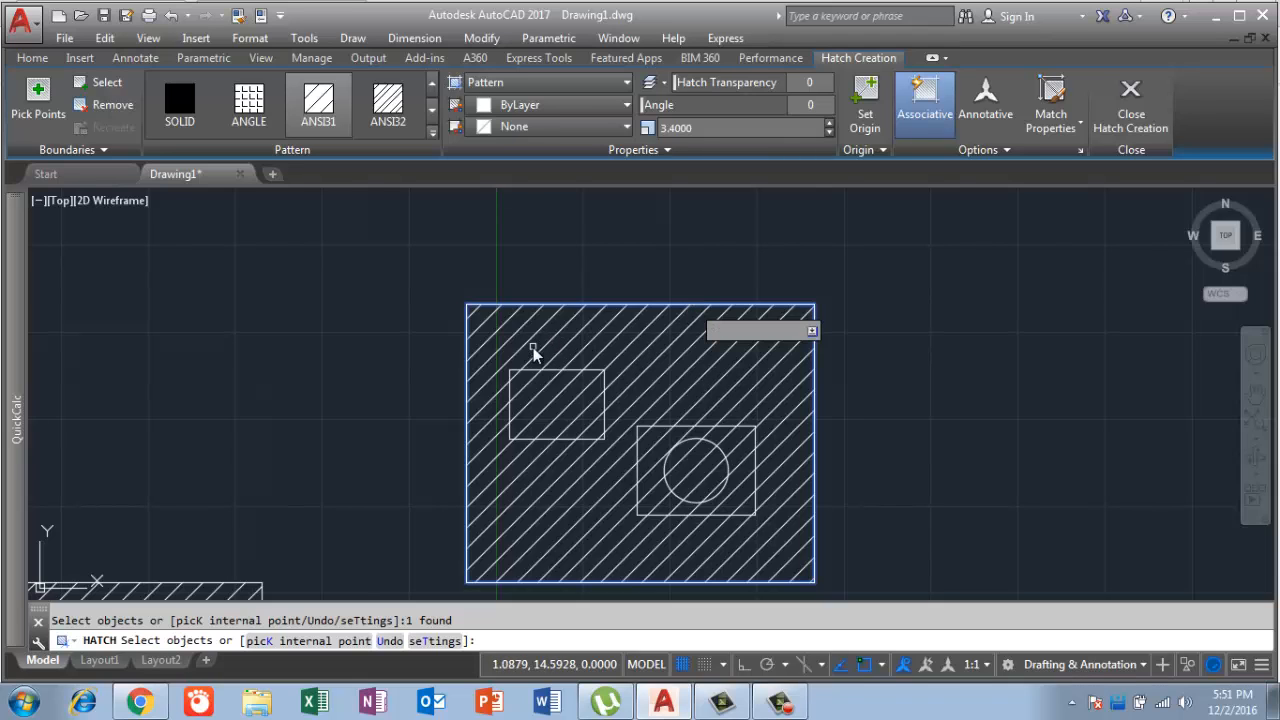
pyautogui.scroll(-4, 555, 316)
pyautogui.press('Escape')
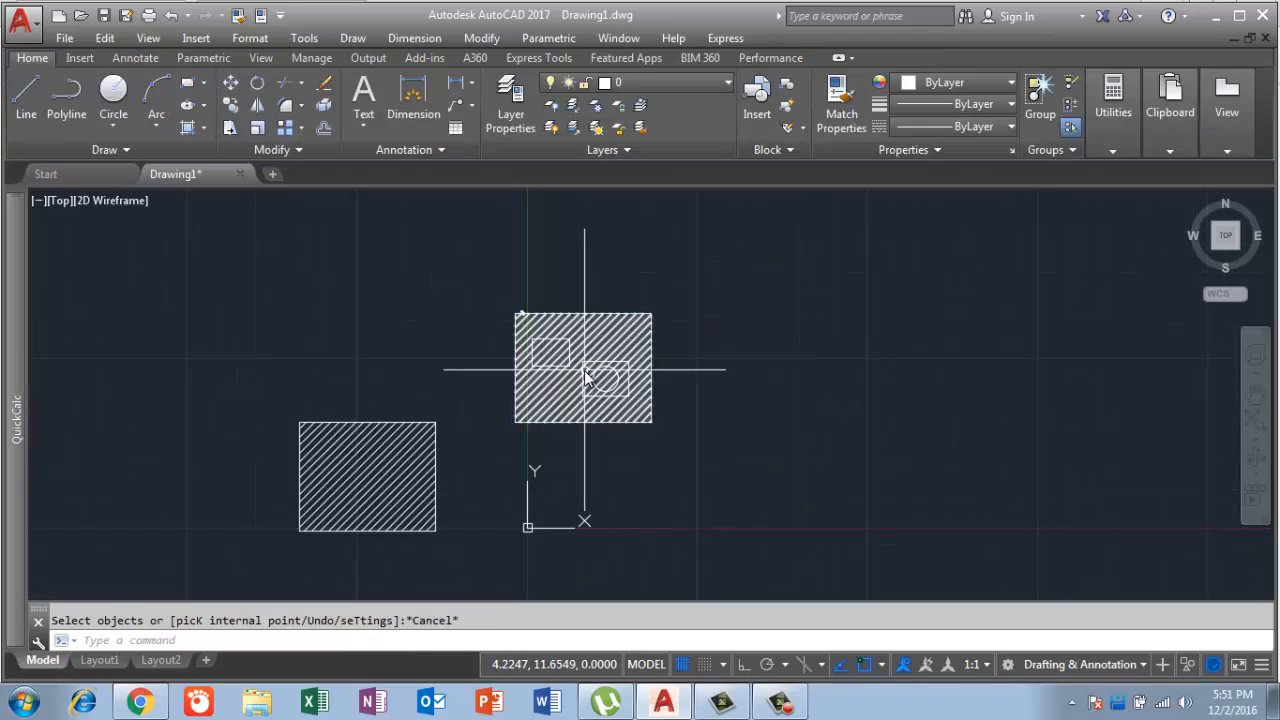
pyautogui.hotkey('ctrl', 'z')
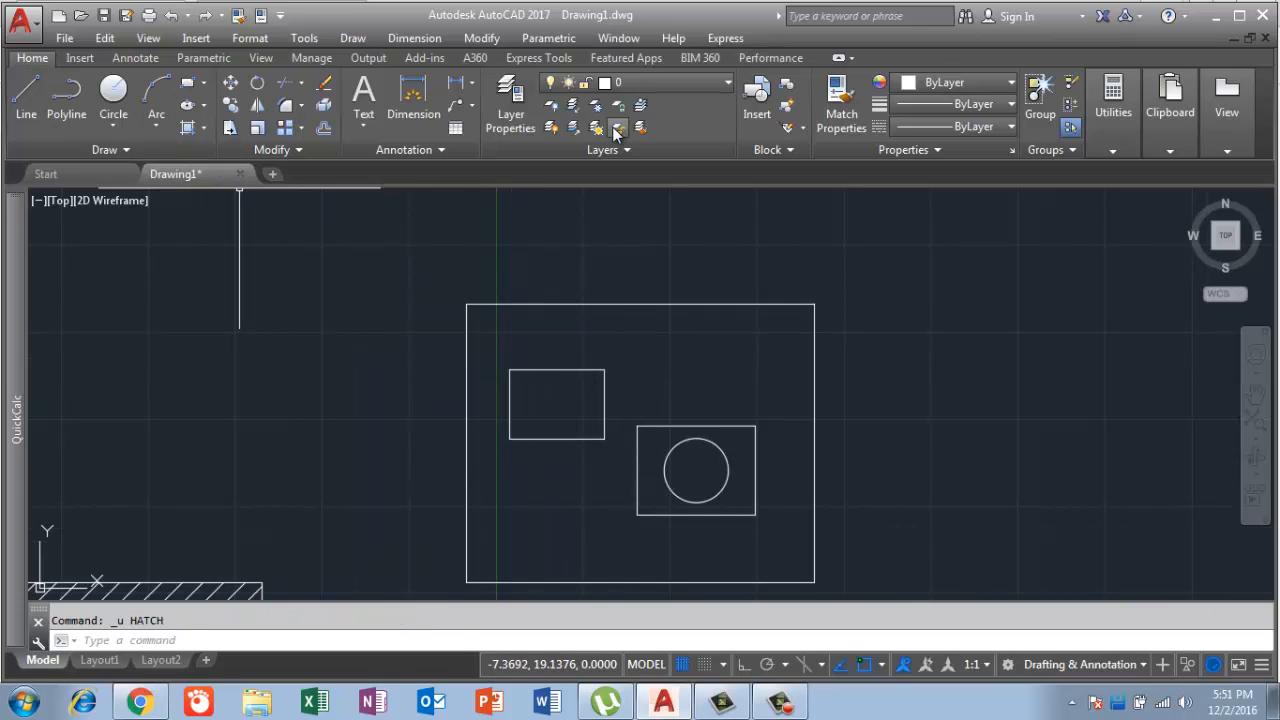
# Apply the ANSI31 hatch at scale 3.4 to the large rectangle by picking a point between its outline and the inner shapes.
pyautogui.write('h')
pyautogui.press('Return')
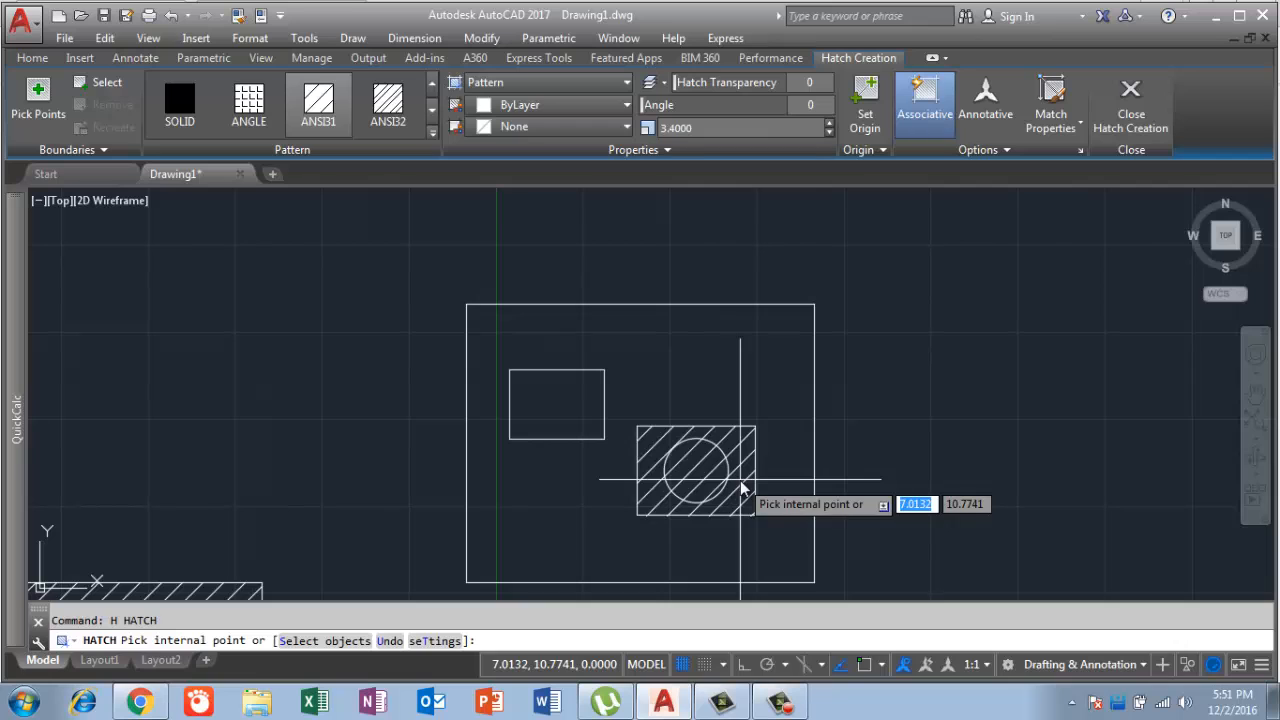
pyautogui.click(650, 345)
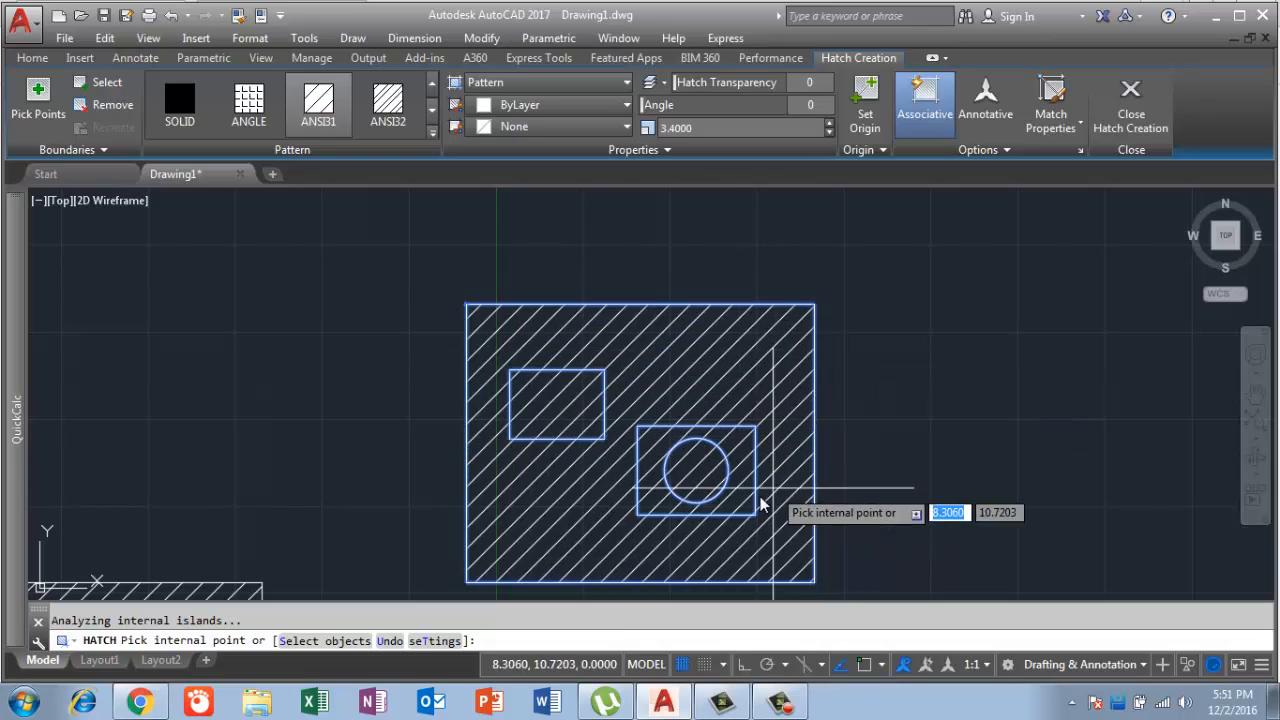
pyautogui.moveTo(779, 513); pyautogui.dragTo(750, 404, button='middle')
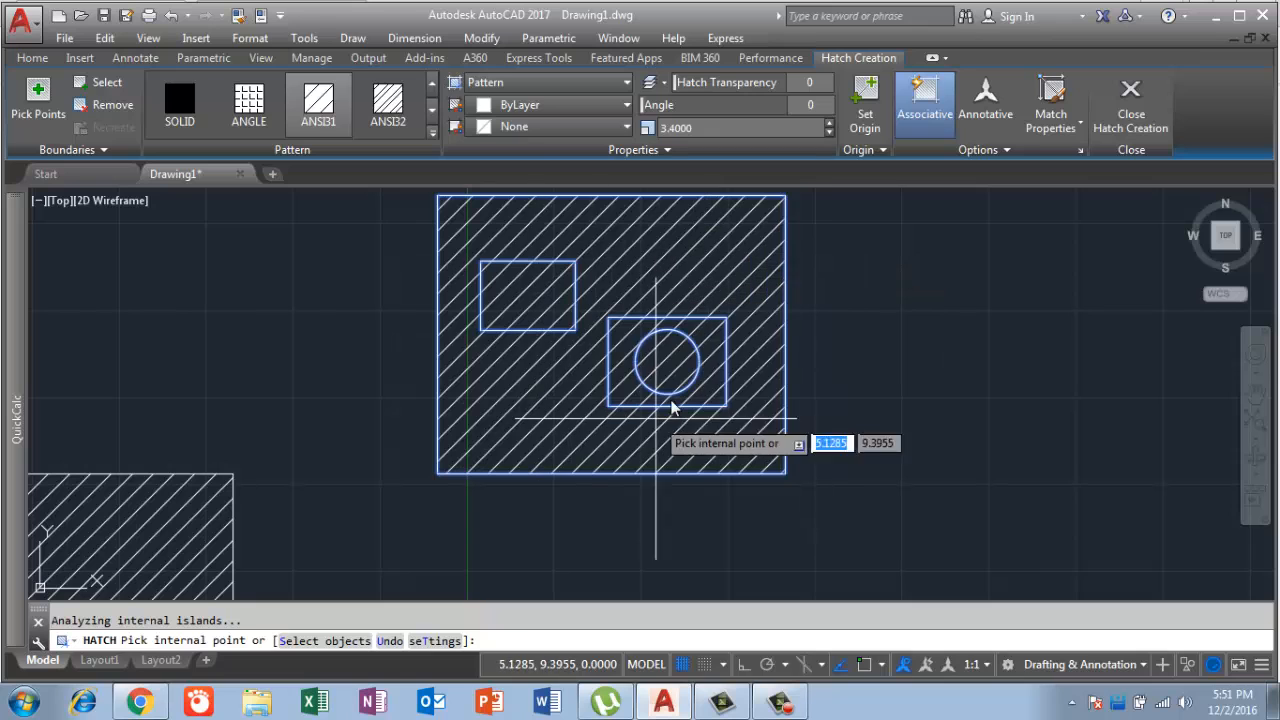
pyautogui.moveTo(644, 493); pyautogui.dragTo(631, 527, button='middle')
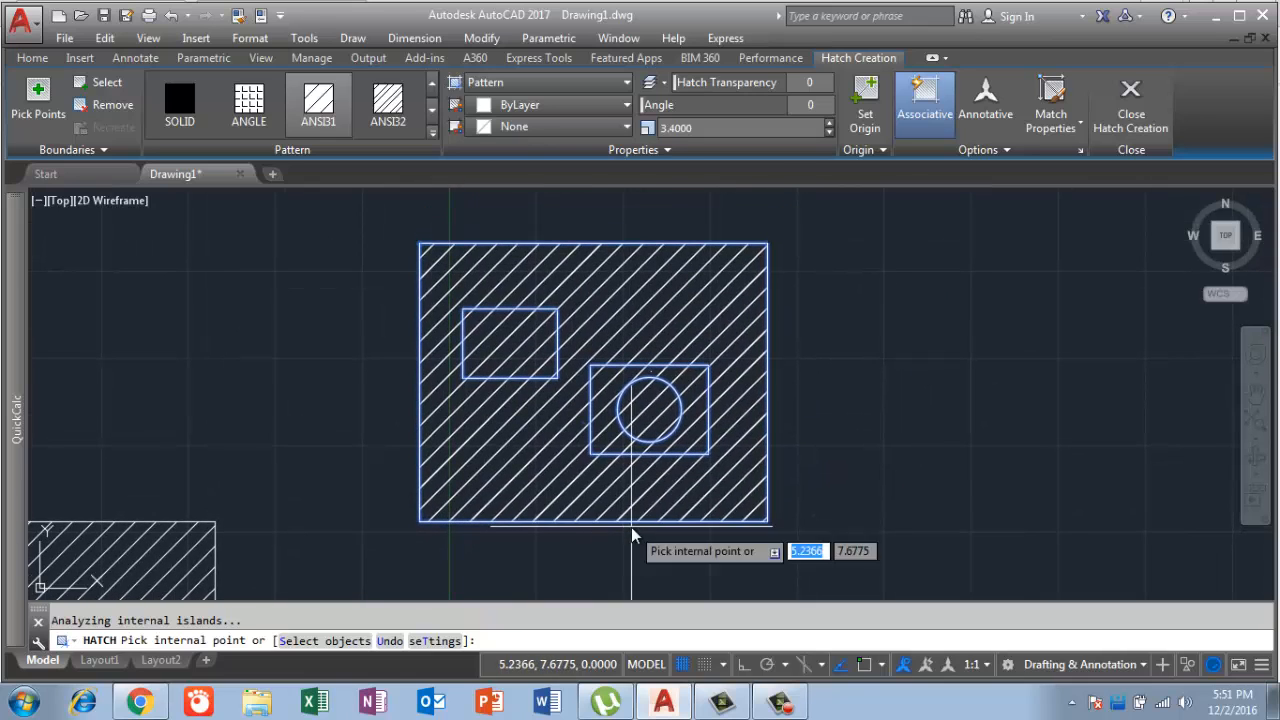
# Open the Hatch and Gradient settings with the island options expanded, and move the dialog clear of the hatched rectangle.
pyautogui.click(1080, 150)
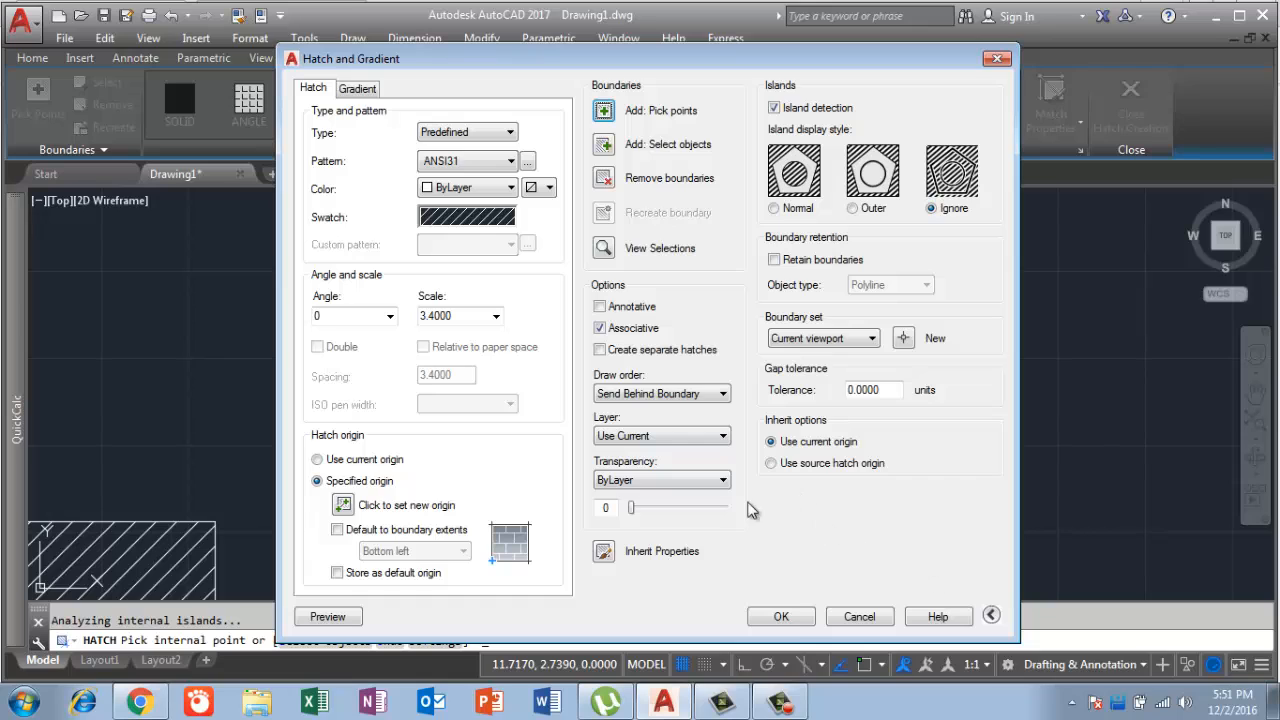
pyautogui.click(991, 616)
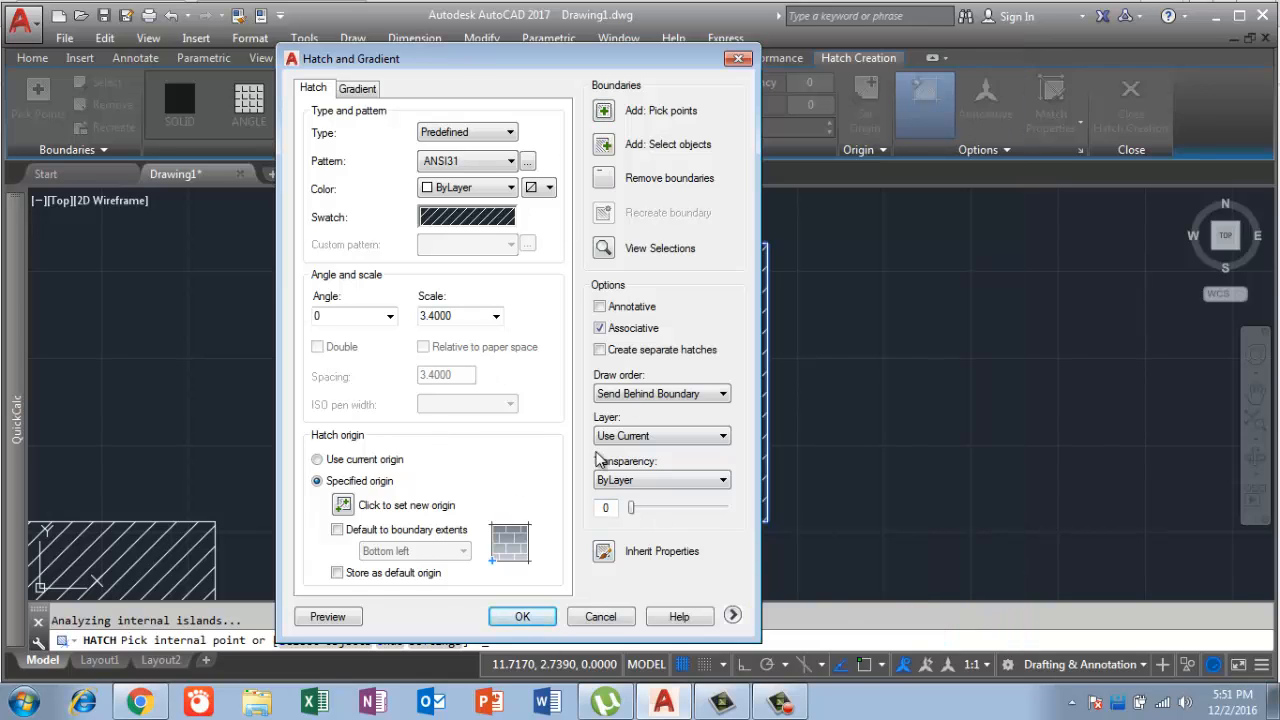
pyautogui.click(732, 616)
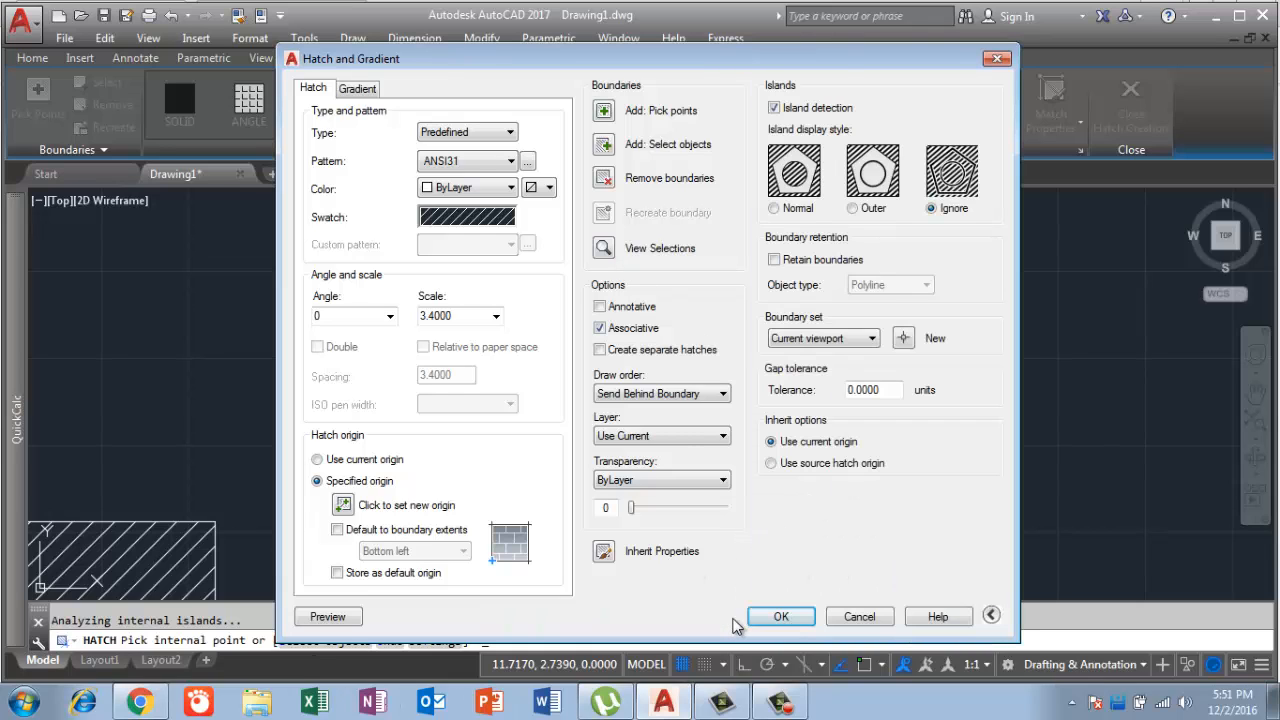
pyautogui.click(991, 616)
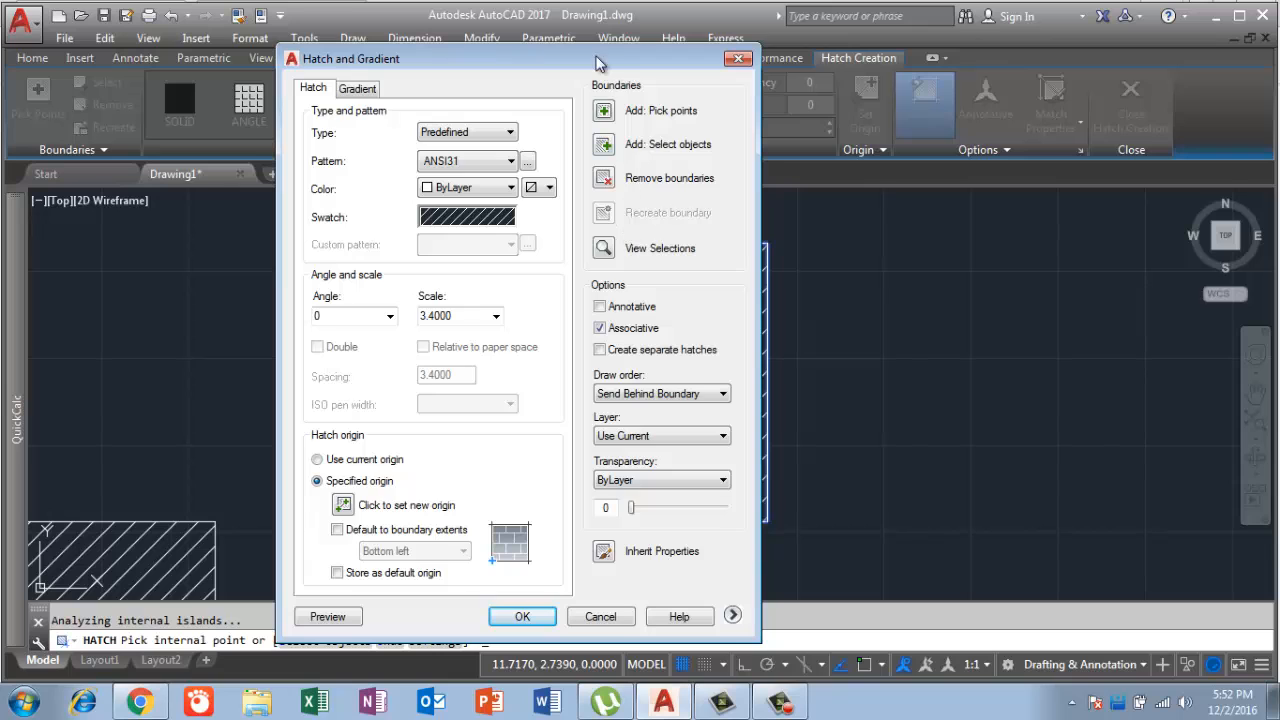
pyautogui.moveTo(598, 57)
pyautogui.mouseDown()
pyautogui.moveTo(760, 36)
pyautogui.moveTo(868, 42)
pyautogui.mouseUp()
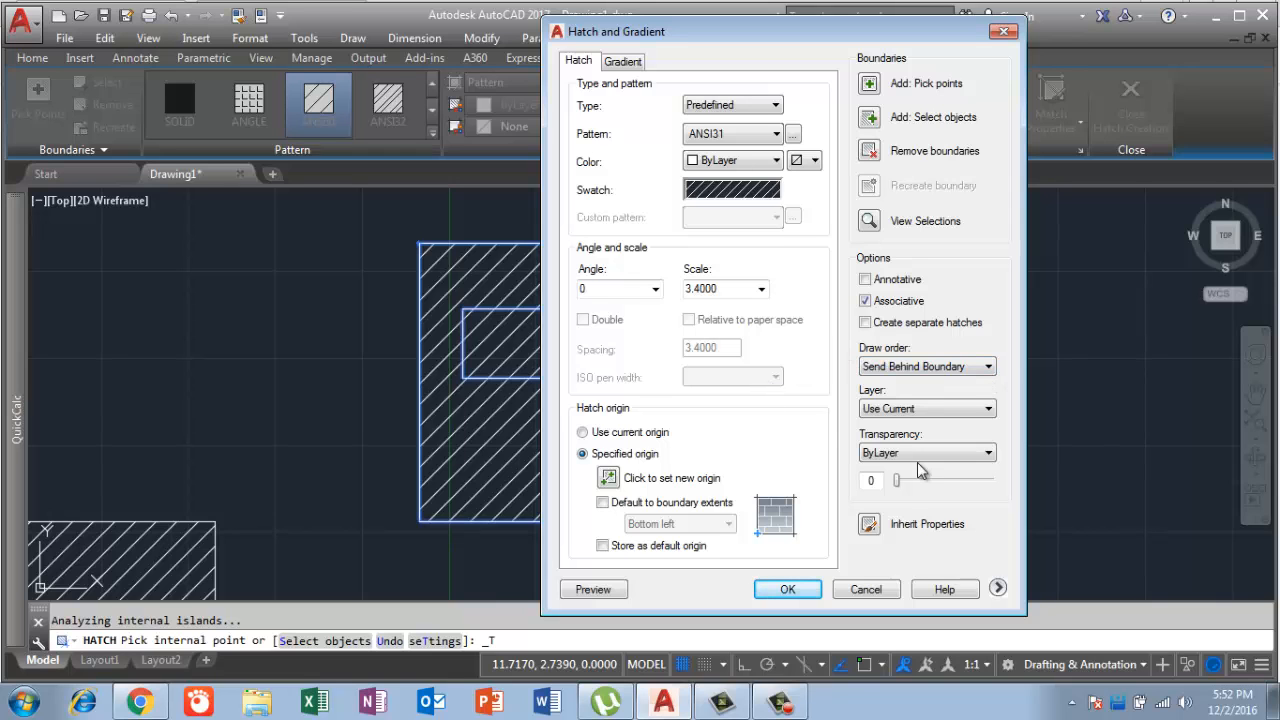
pyautogui.moveTo(845, 27)
pyautogui.mouseDown()
pyautogui.moveTo(1108, 13)
pyautogui.moveTo(1087, 13)
pyautogui.mouseUp()
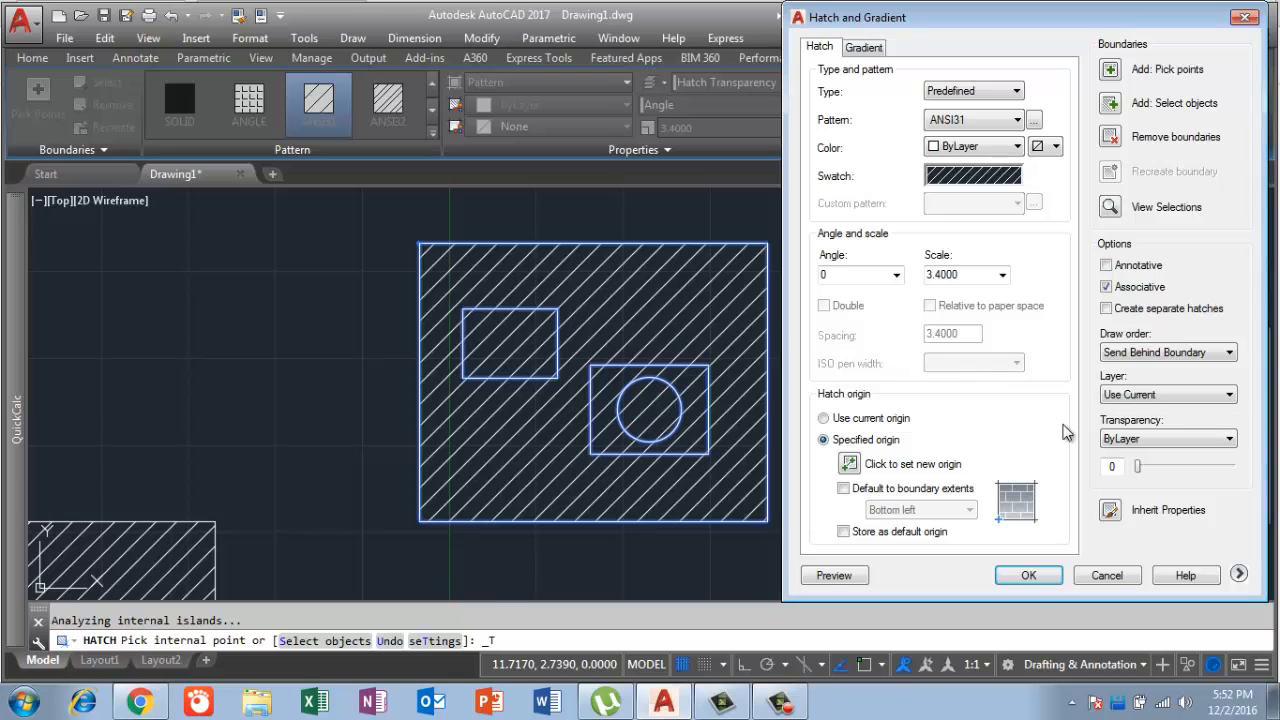
pyautogui.moveTo(1050, 12)
pyautogui.mouseDown()
pyautogui.moveTo(1000, 55)
pyautogui.moveTo(208, 43)
pyautogui.mouseUp()
pyautogui.click(396, 600)
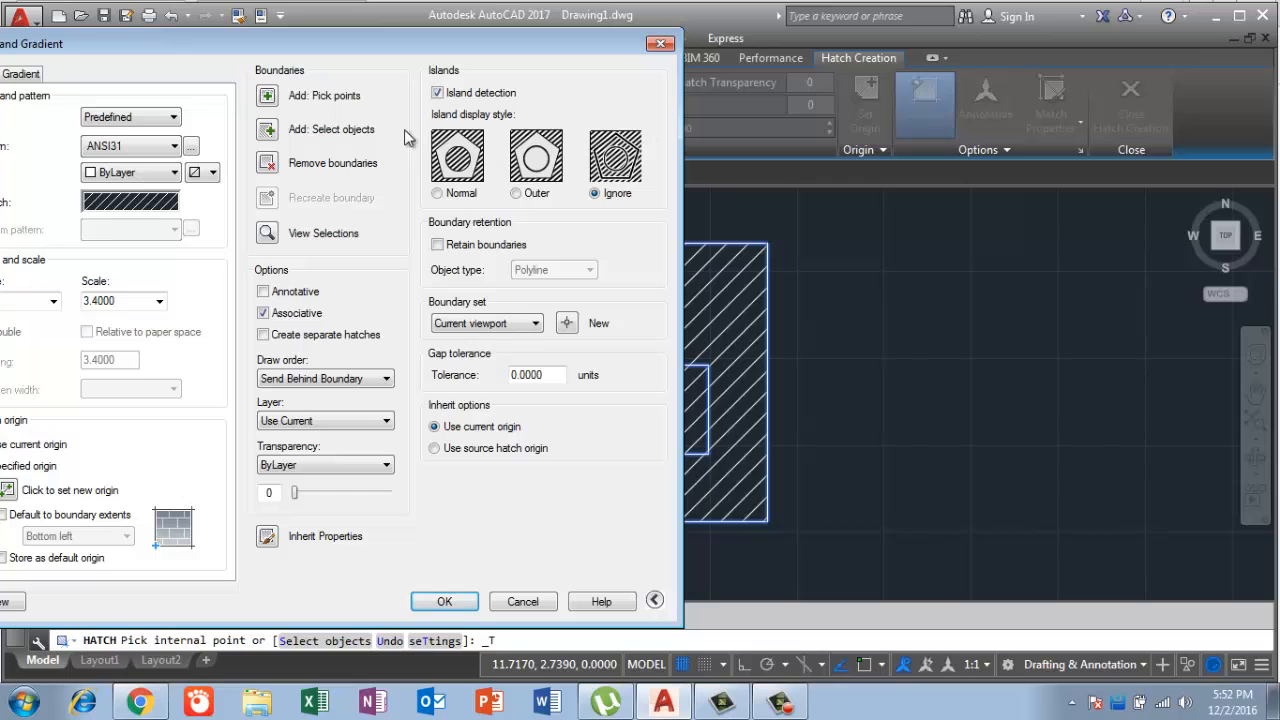
pyautogui.moveTo(555, 54)
pyautogui.mouseDown()
pyautogui.moveTo(268, 66)
pyautogui.moveTo(283, 72)
pyautogui.mouseUp()
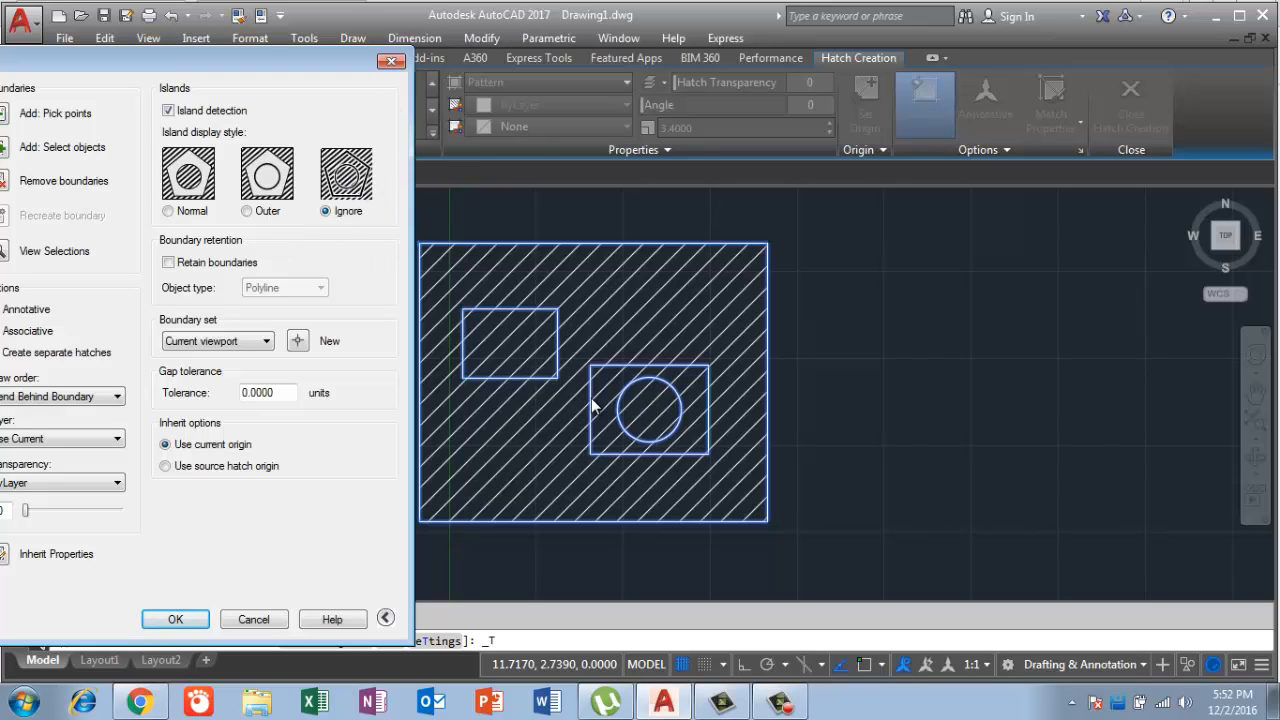
# Set the island display style to Outer and apply it to the large rectangle's hatch.
pyautogui.click(780, 702)
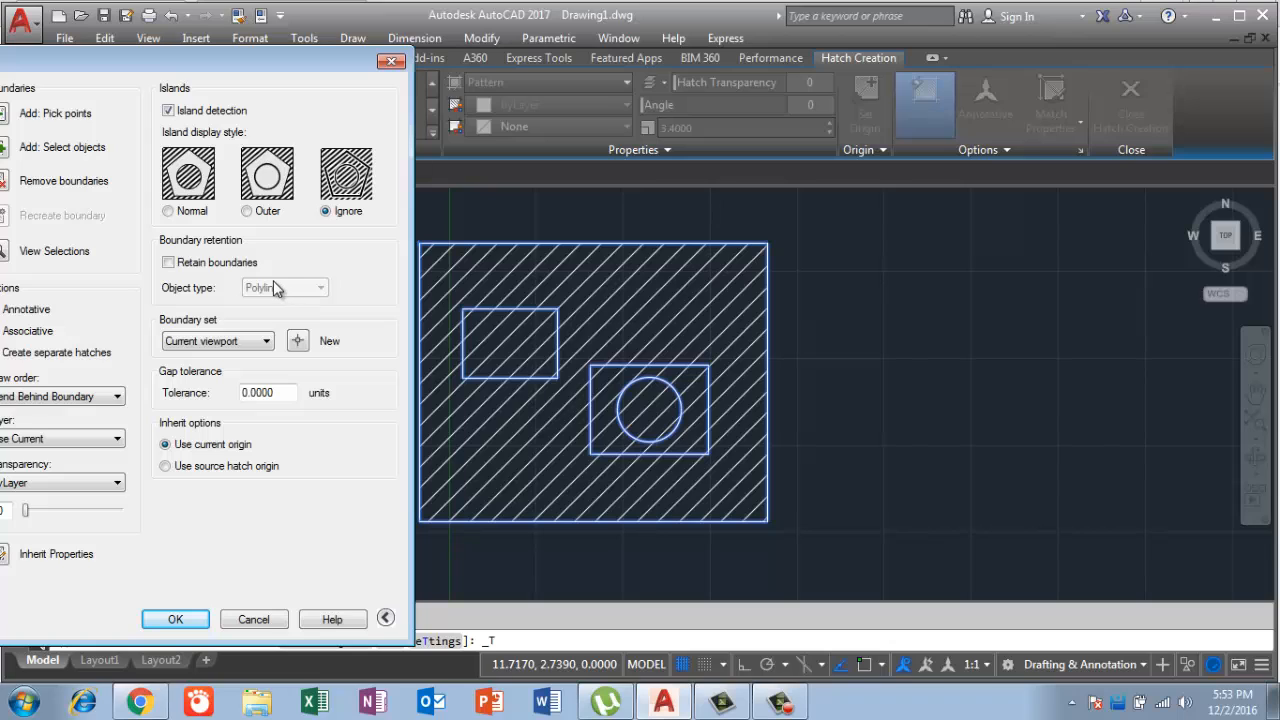
pyautogui.click(247, 214)
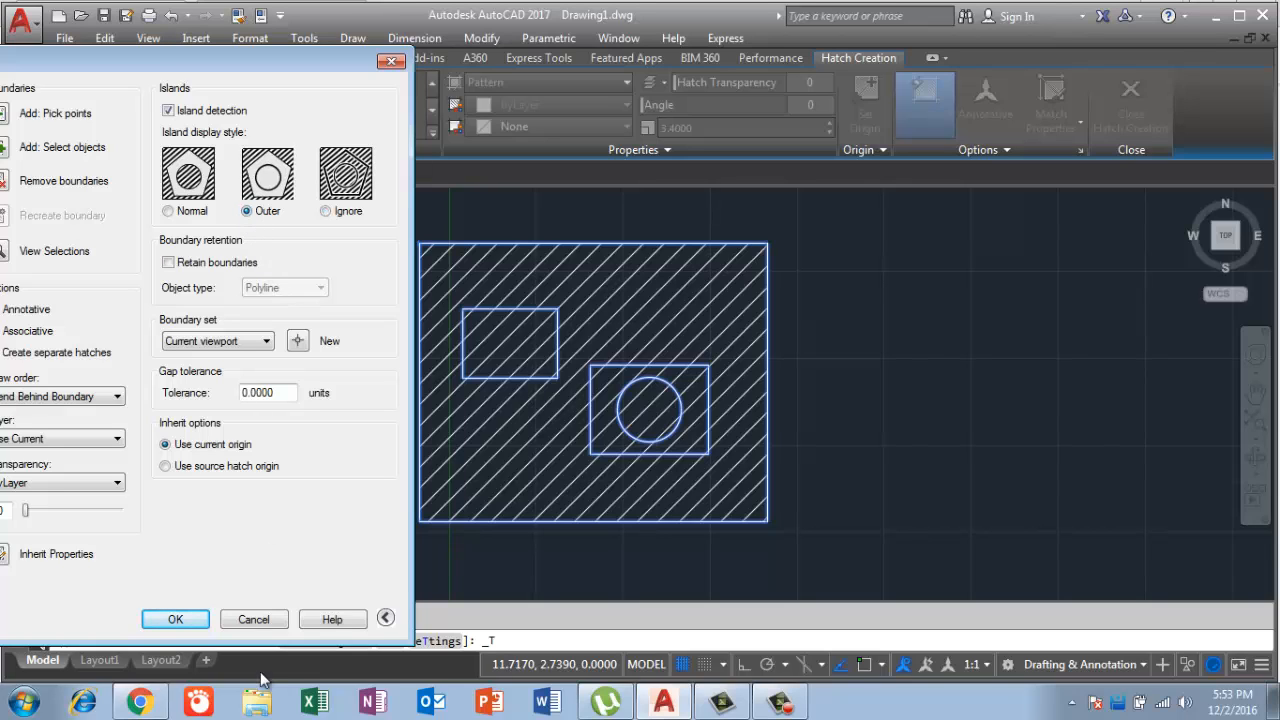
pyautogui.click(175, 620)
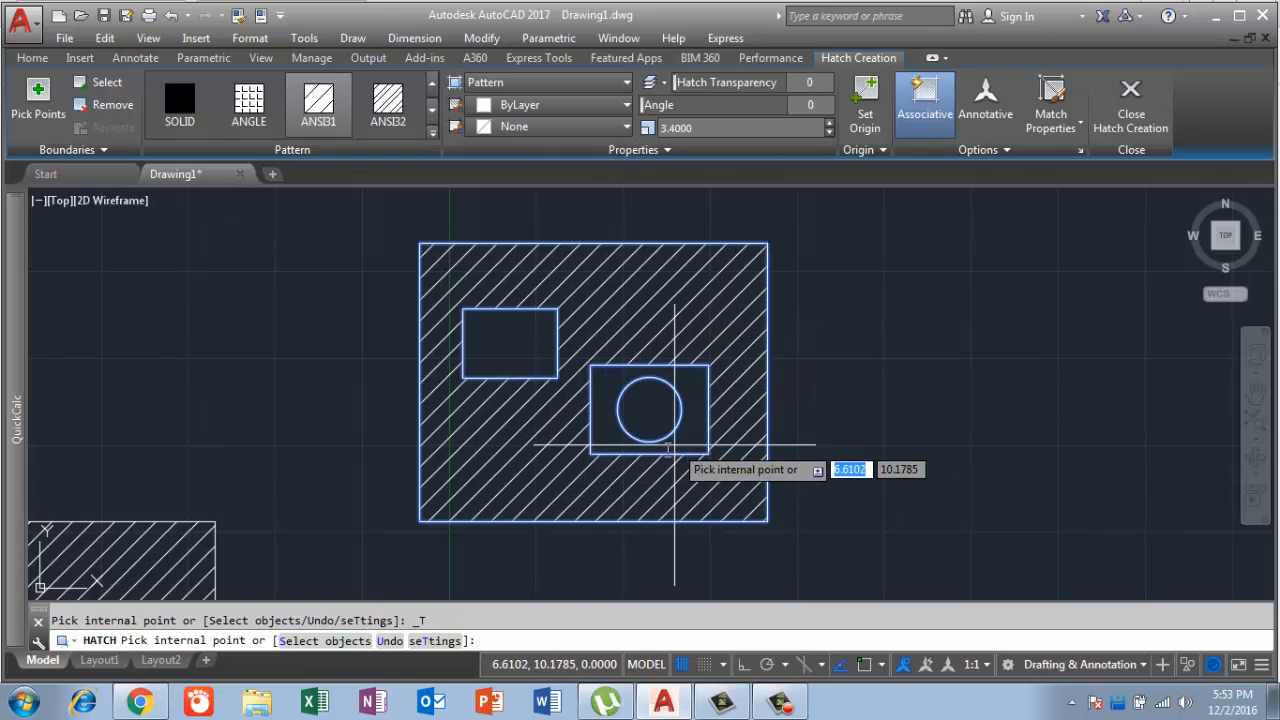
# Reopen the hatch settings and apply the Normal island display style to the large rectangle's hatch.
pyautogui.click(1081, 151)
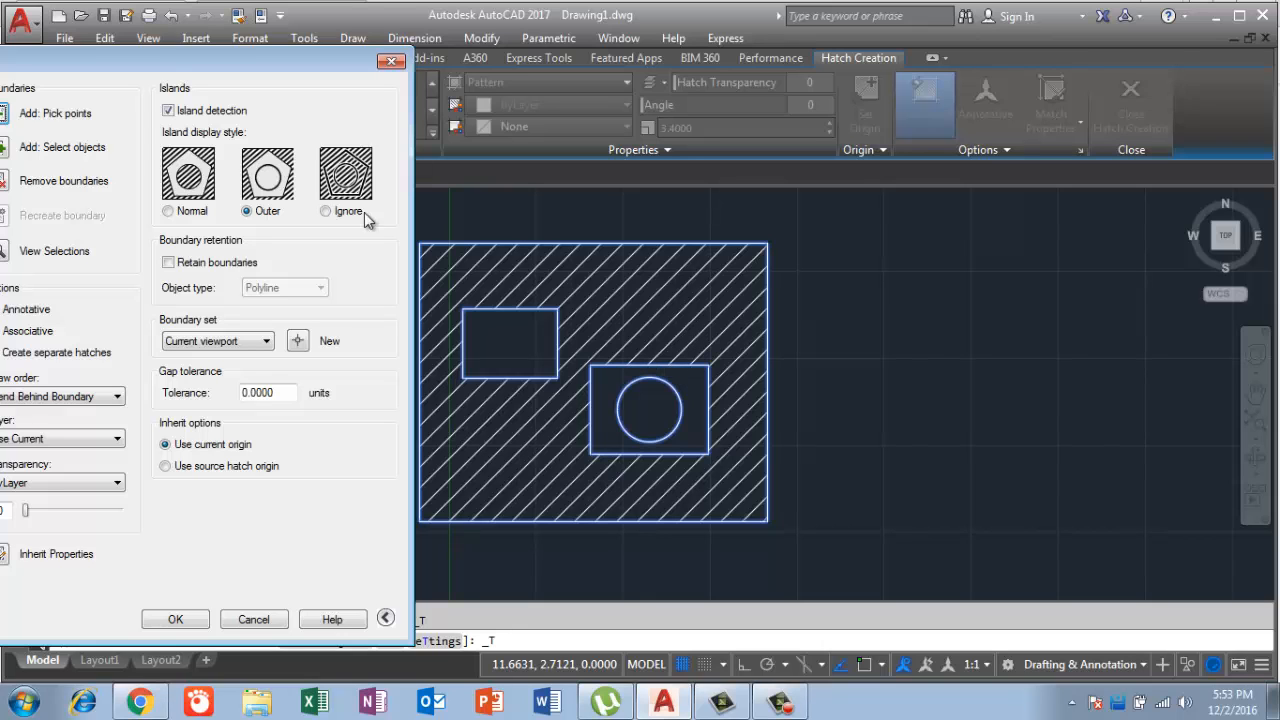
pyautogui.click(168, 211)
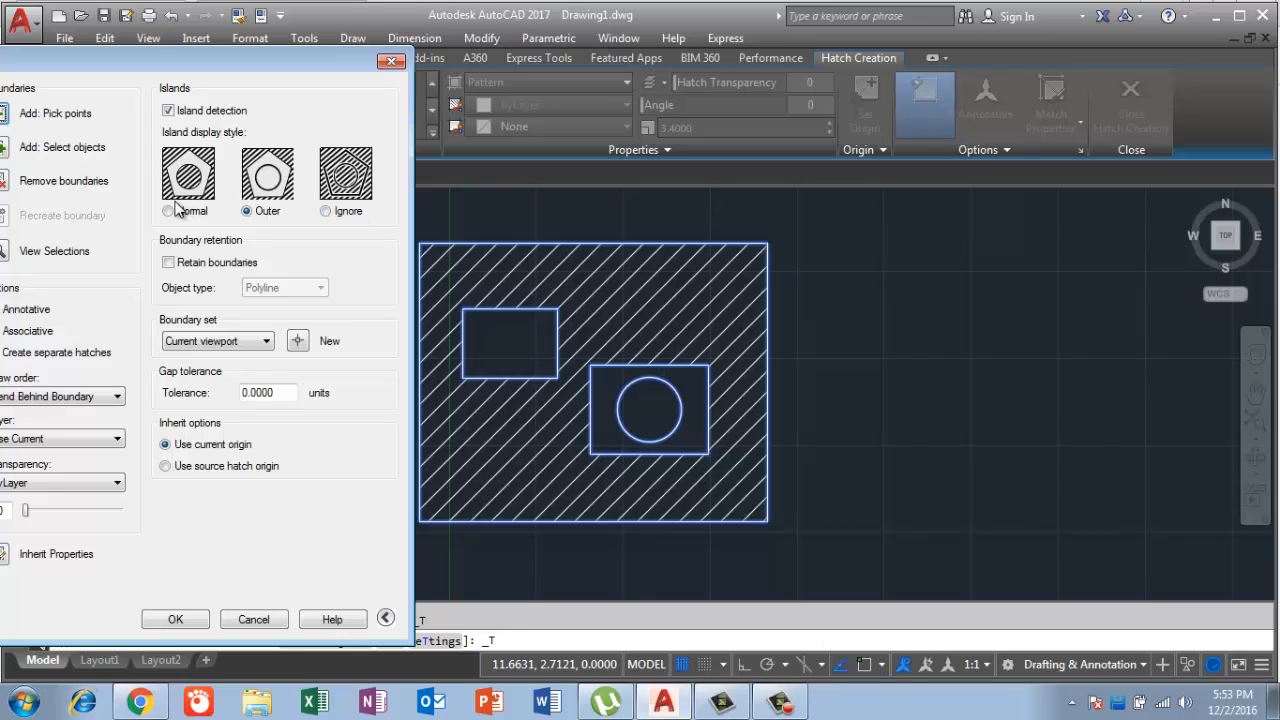
pyautogui.click(176, 620)
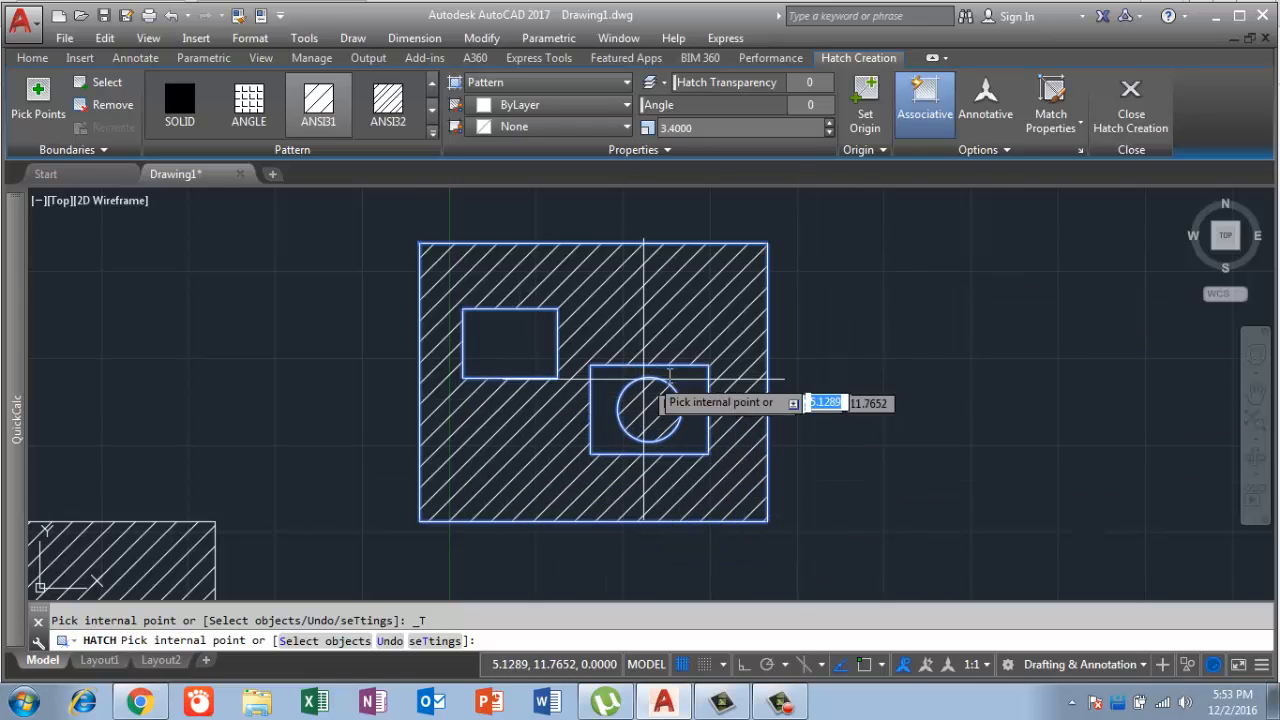
# End the hatch command and draw a small rectangle in the empty space to the right of the two hatched rectangles.
pyautogui.scroll(-2, 652, 290)
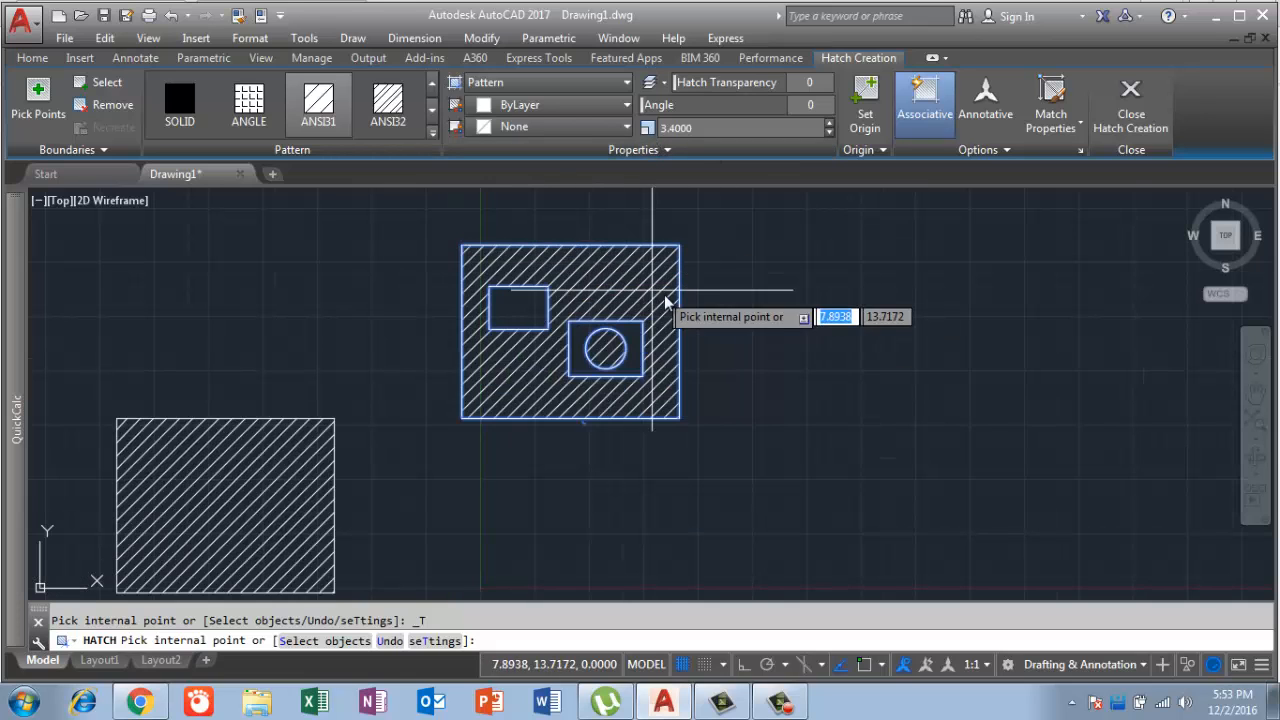
pyautogui.scroll(-3, 572, 374)
pyautogui.moveTo(590, 404); pyautogui.dragTo(473, 358, button='middle')
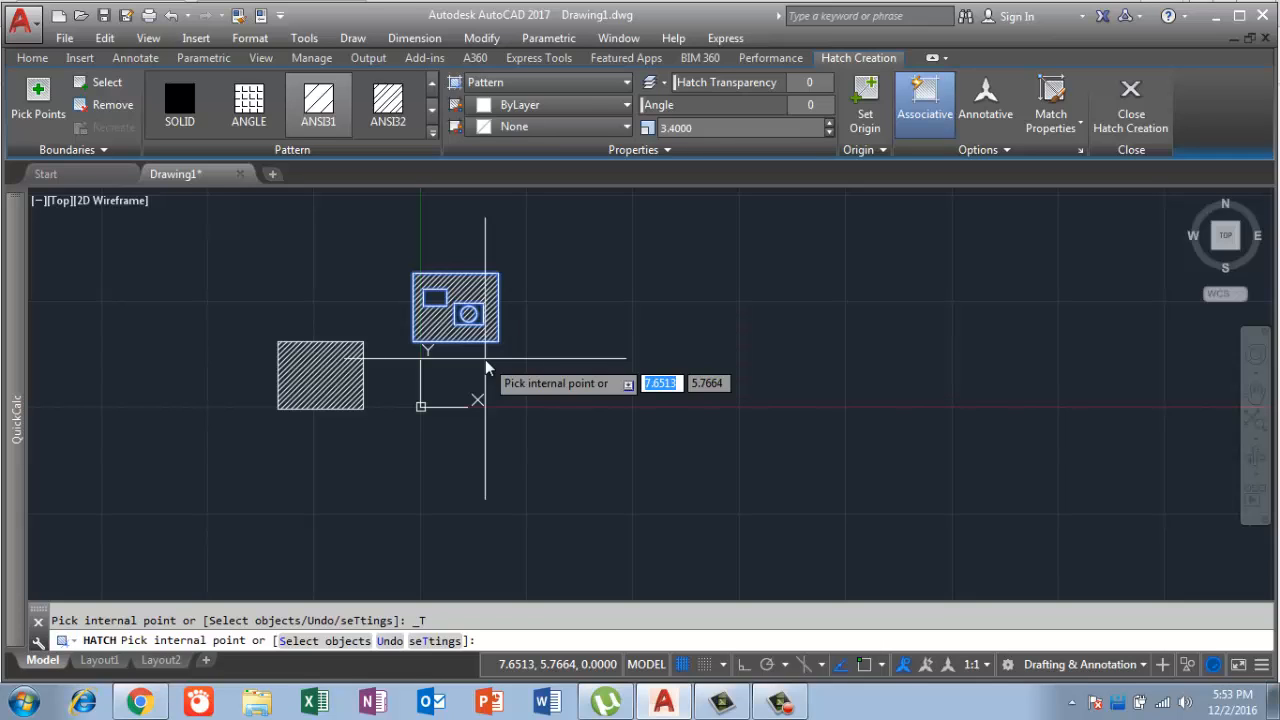
pyautogui.write('rec')
pyautogui.press('Return')
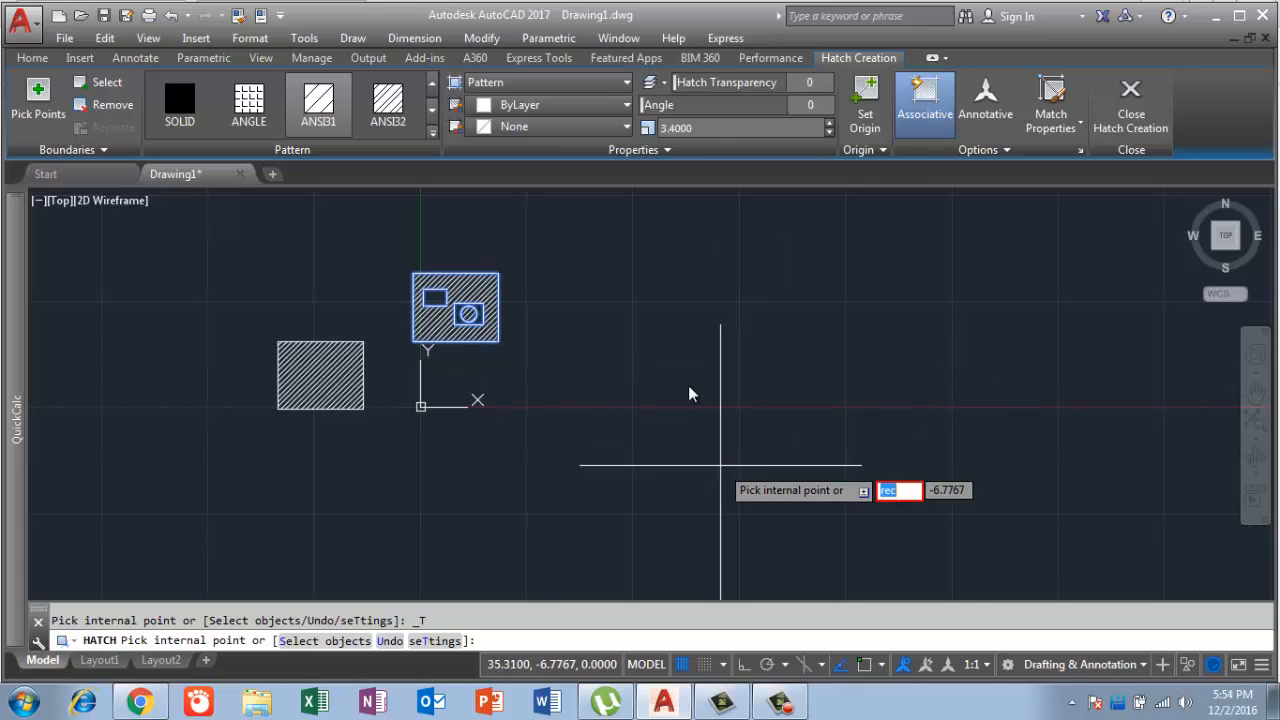
pyautogui.press('Escape')
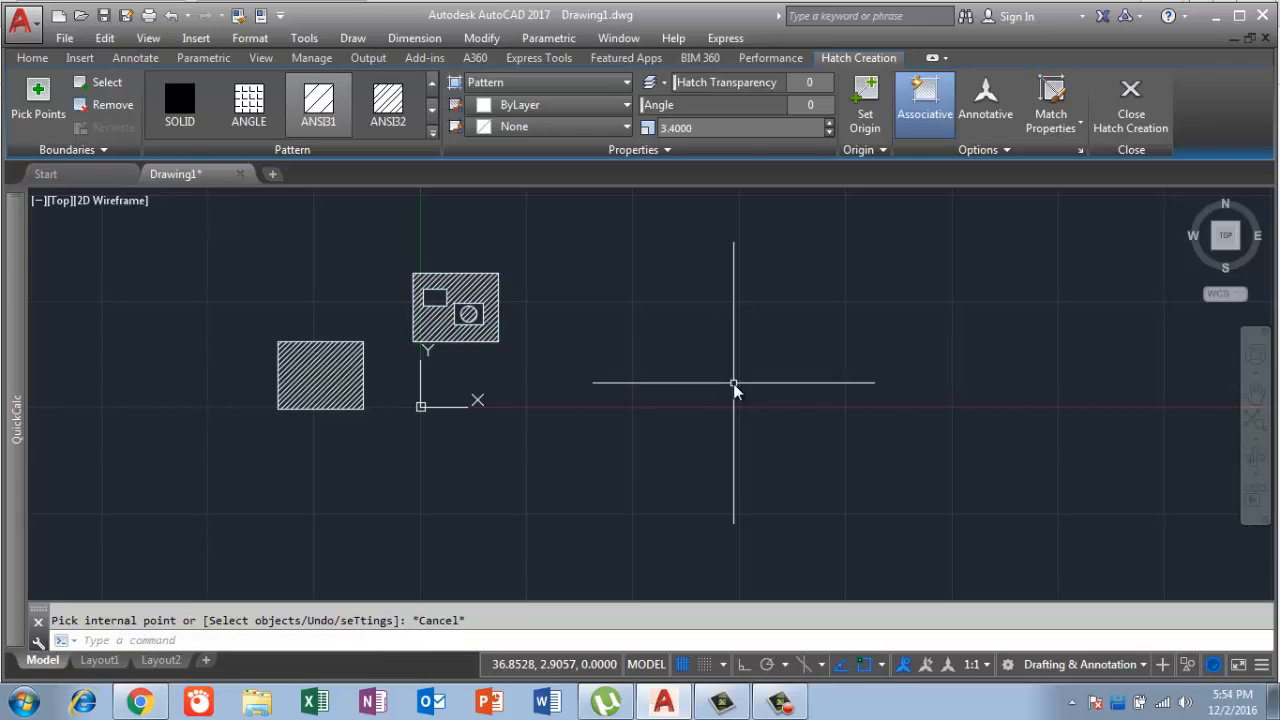
pyautogui.write('rec')
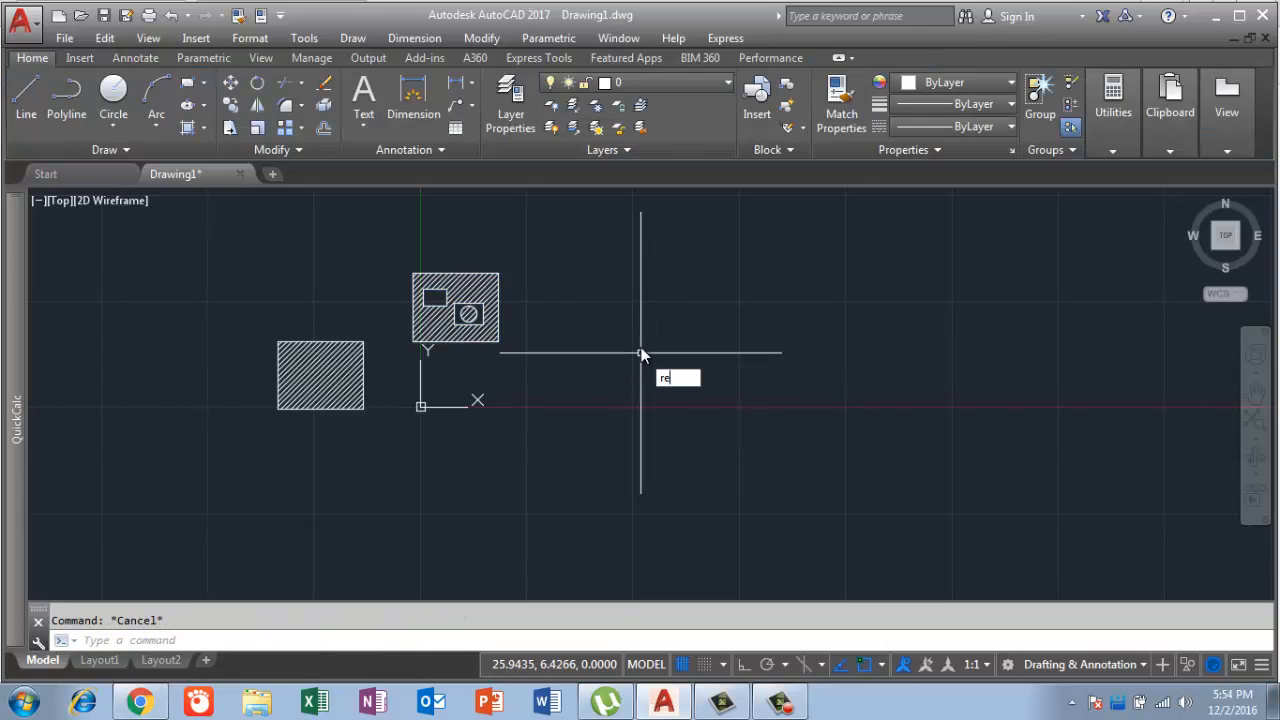
pyautogui.press('Return')
pyautogui.click(612, 310)
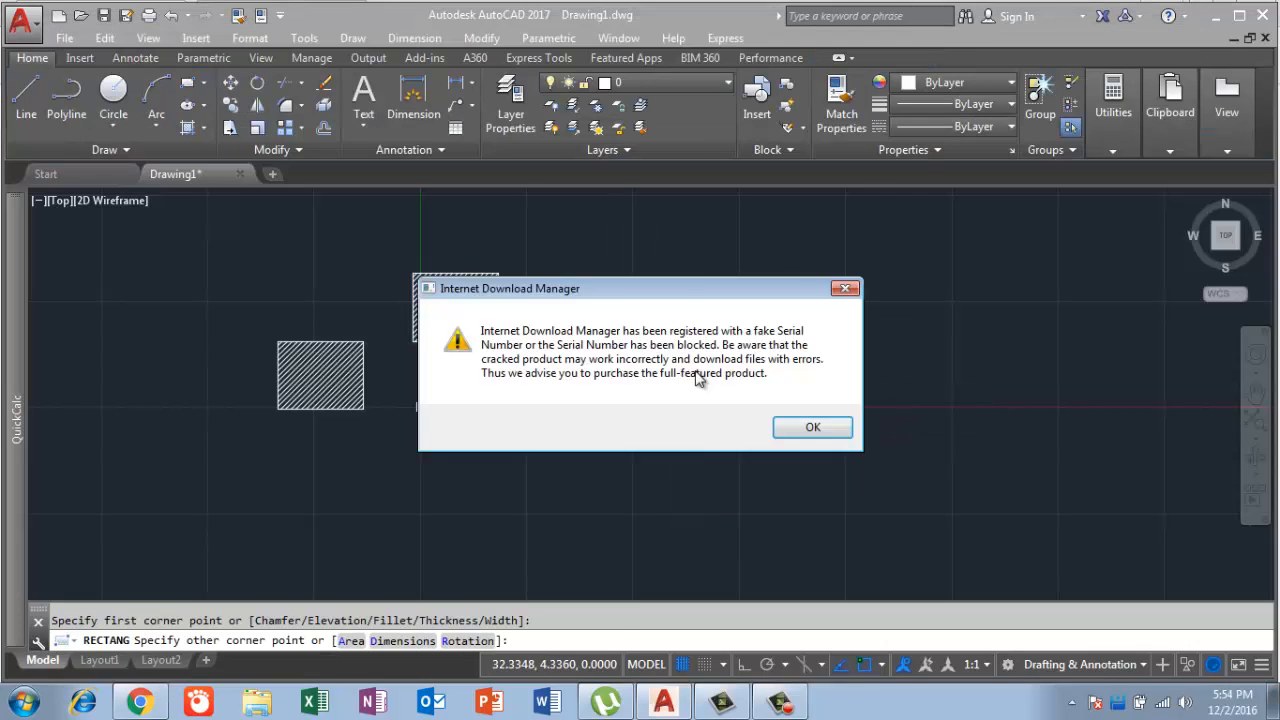
pyautogui.click(845, 288)
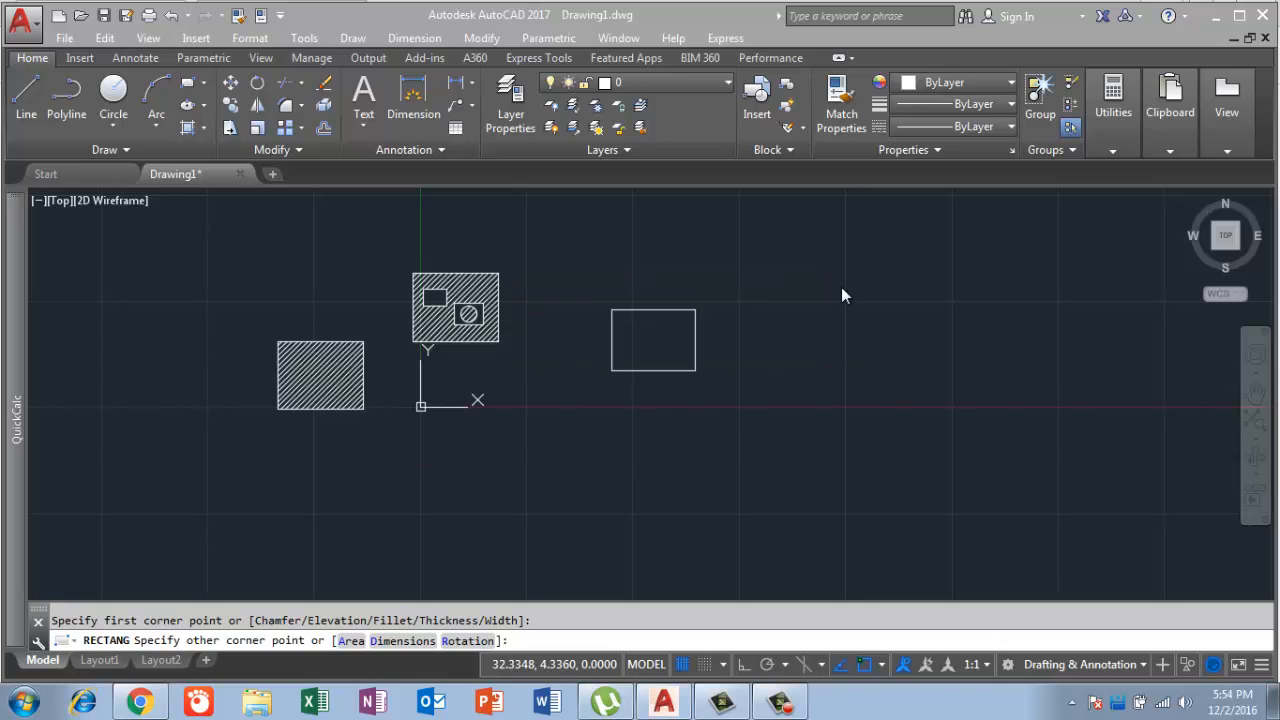
pyautogui.click(786, 236)
pyautogui.click(695, 364)
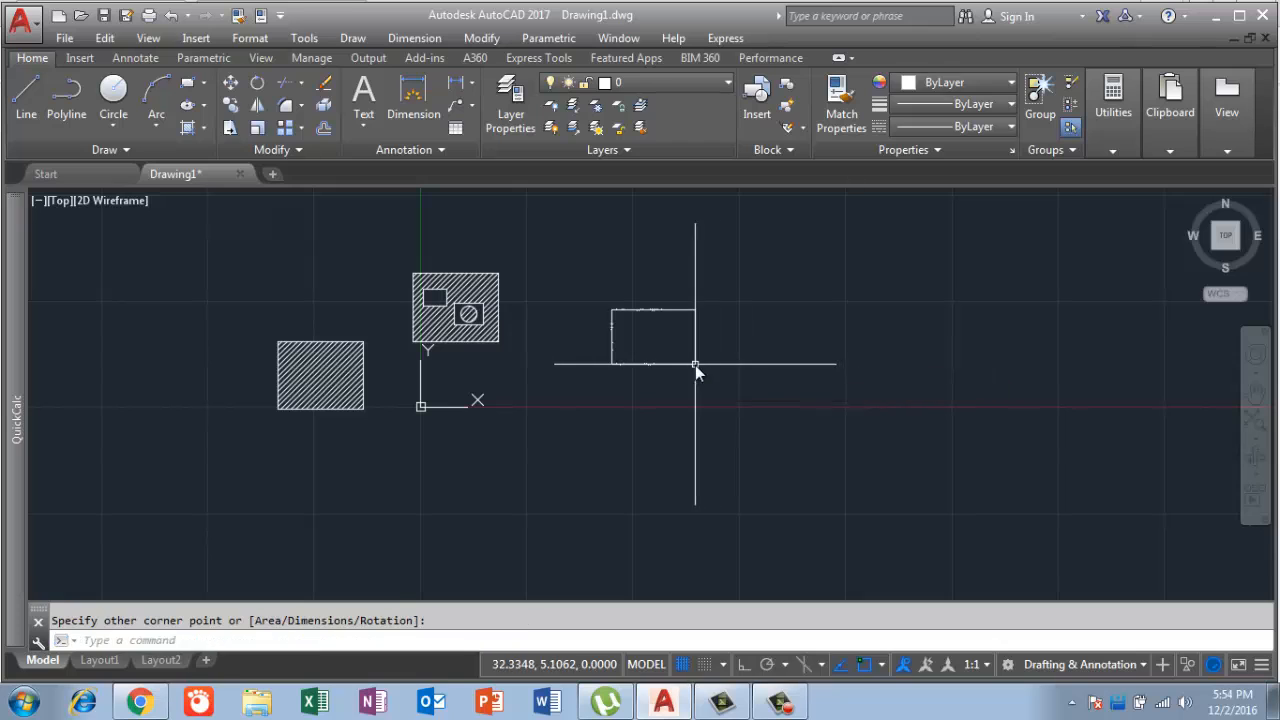
# Draw a circle just to the right of the new rectangle, slightly taller than it.
pyautogui.write('c')
pyautogui.press('Return')
pyautogui.click(774, 330)
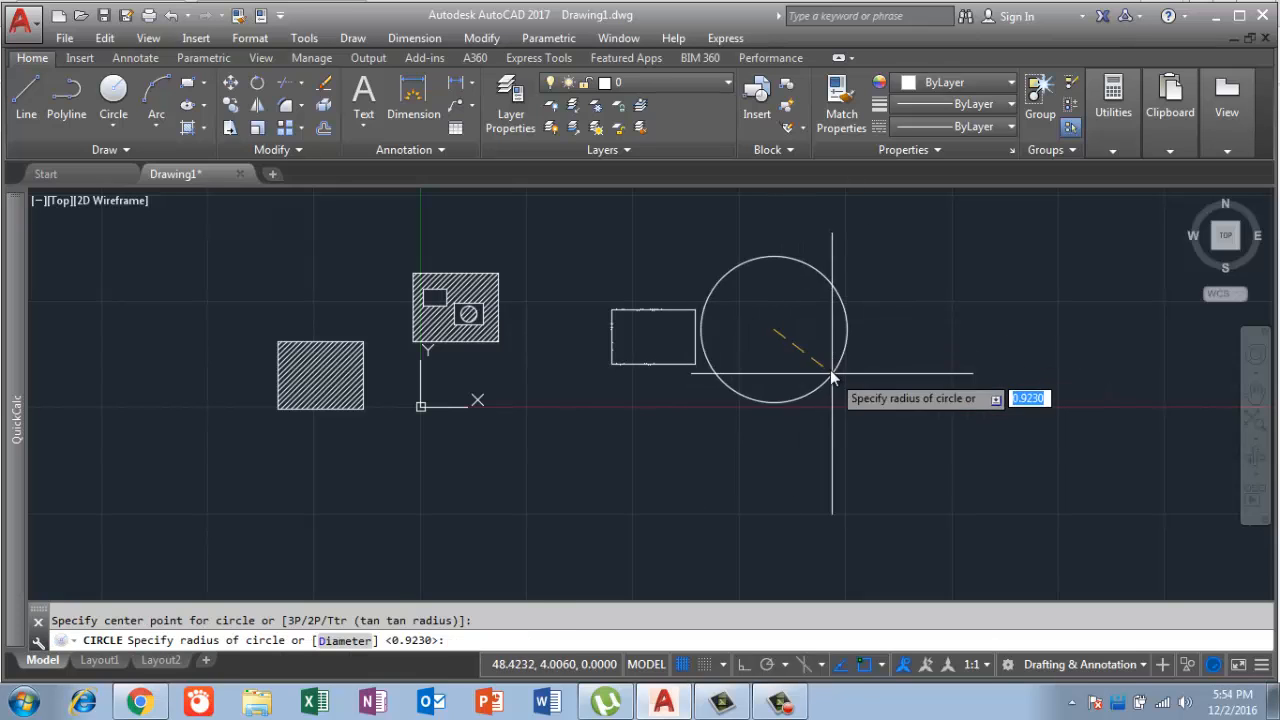
pyautogui.click(812, 352)
# Draw a six-sided polygon, inscribed in a circle, below the new rectangle and circle.
pyautogui.write('pol')
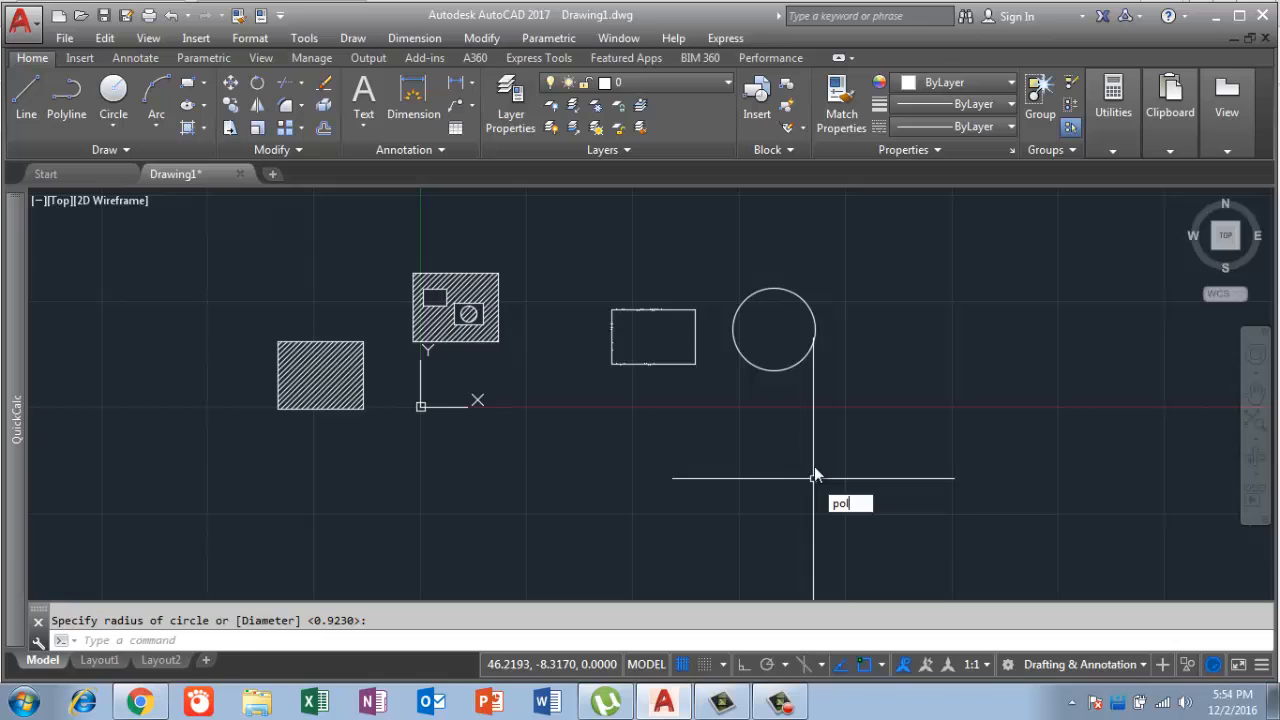
pyautogui.press('Return')
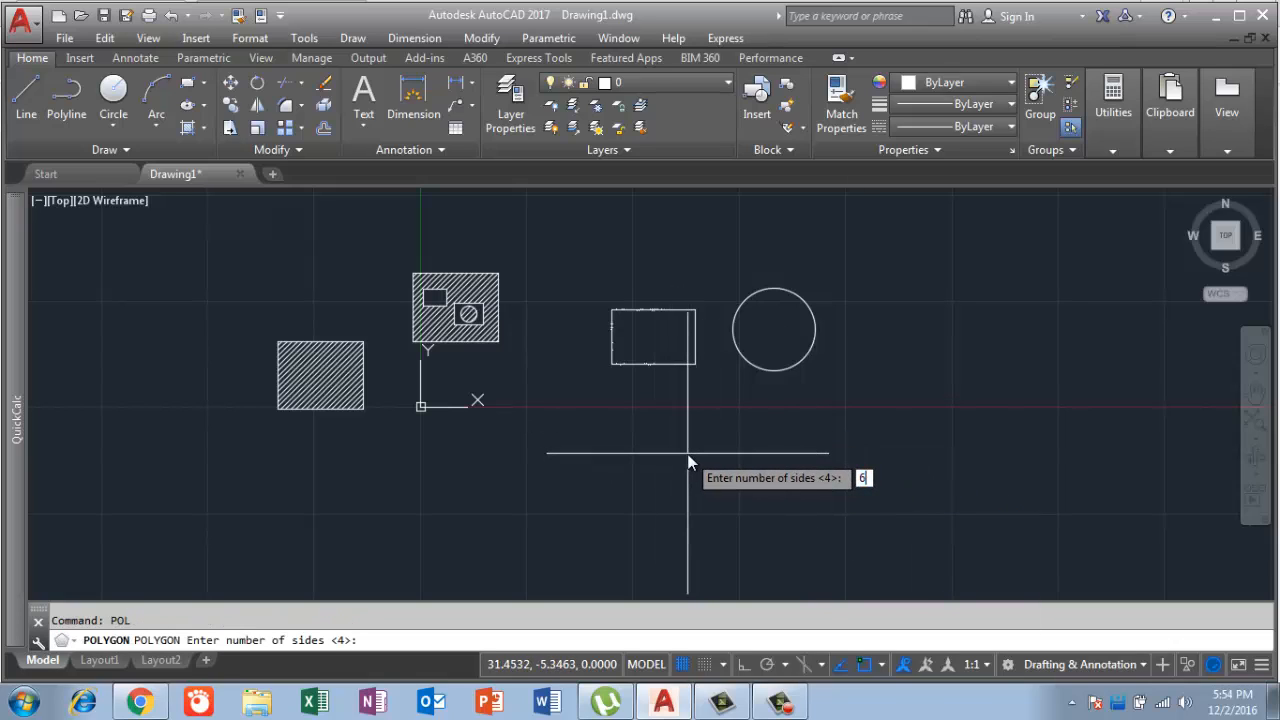
pyautogui.write('6')
pyautogui.press('Return')
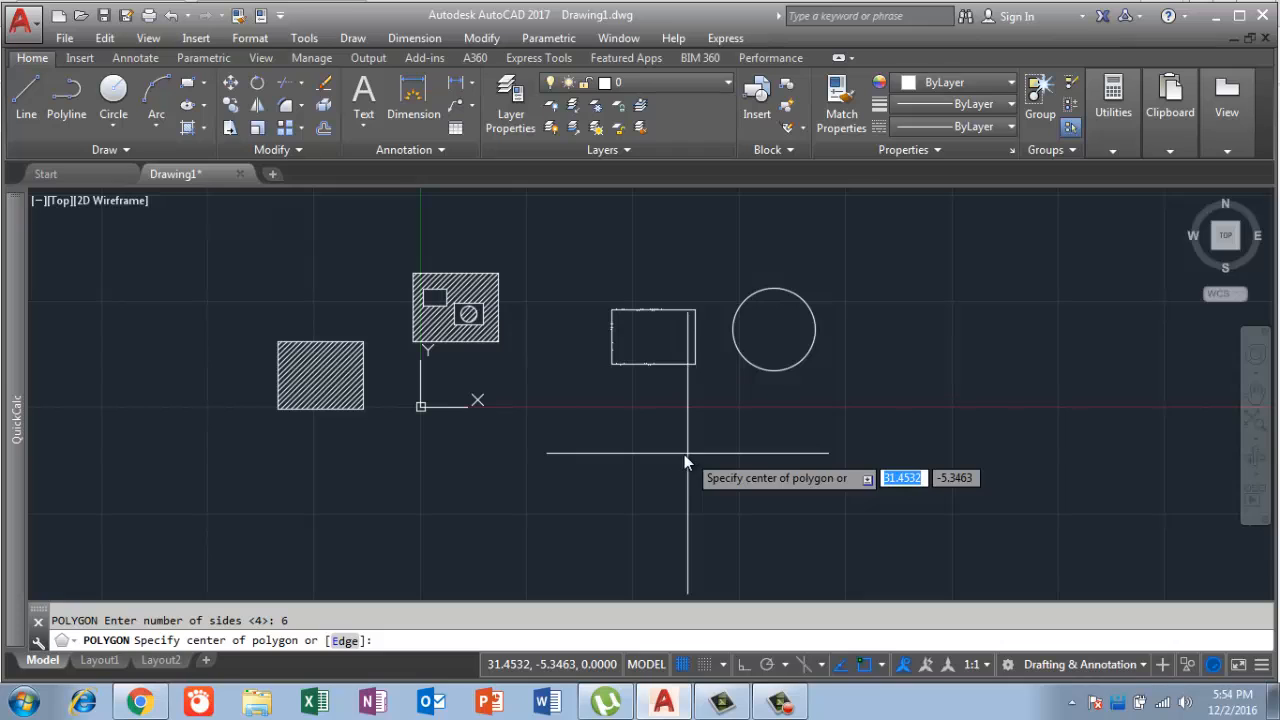
pyautogui.click(697, 449)
pyautogui.click(778, 494)
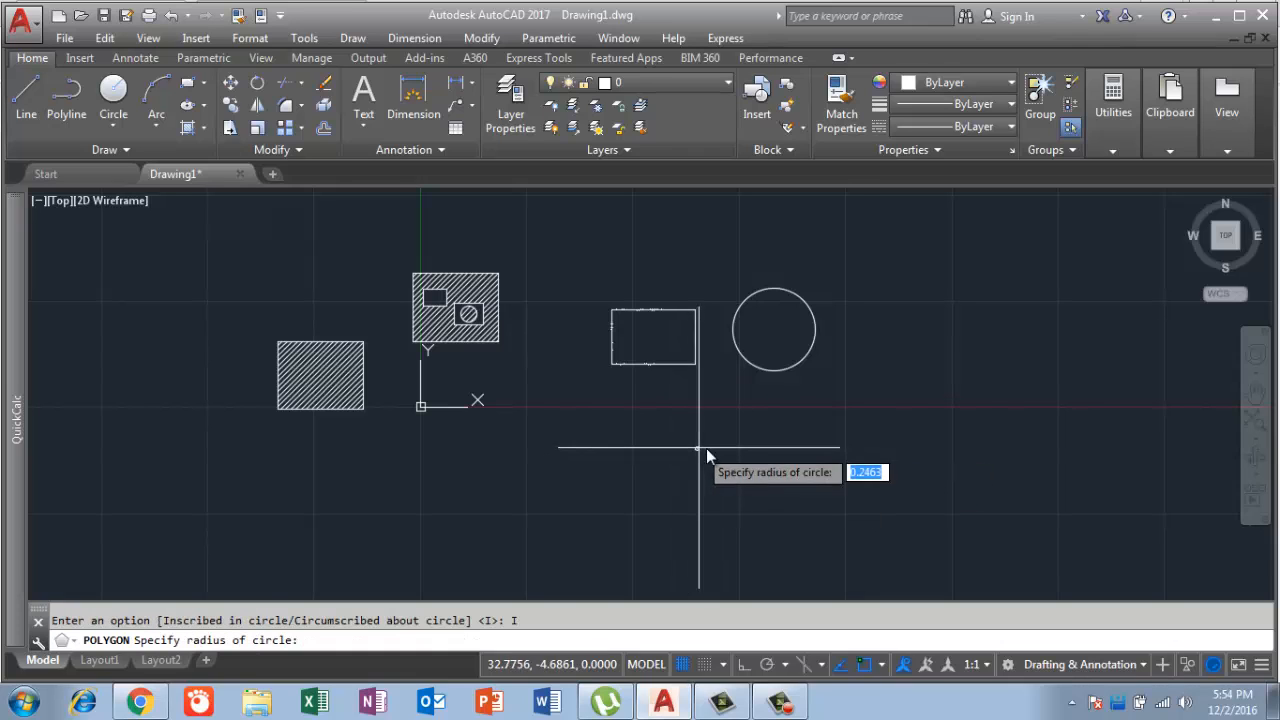
pyautogui.click(740, 468)
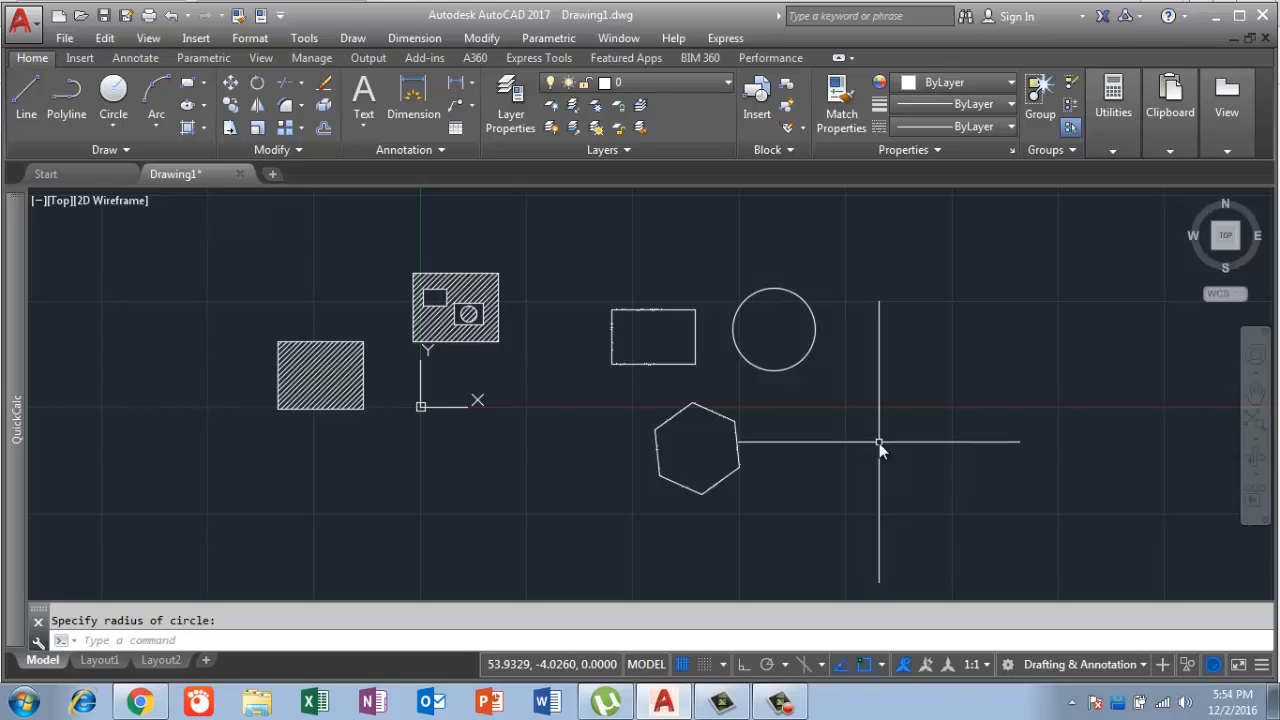
# Hatch the new rectangle, circle and hexagon together in one operation with ANSI31 at scale 3.4.
pyautogui.write('h')
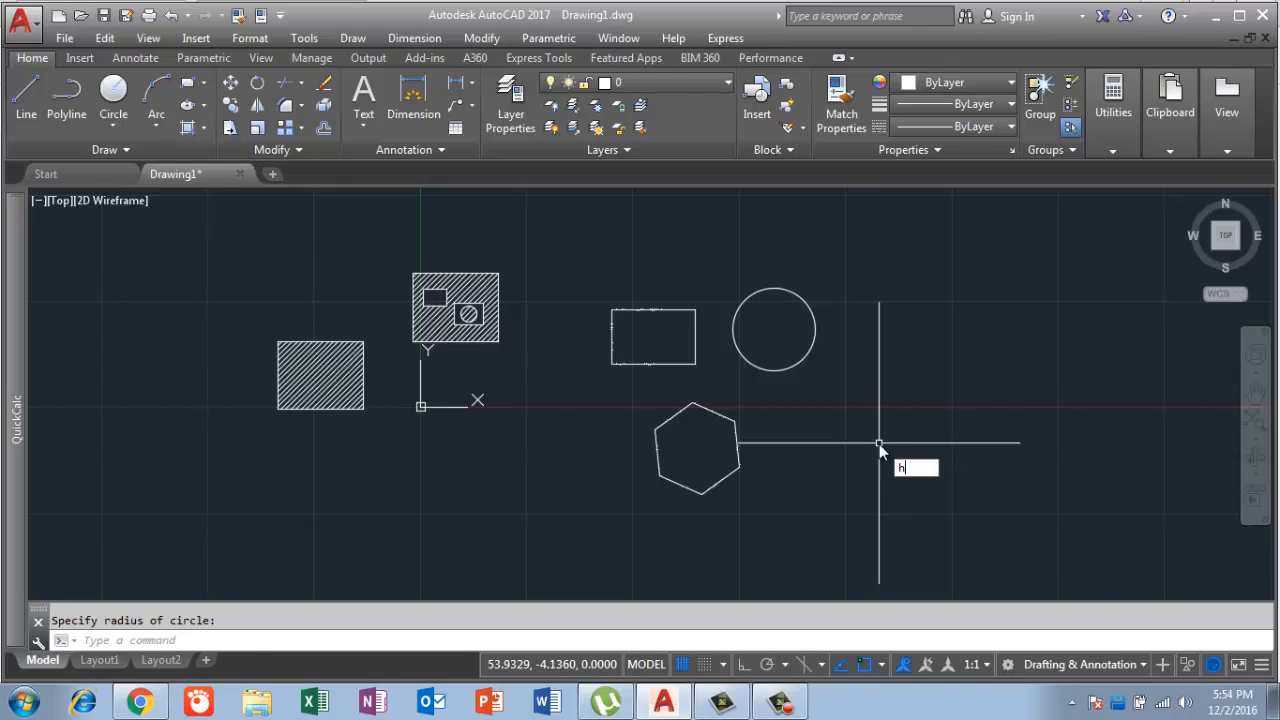
pyautogui.press('Return')
pyautogui.click(622, 342)
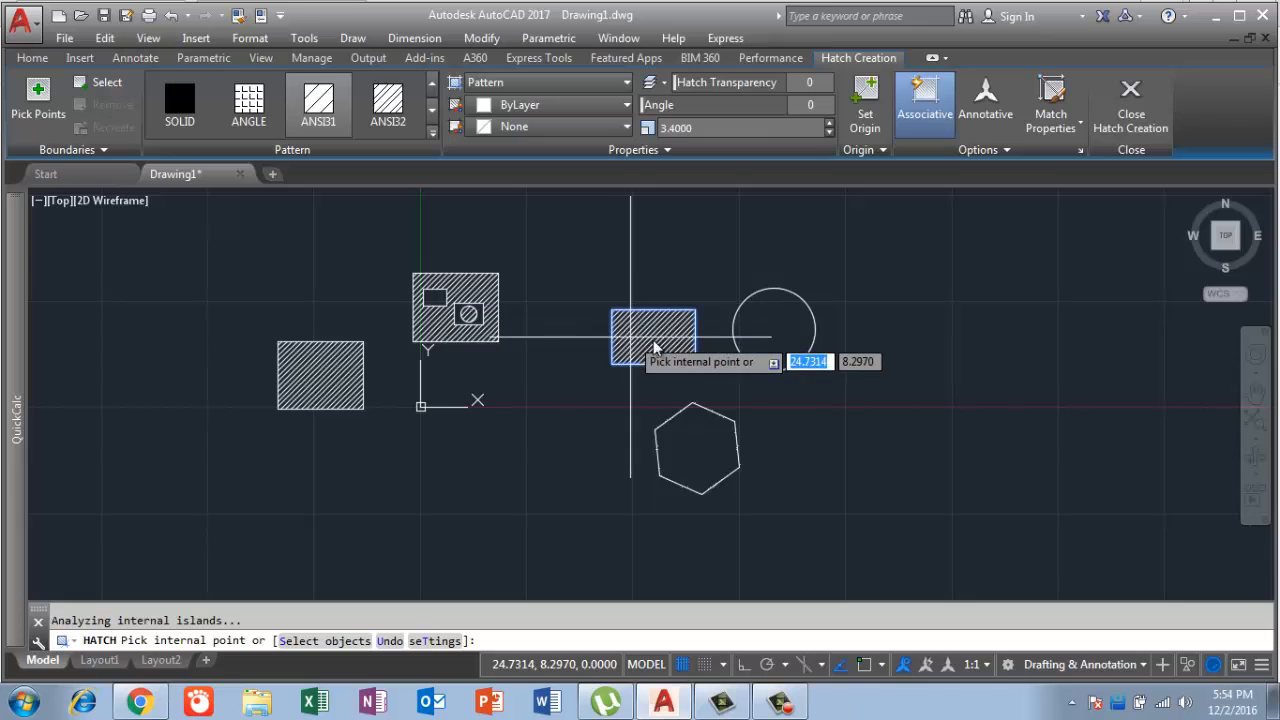
pyautogui.click(757, 362)
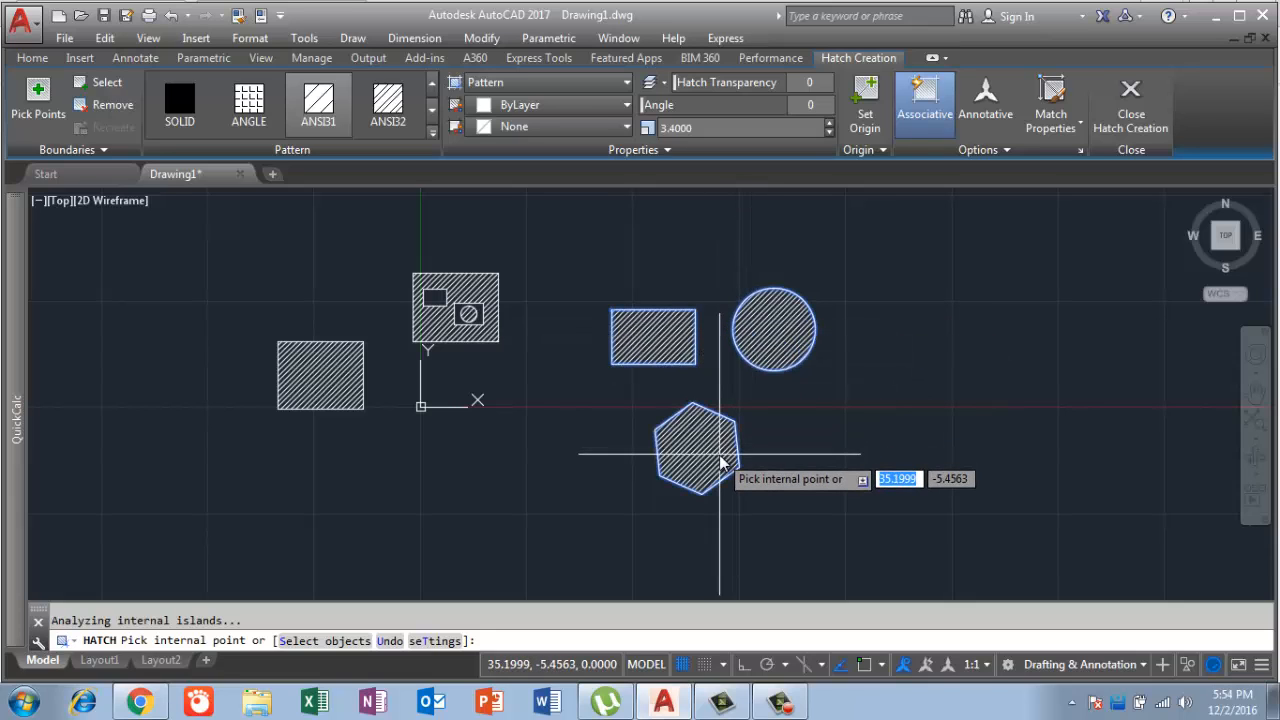
pyautogui.click(722, 464)
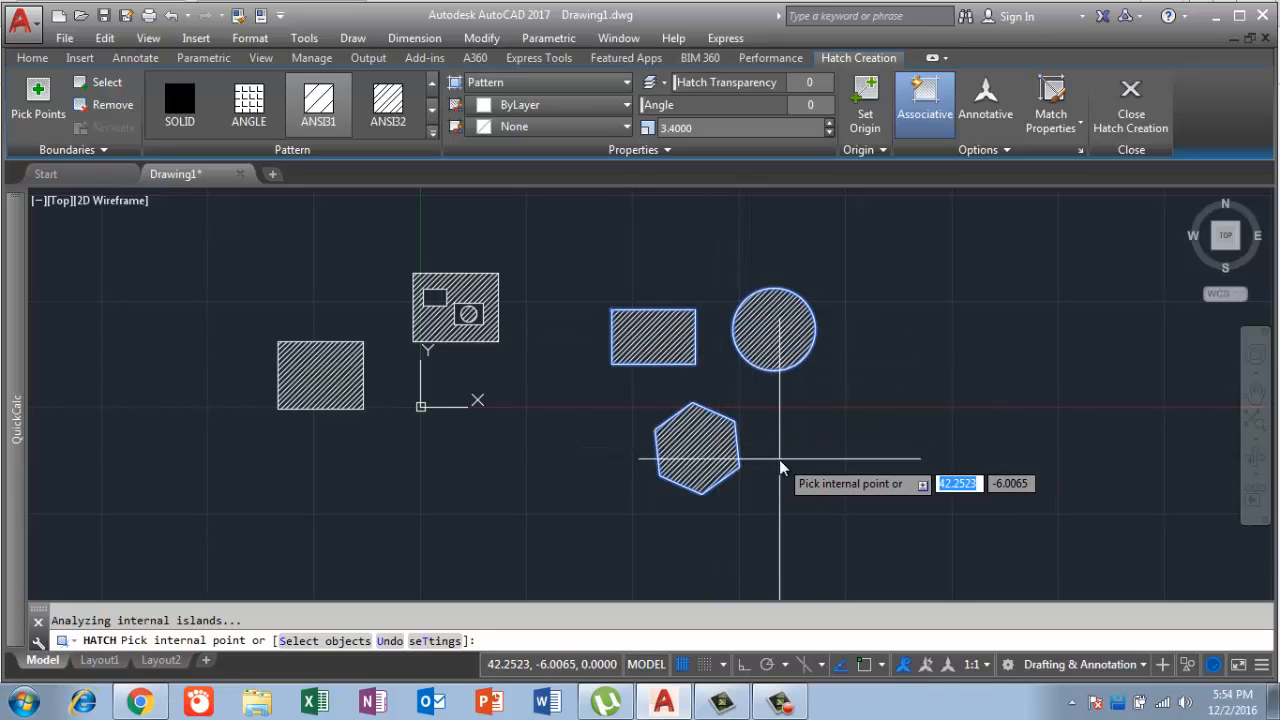
pyautogui.rightClick(780, 461)
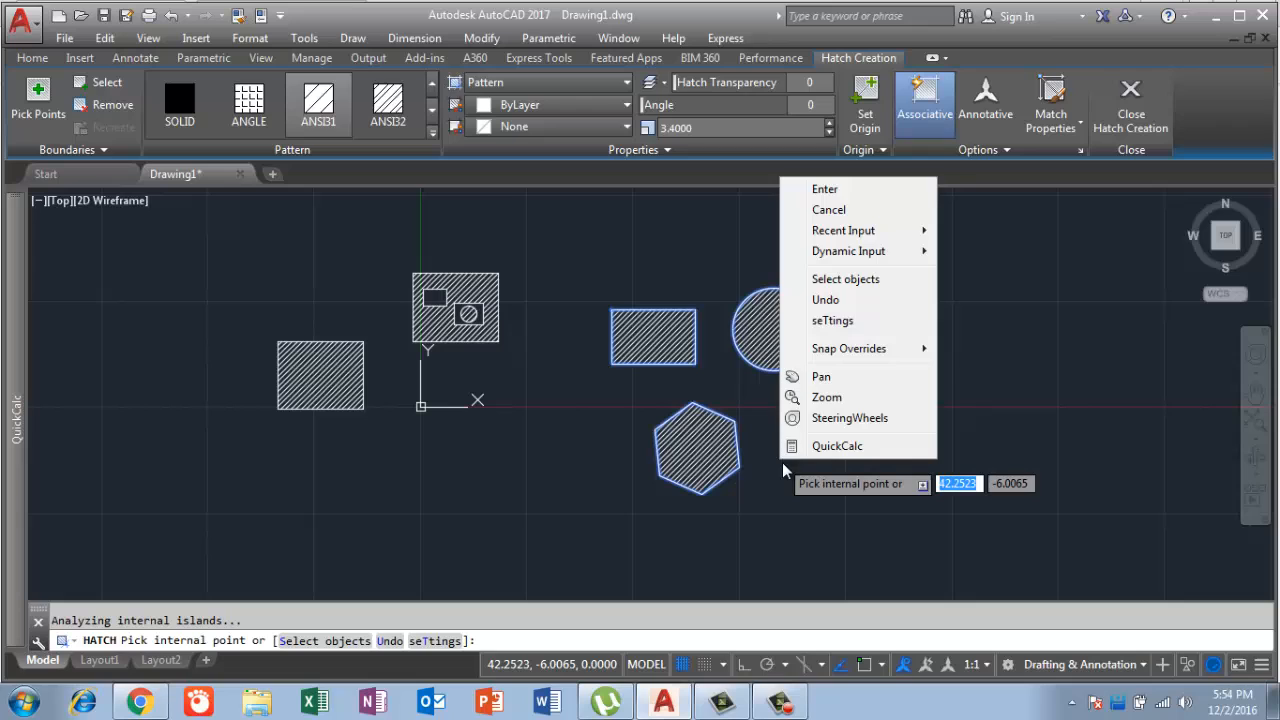
pyautogui.click(870, 188)
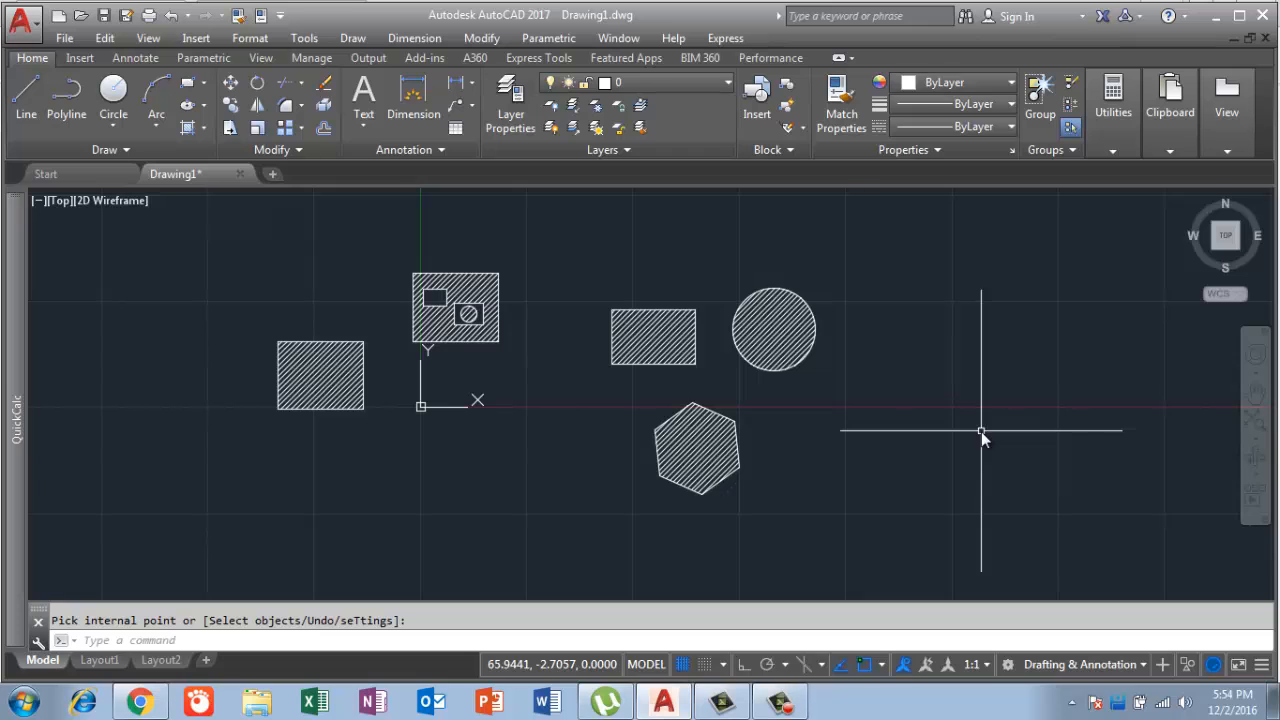
# Delete the combined hatch of the rectangle, circle and hexagon, and undo the deletion.
pyautogui.click(770, 342)
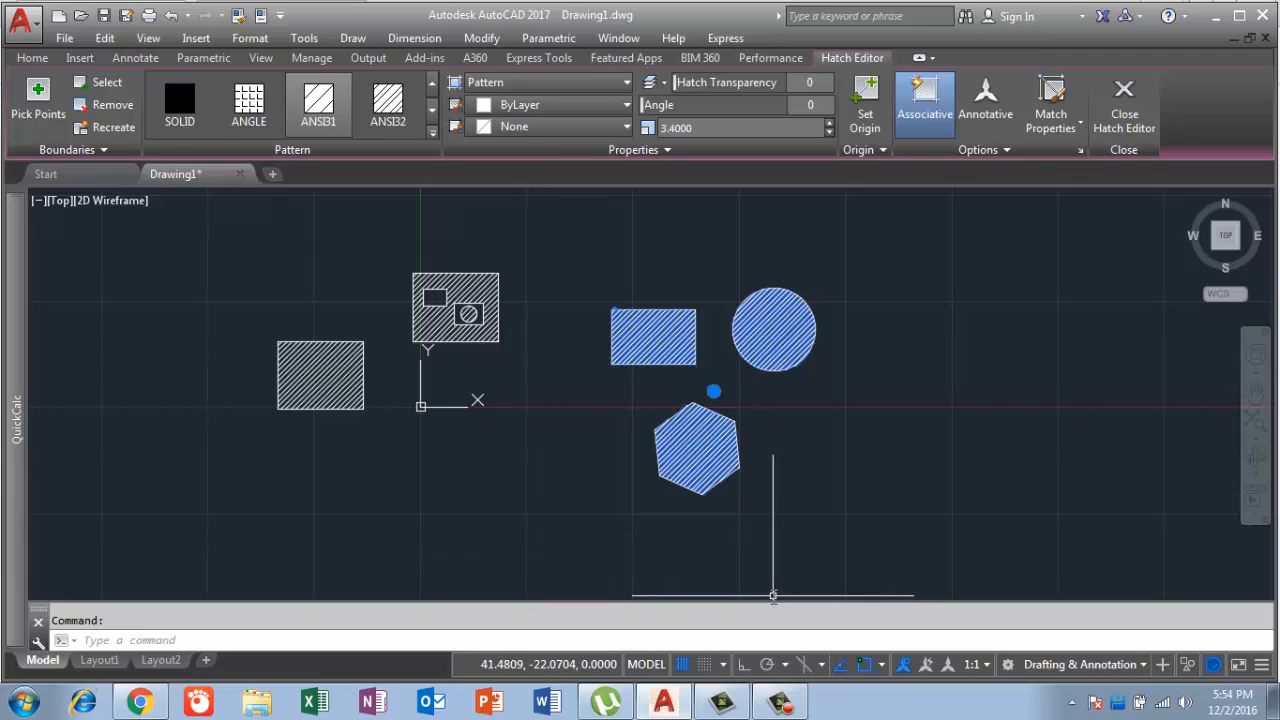
pyautogui.press('Delete')
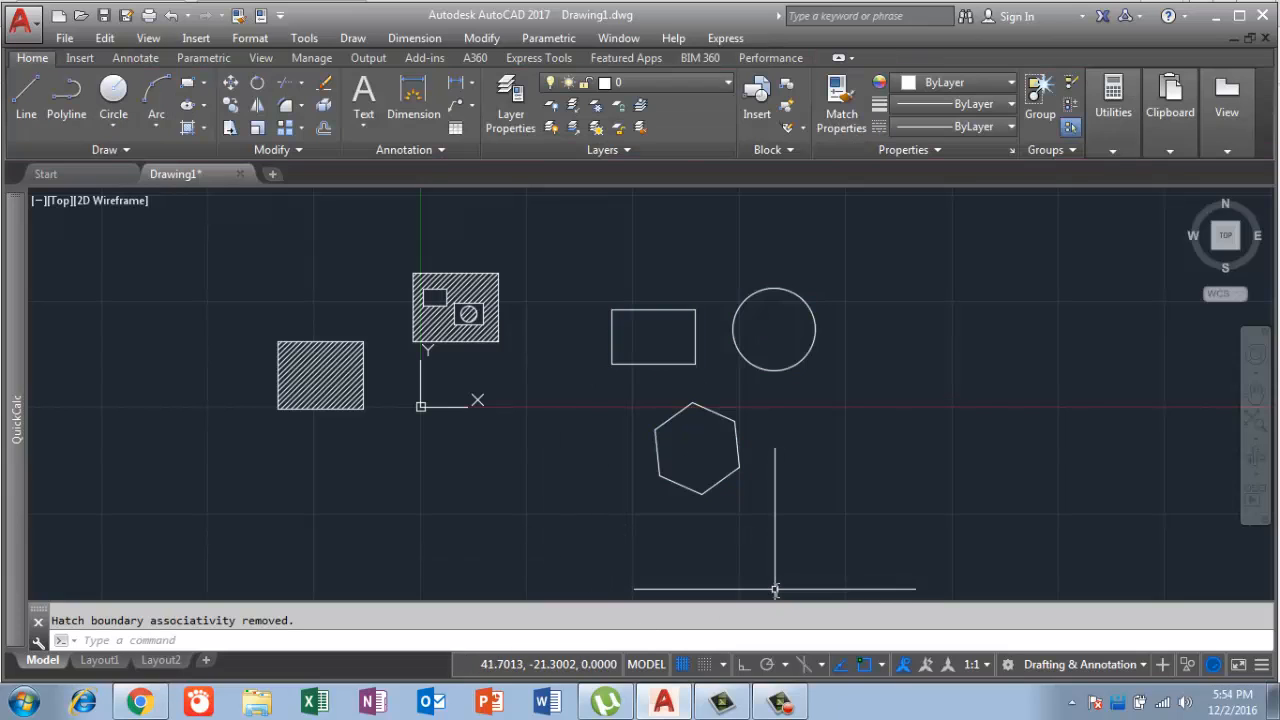
pyautogui.hotkey('ctrl', 'z')
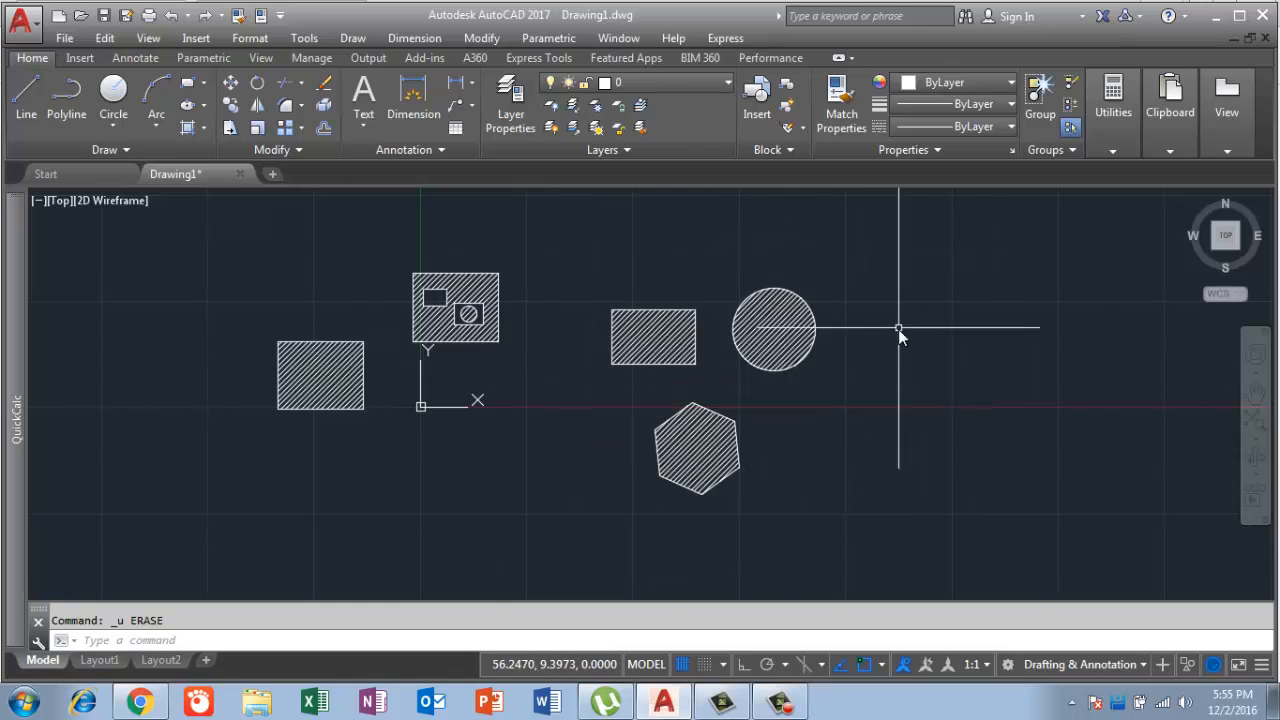
# Edit the combined hatch with the Separate hatches option so the rectangle, circle and hexagon each have an independent hatch.
pyautogui.click(788, 337)
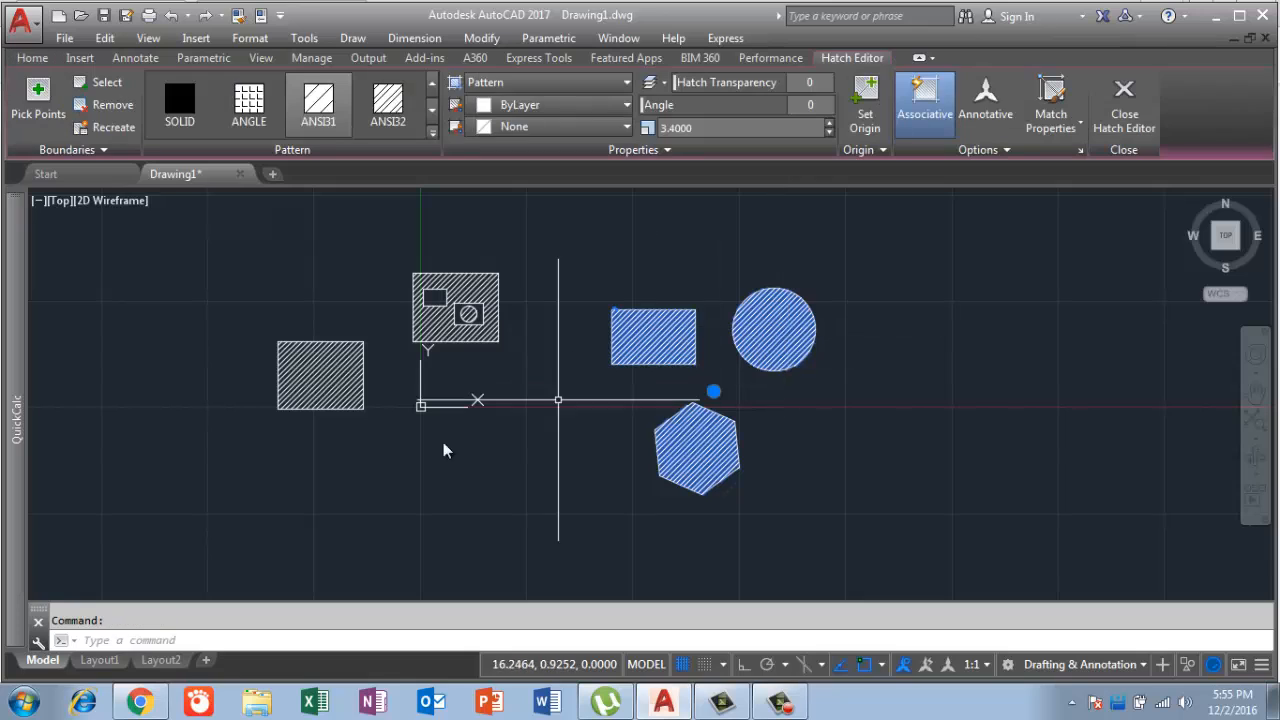
pyautogui.click(1083, 150)
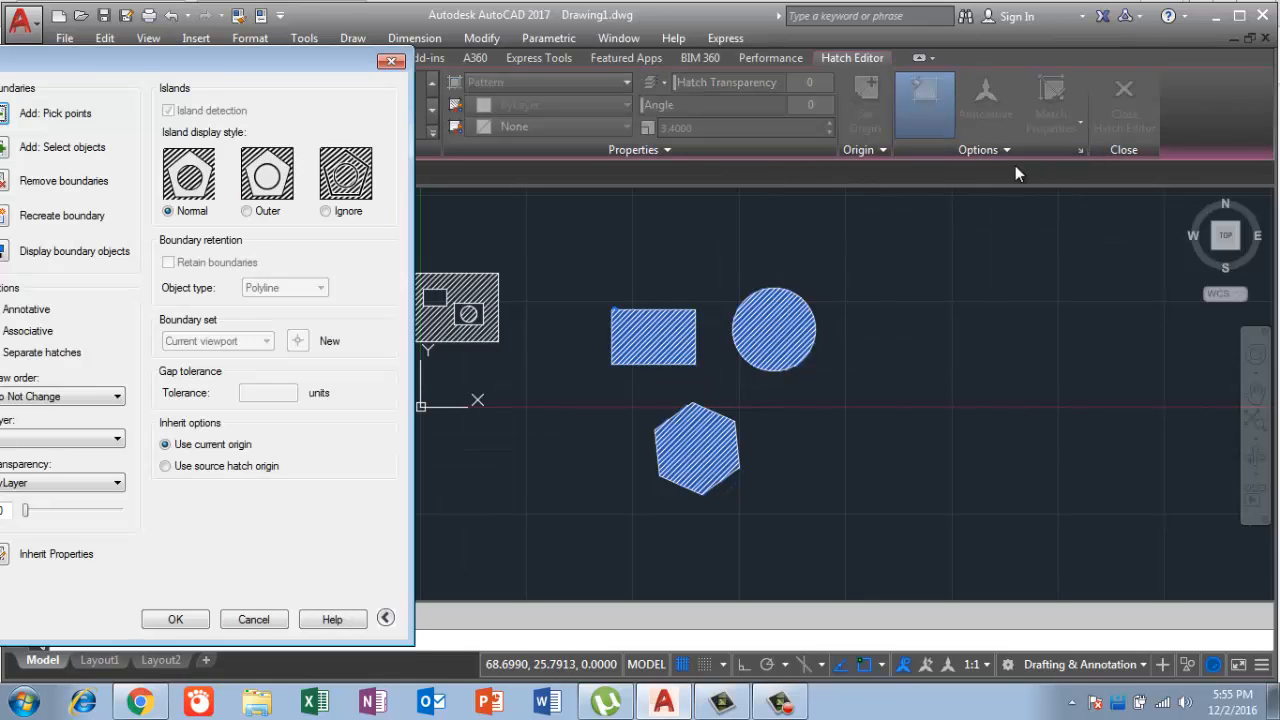
pyautogui.moveTo(278, 60)
pyautogui.mouseDown()
pyautogui.moveTo(469, 57)
pyautogui.moveTo(552, 8)
pyautogui.moveTo(611, 8)
pyautogui.mouseUp()
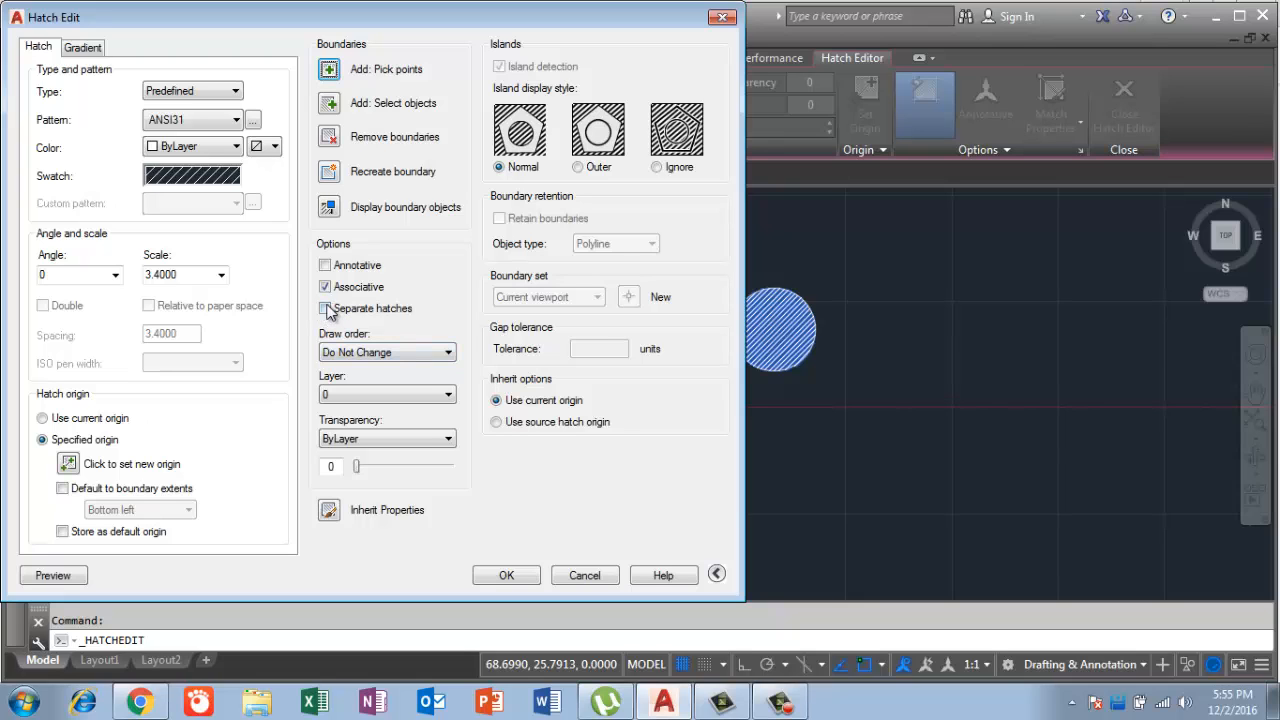
pyautogui.click(506, 574)
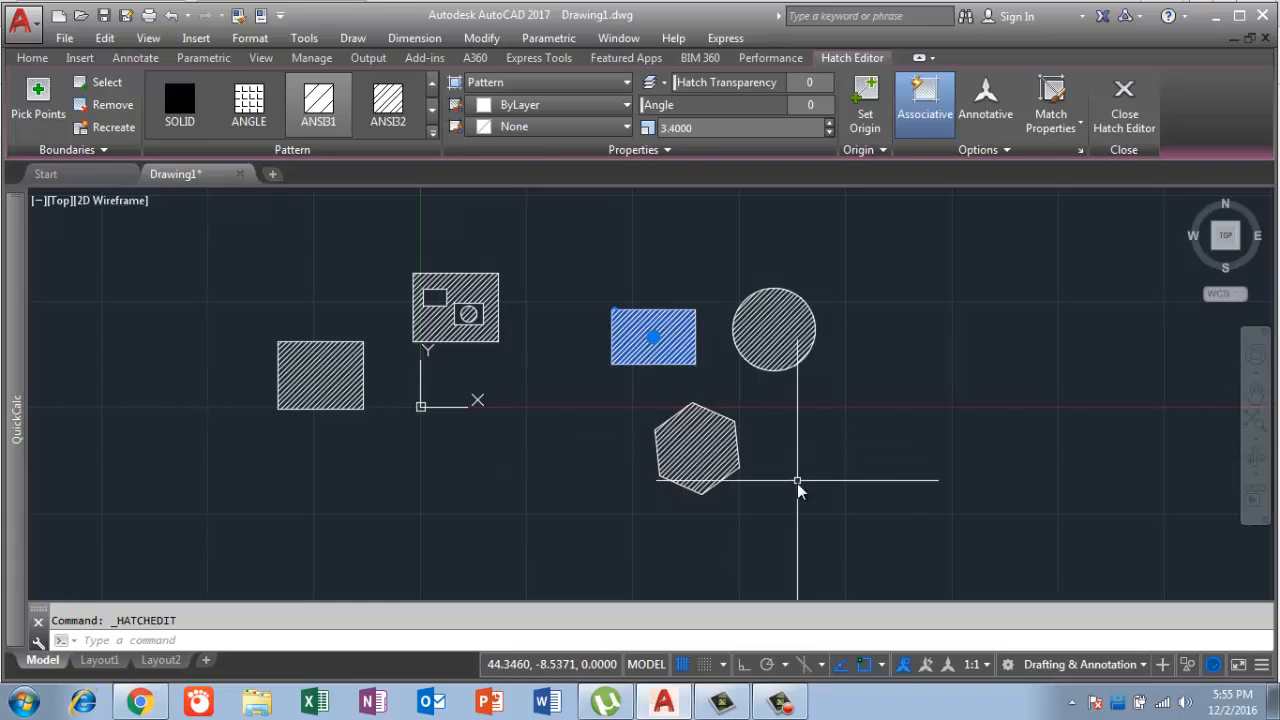
pyautogui.press('Escape')
# Change the pattern of the circle's hatch to AR-B816.
pyautogui.click(775, 345)
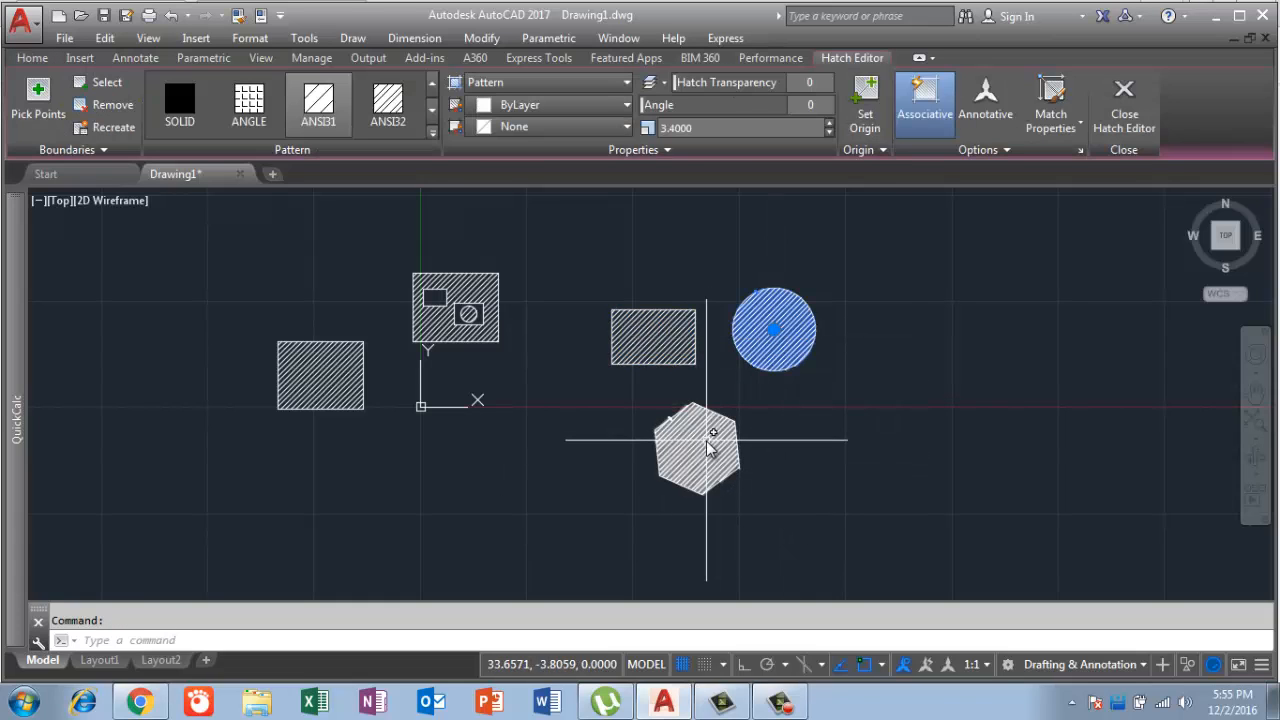
pyautogui.click(432, 108)
pyautogui.click(432, 108)
pyautogui.click(318, 100)
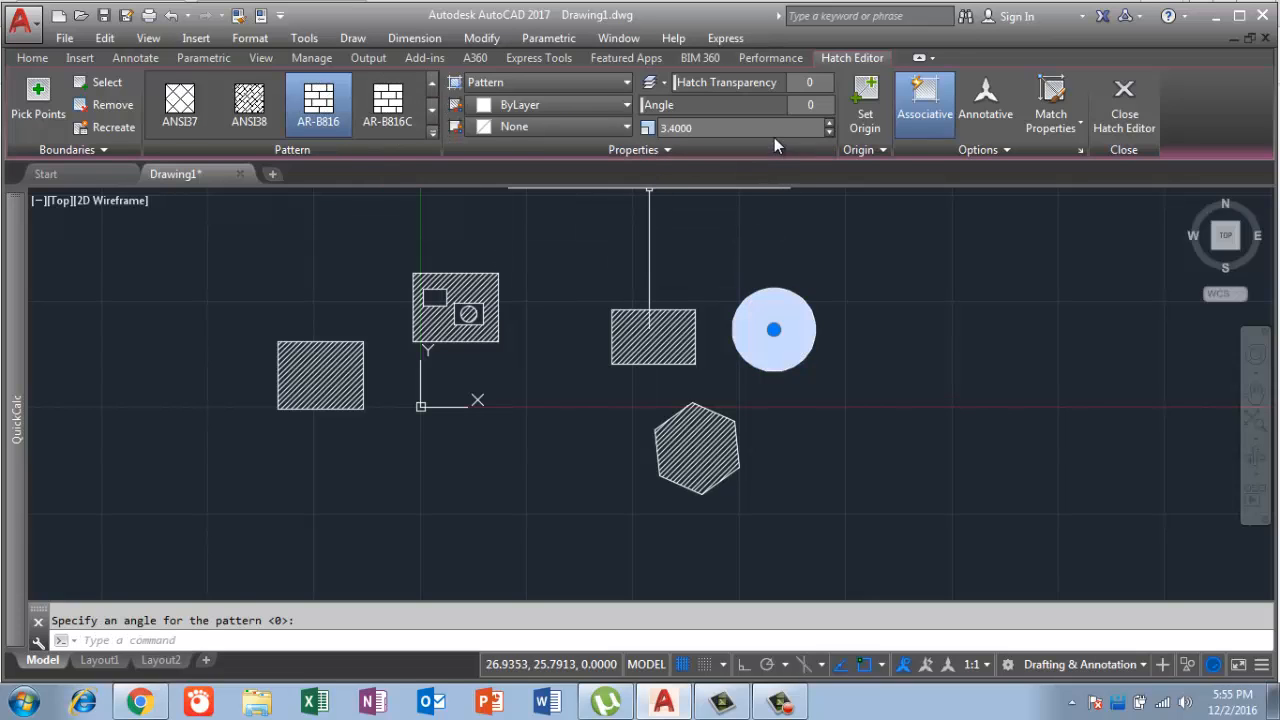
# Set the scale of the circle's AR-B816 hatch to 5.9 and clear the selection.
pyautogui.click(828, 135)
pyautogui.click(828, 135)
pyautogui.click(828, 135)
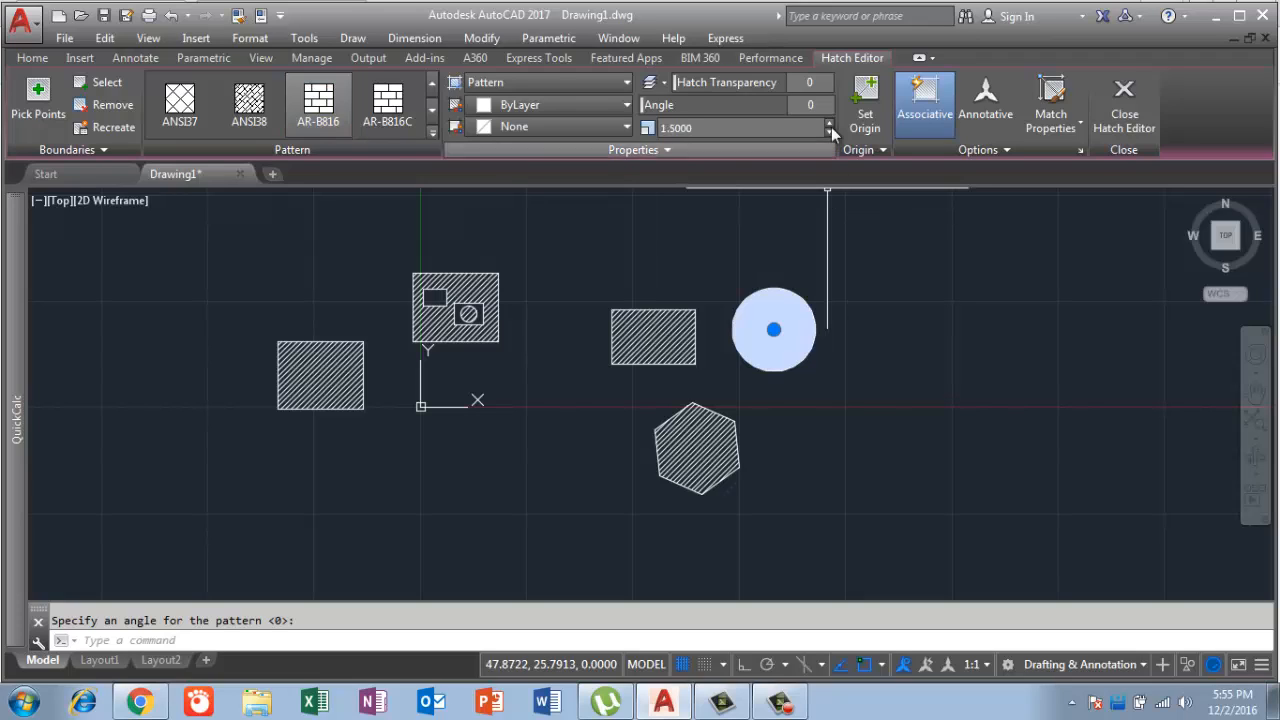
pyautogui.click(830, 122)
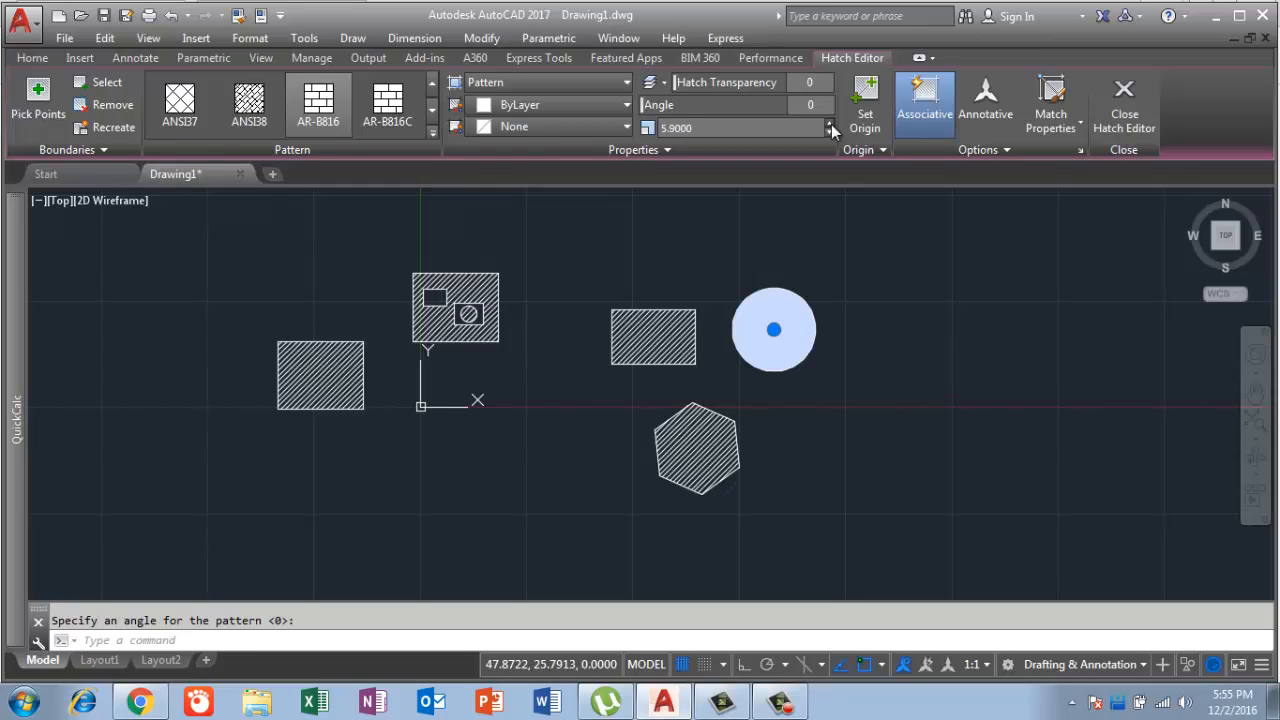
pyautogui.click(833, 237)
pyautogui.click(851, 405)
pyautogui.press('Escape')
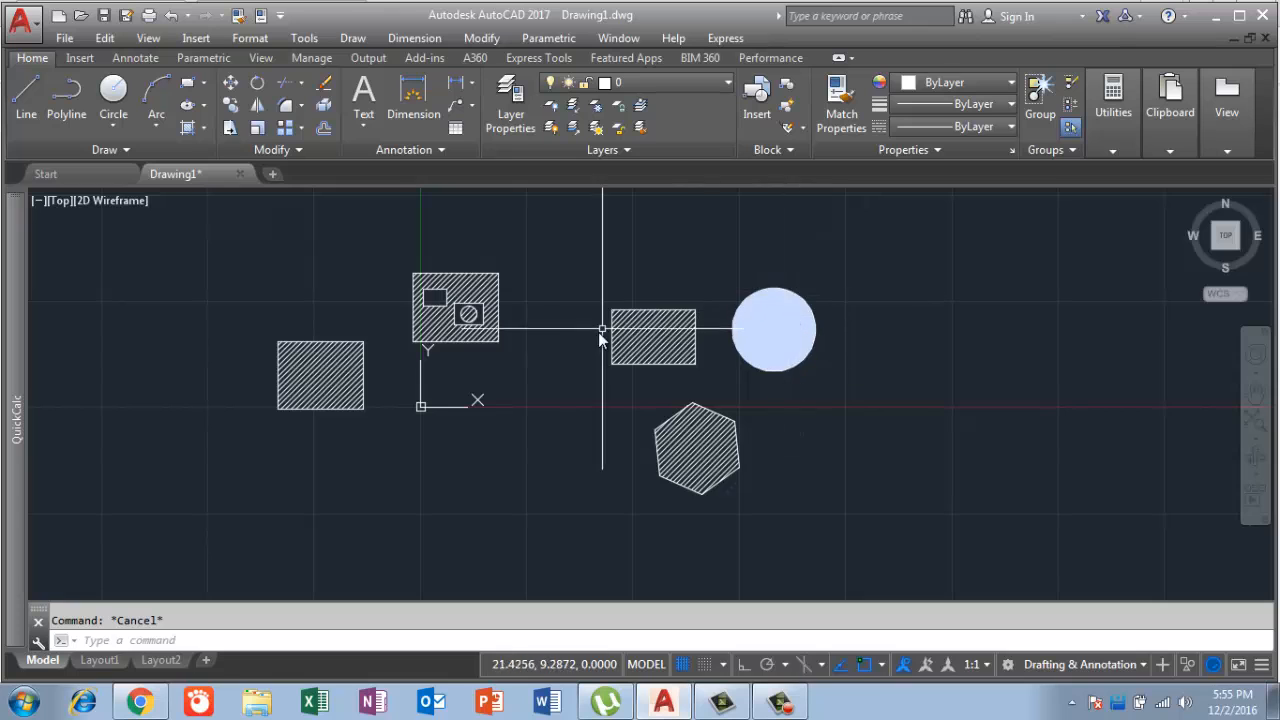
# Draw a new empty rectangle in the free space beside the hatched circle and hexagon.
pyautogui.scroll(-2, 630, 300)
pyautogui.moveTo(428, 306)
pyautogui.mouseDown(button='middle')
pyautogui.moveTo(38, 303)
pyautogui.moveTo(343, 294)
pyautogui.mouseUp(button='middle')
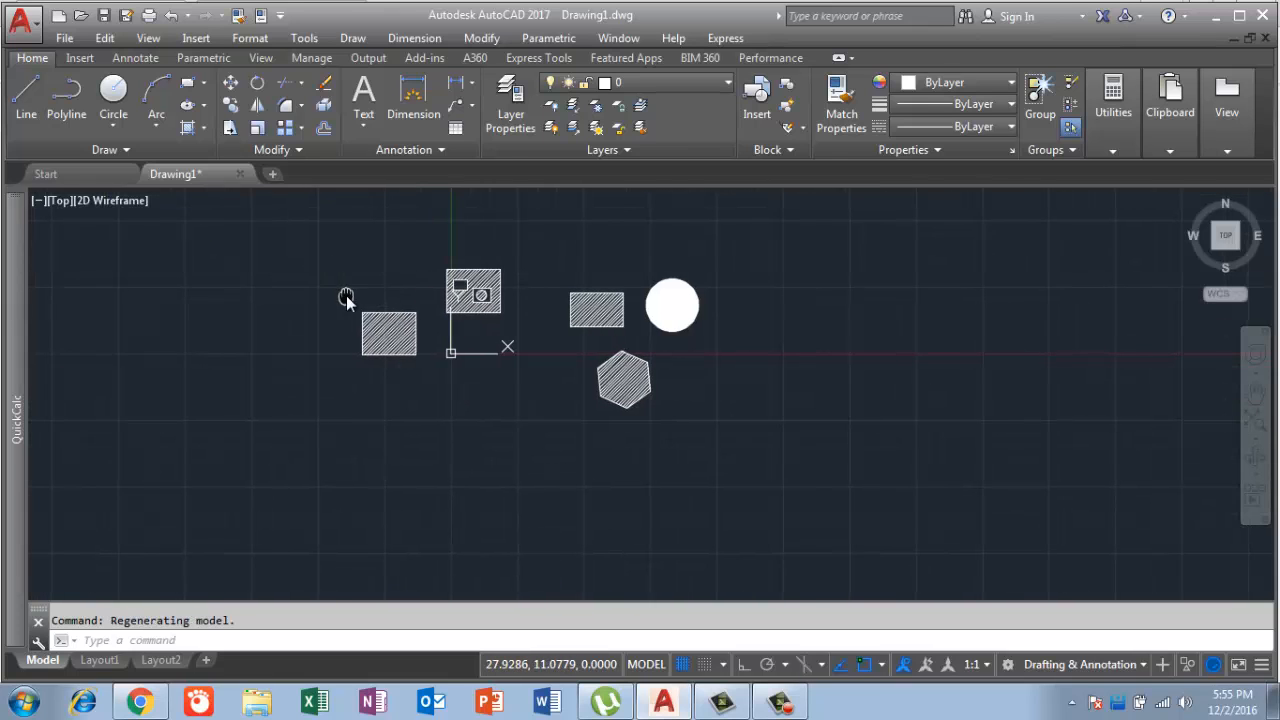
pyautogui.moveTo(586, 411)
pyautogui.mouseDown(button='middle')
pyautogui.moveTo(289, 397)
pyautogui.moveTo(350, 400)
pyautogui.mouseUp(button='middle')
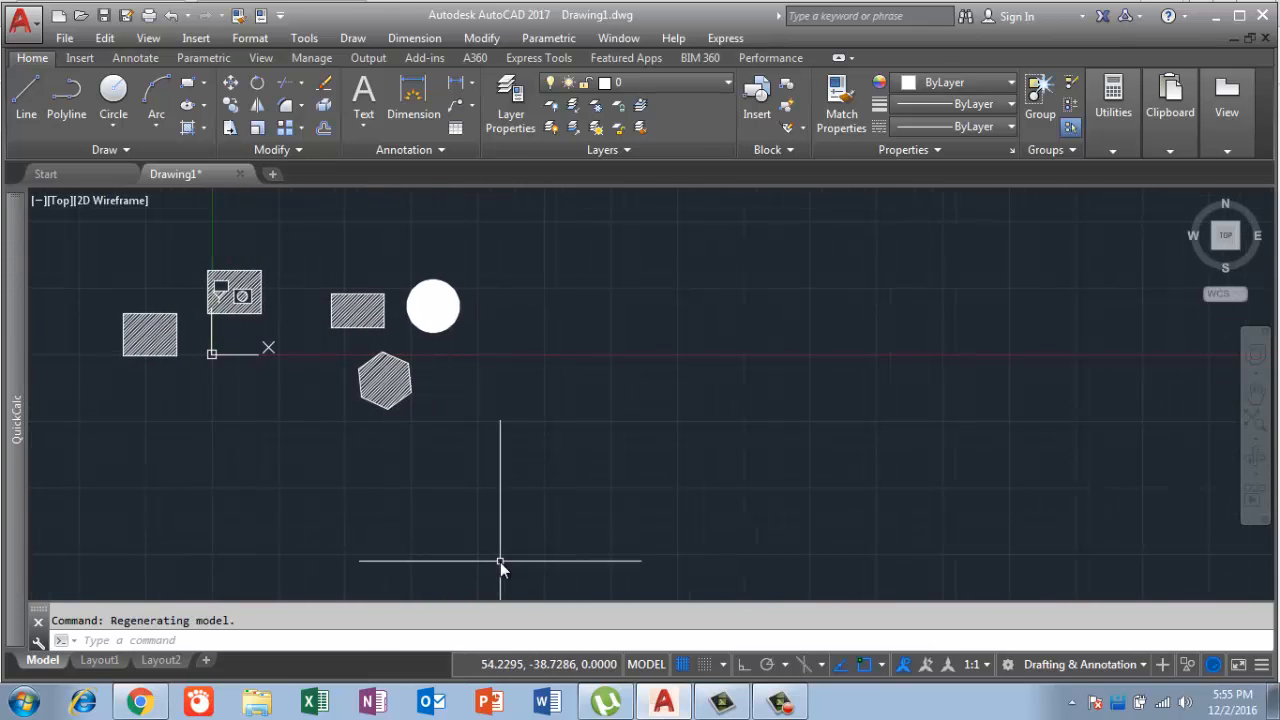
pyautogui.write('rec')
pyautogui.press('Return')
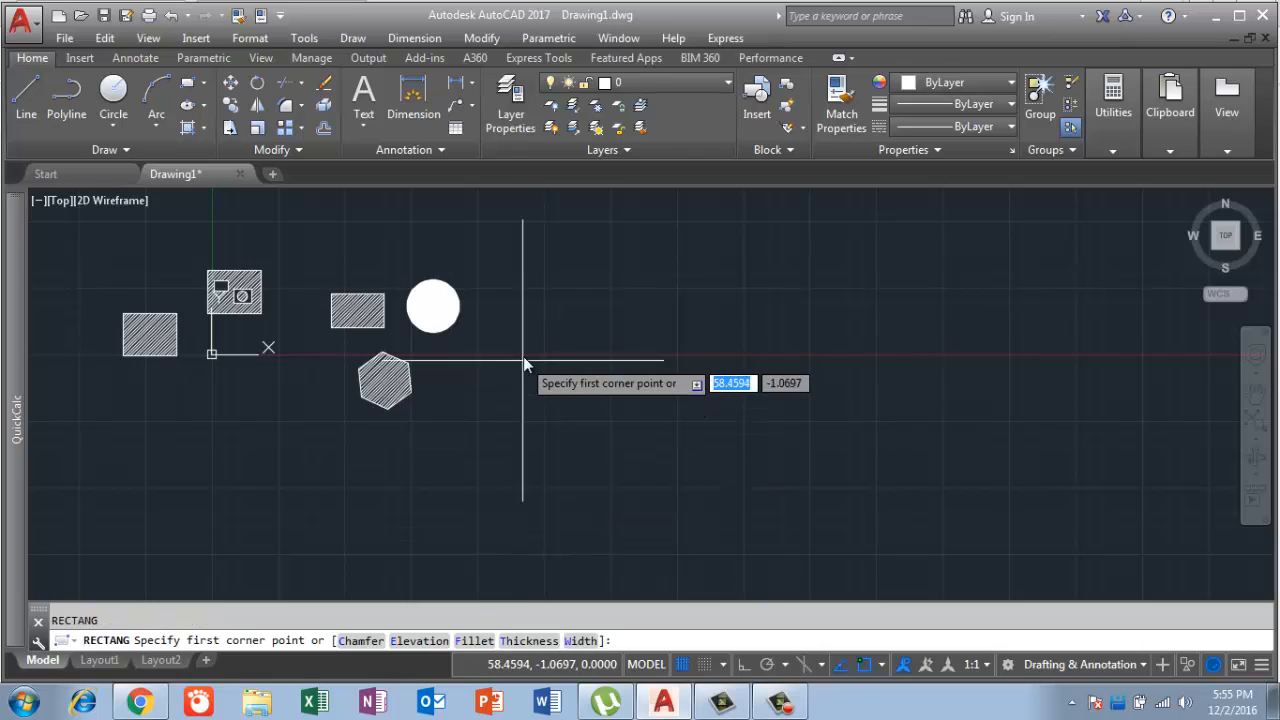
pyautogui.click(522, 356)
pyautogui.click(620, 400)
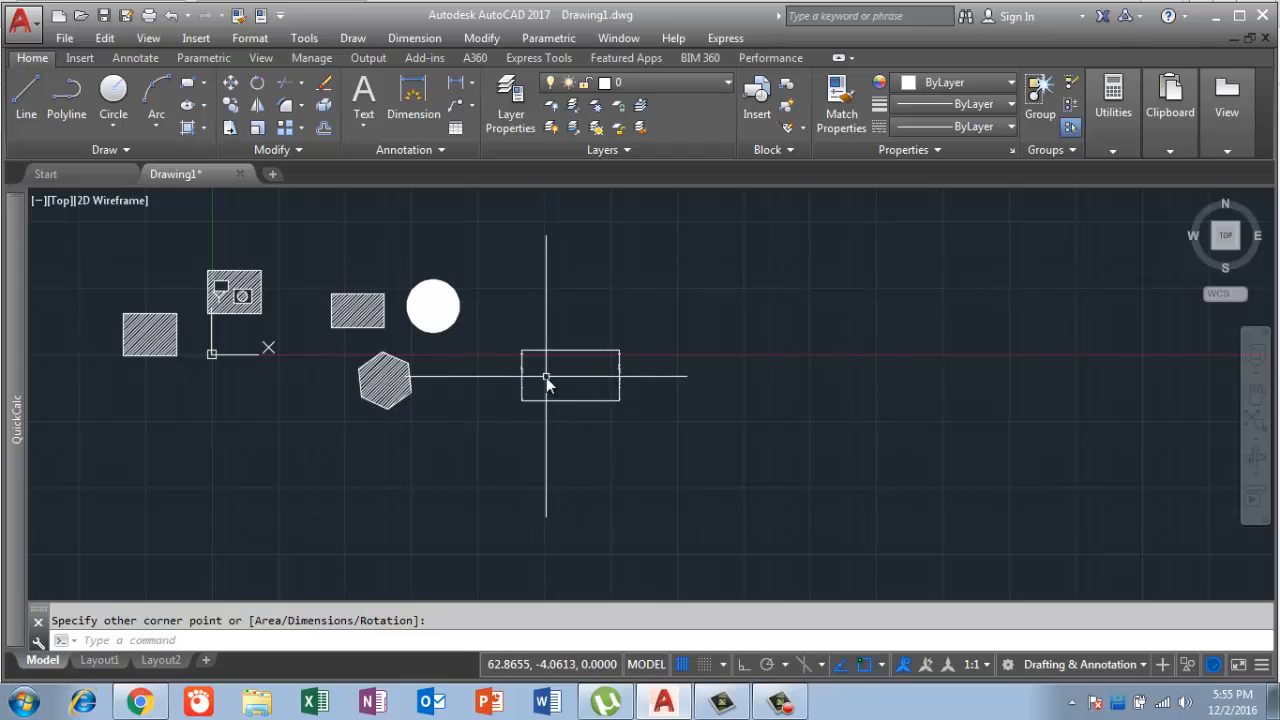
pyautogui.write('h')
pyautogui.press('Return')
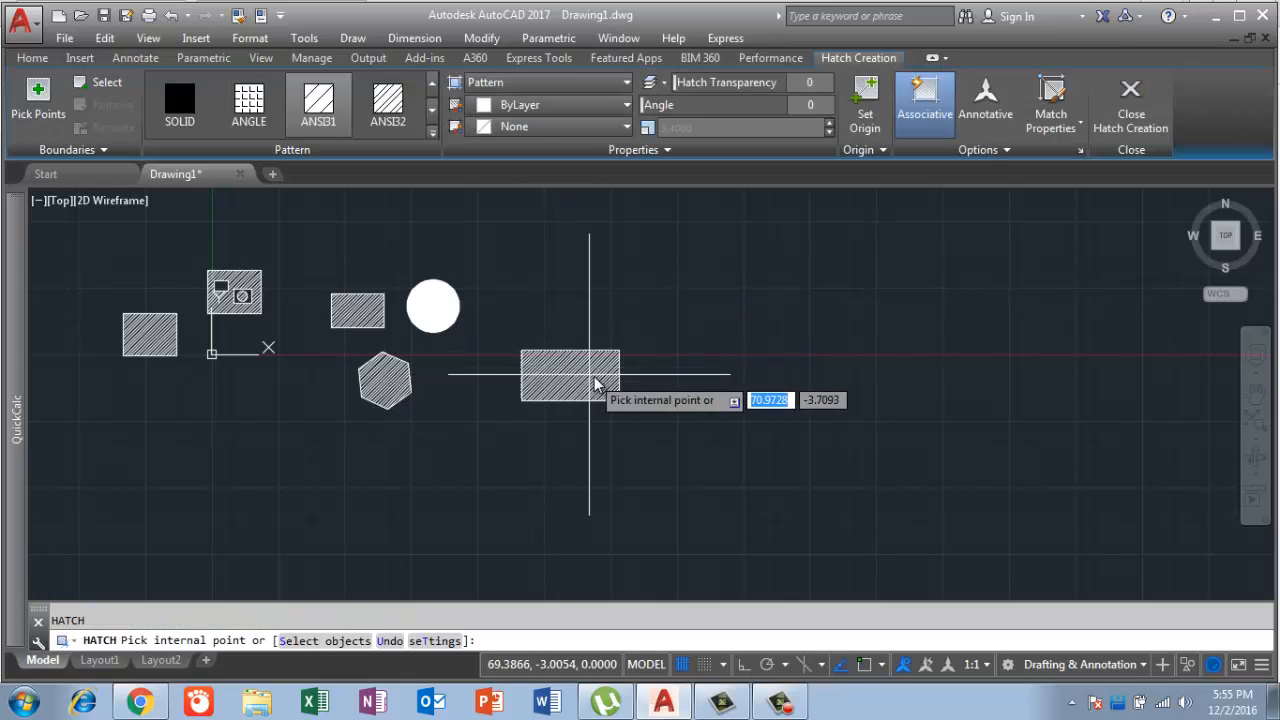
pyautogui.click(1080, 150)
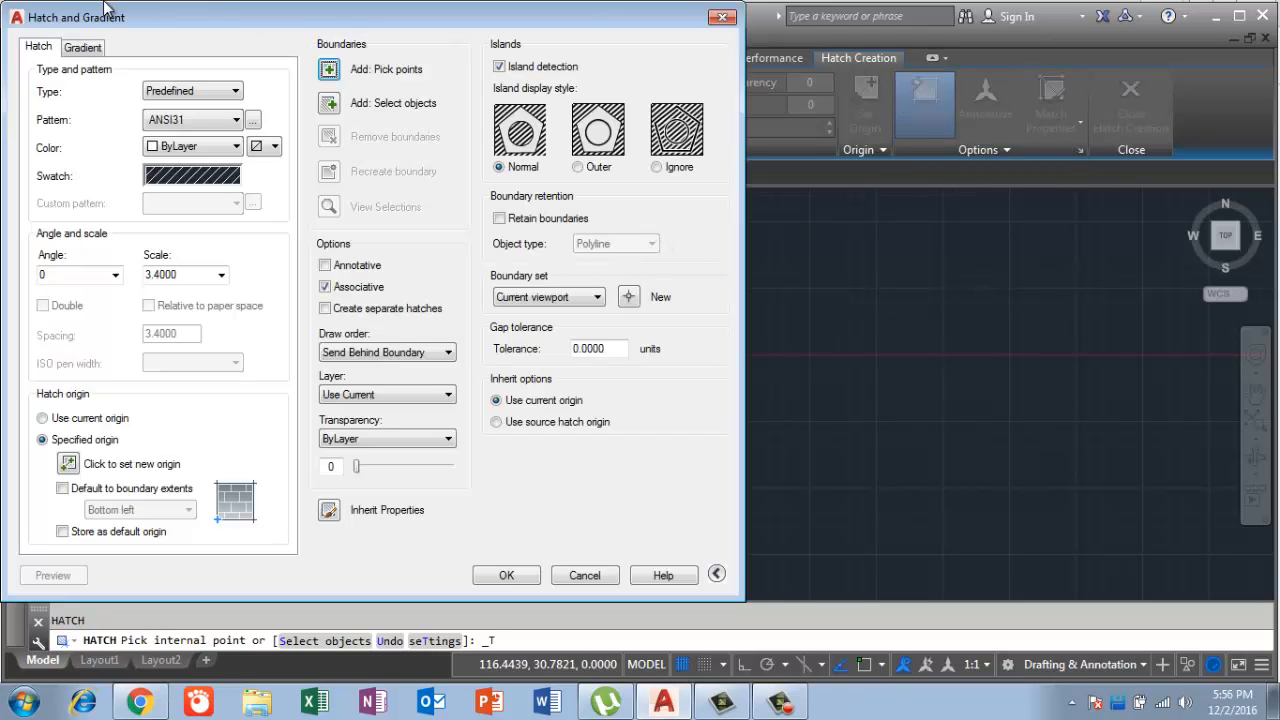
pyautogui.click(84, 48)
pyautogui.moveTo(380, 12); pyautogui.dragTo(932, 43)
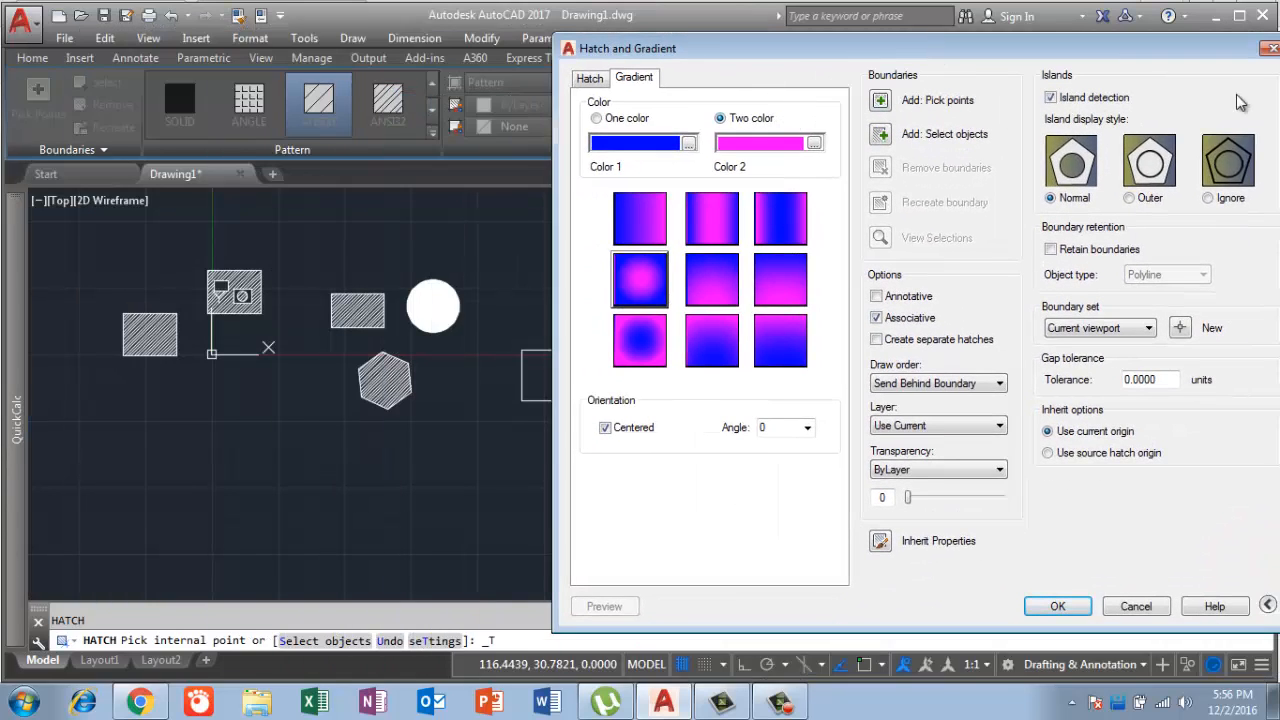
pyautogui.click(1267, 50)
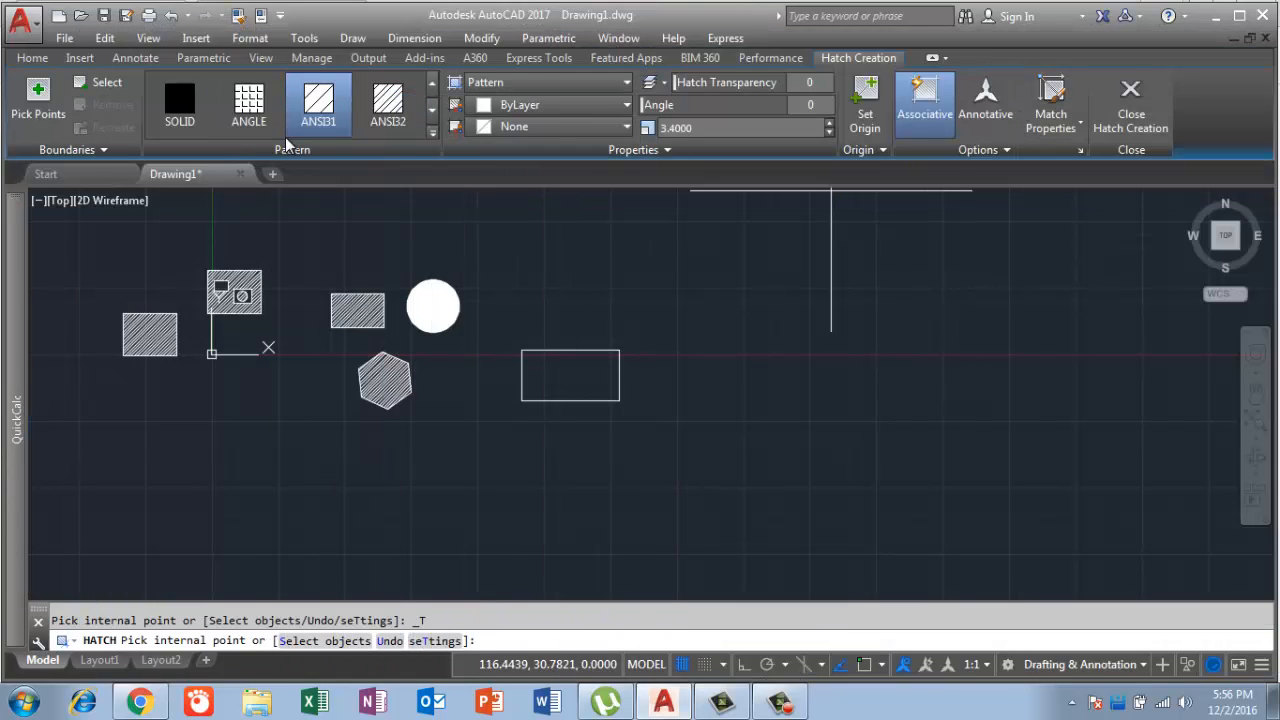
pyautogui.press('Escape')
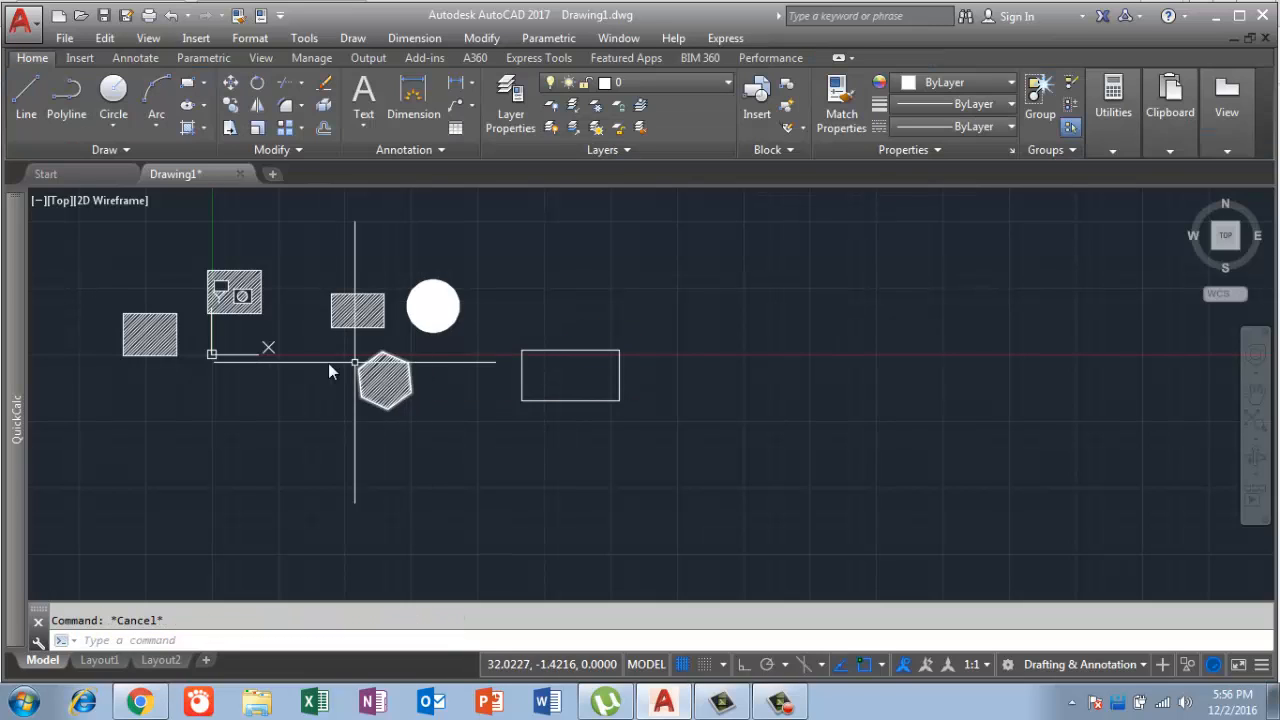
# Fill the new rectangle with the blue and magenta GR_SPHER gradient using the Gradient command.
pyautogui.click(203, 128)
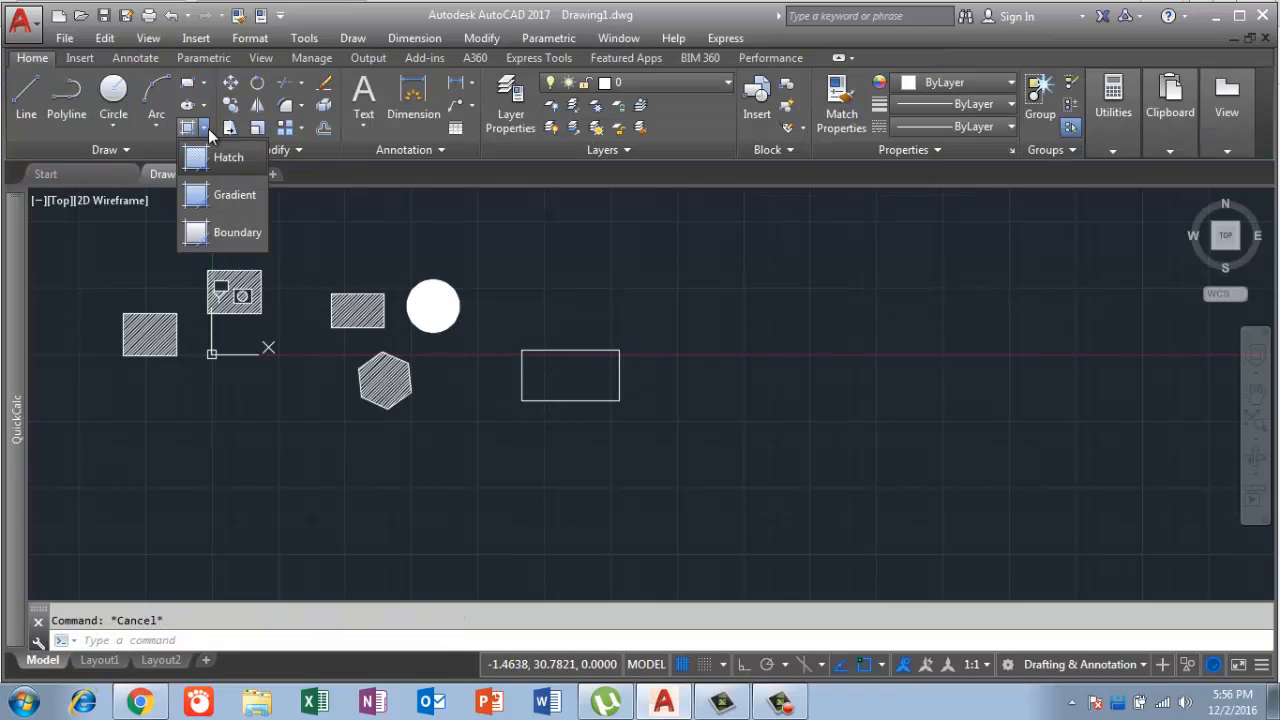
pyautogui.click(222, 199)
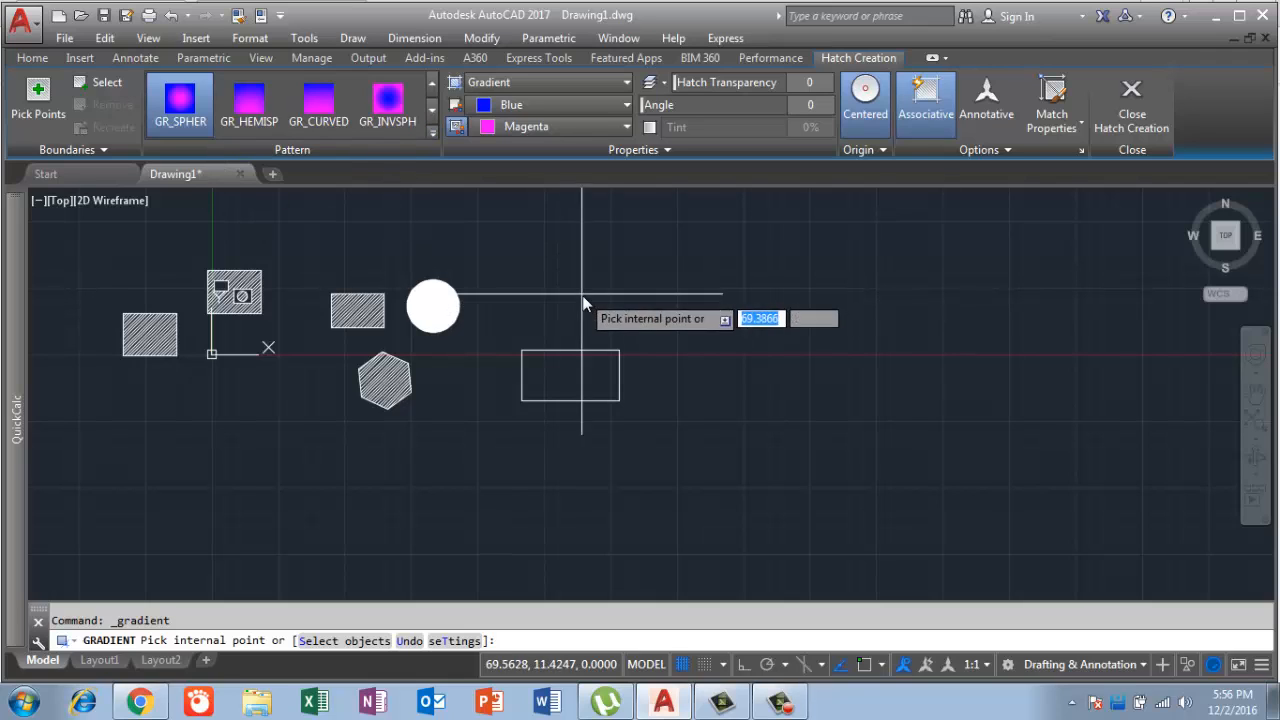
pyautogui.click(576, 393)
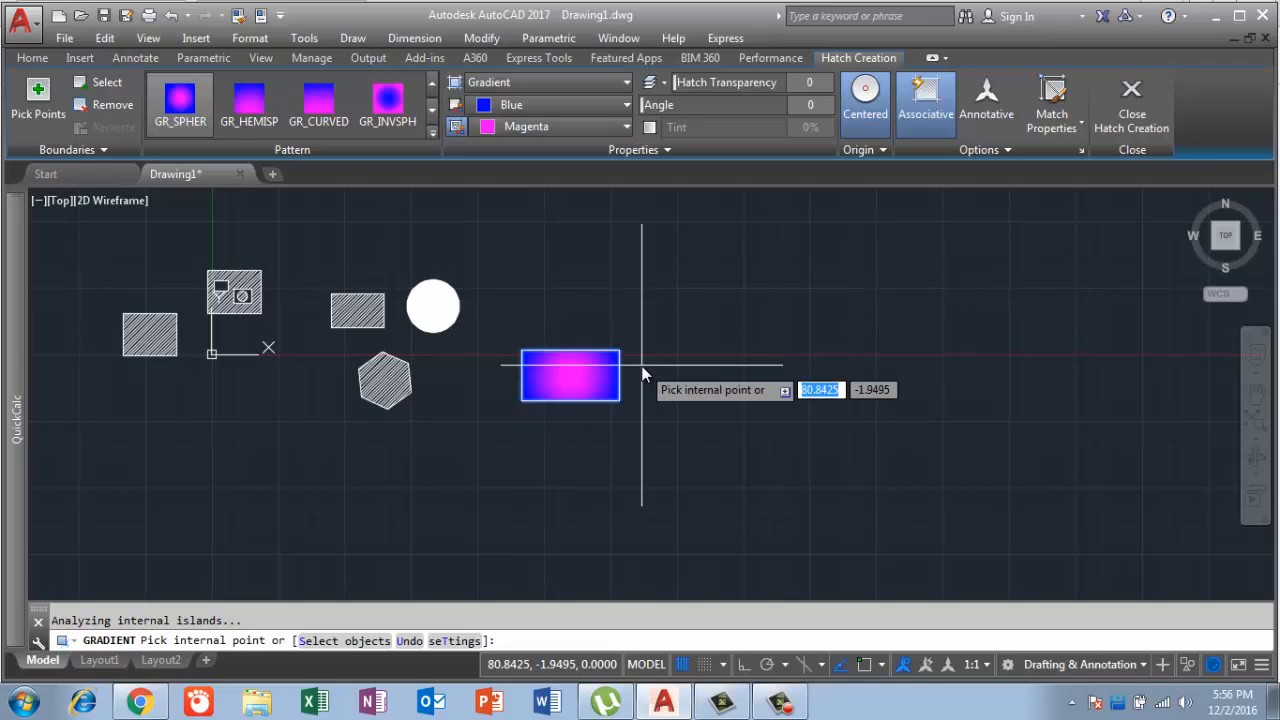
pyautogui.press('Return')
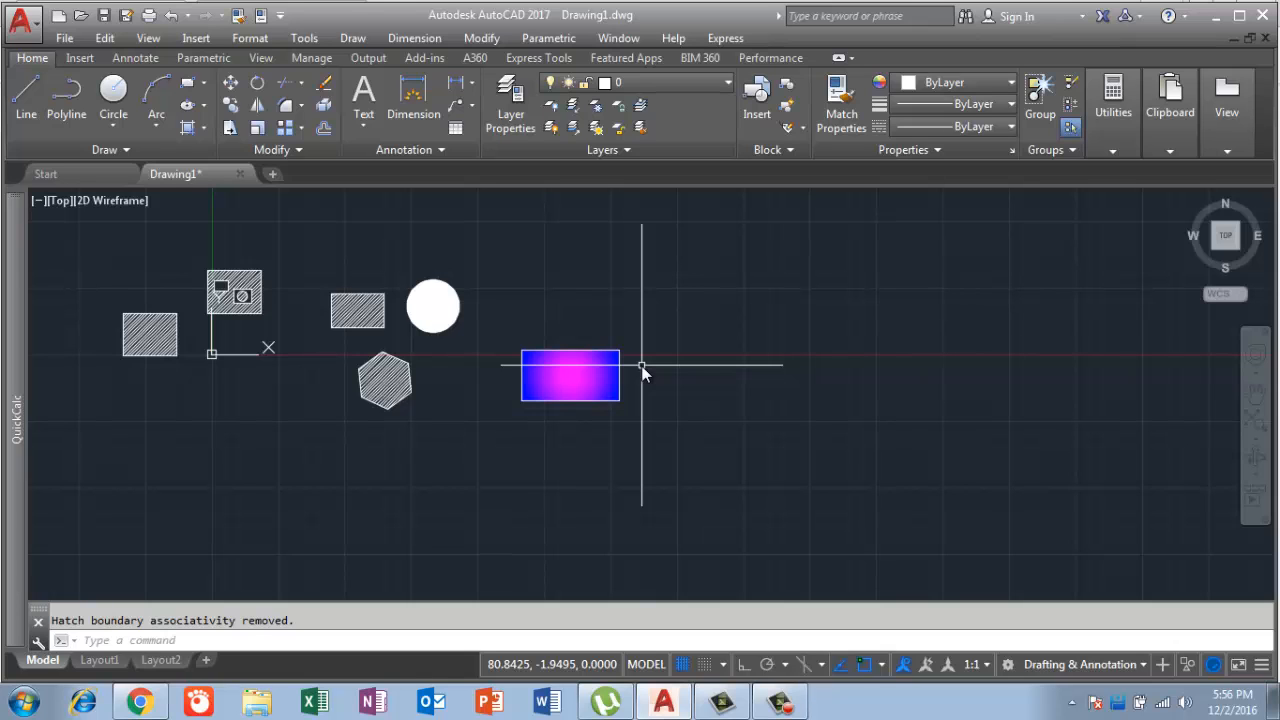
# Edit the rectangle's gradient fill to One color in blue, keeping the spherical pattern.
pyautogui.scroll(4, 642, 372)
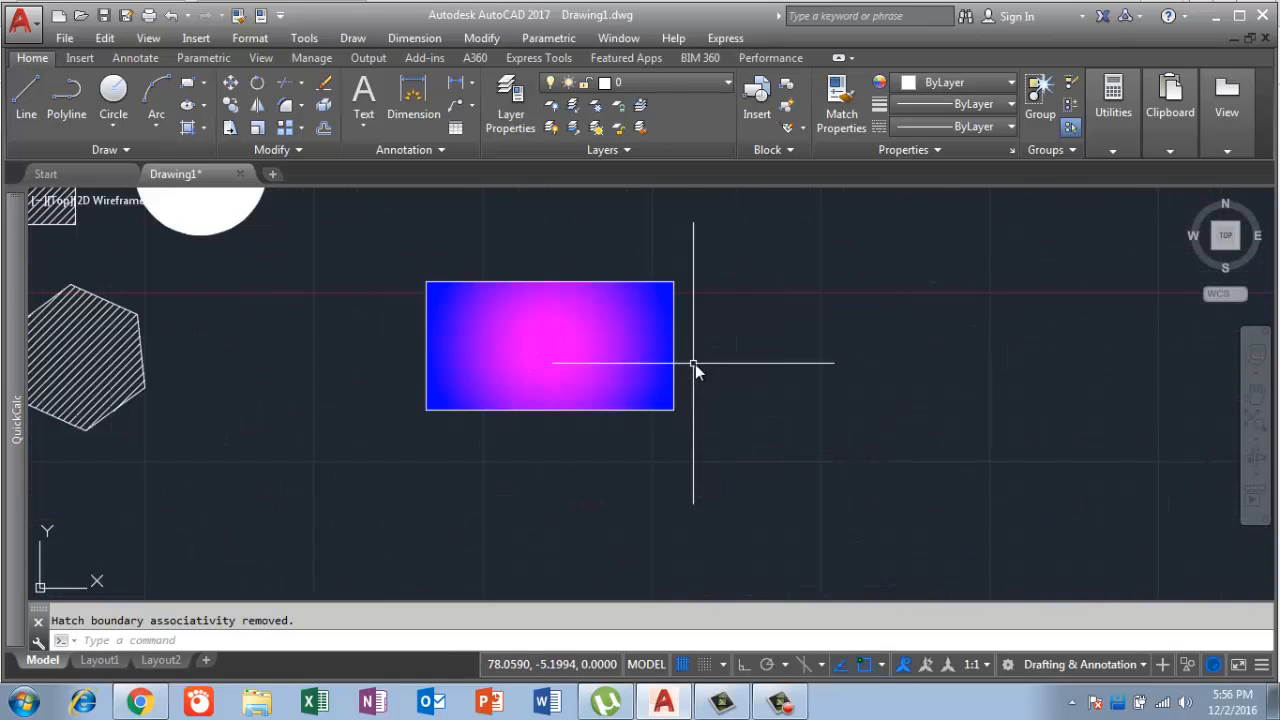
pyautogui.click(601, 333)
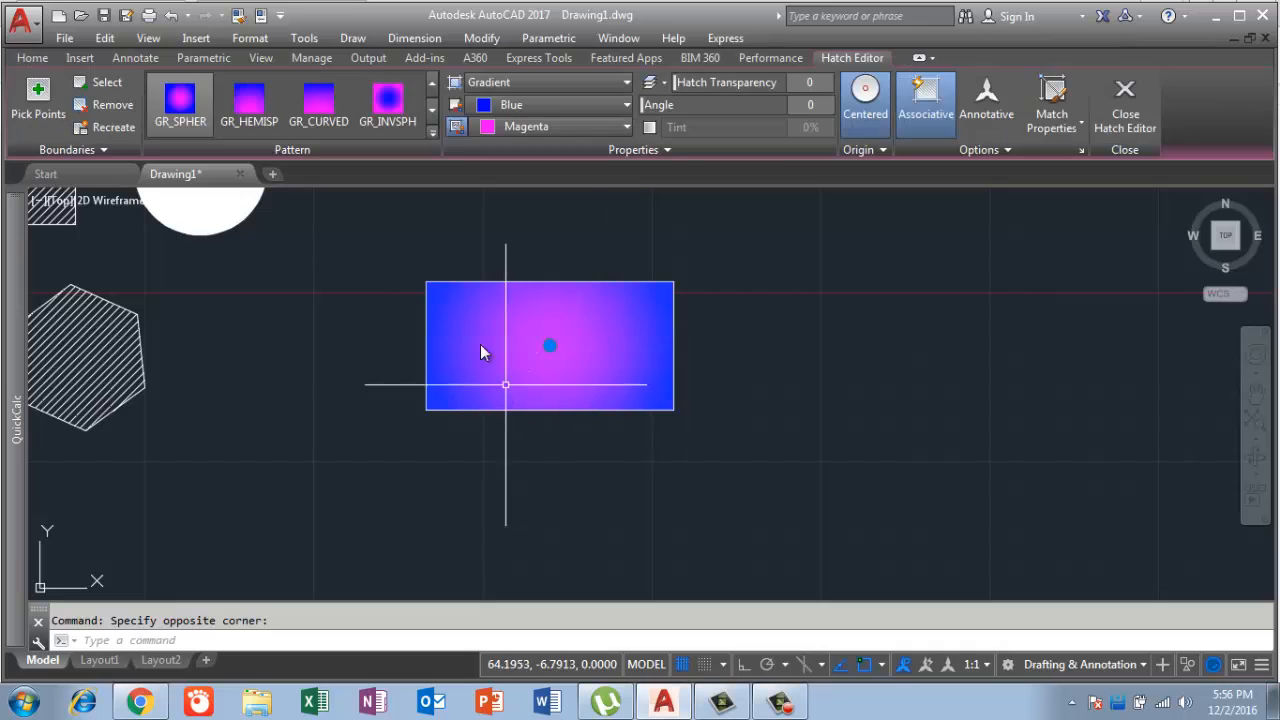
pyautogui.click(1080, 150)
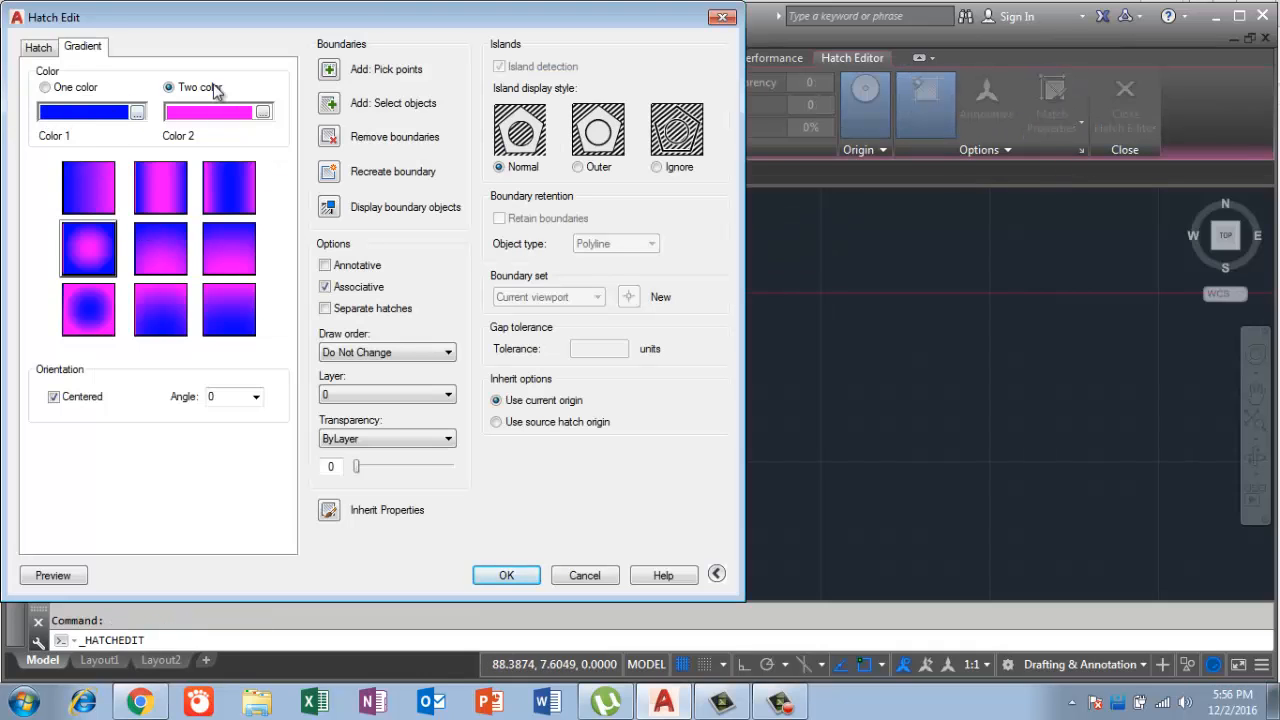
pyautogui.click(45, 88)
pyautogui.click(92, 183)
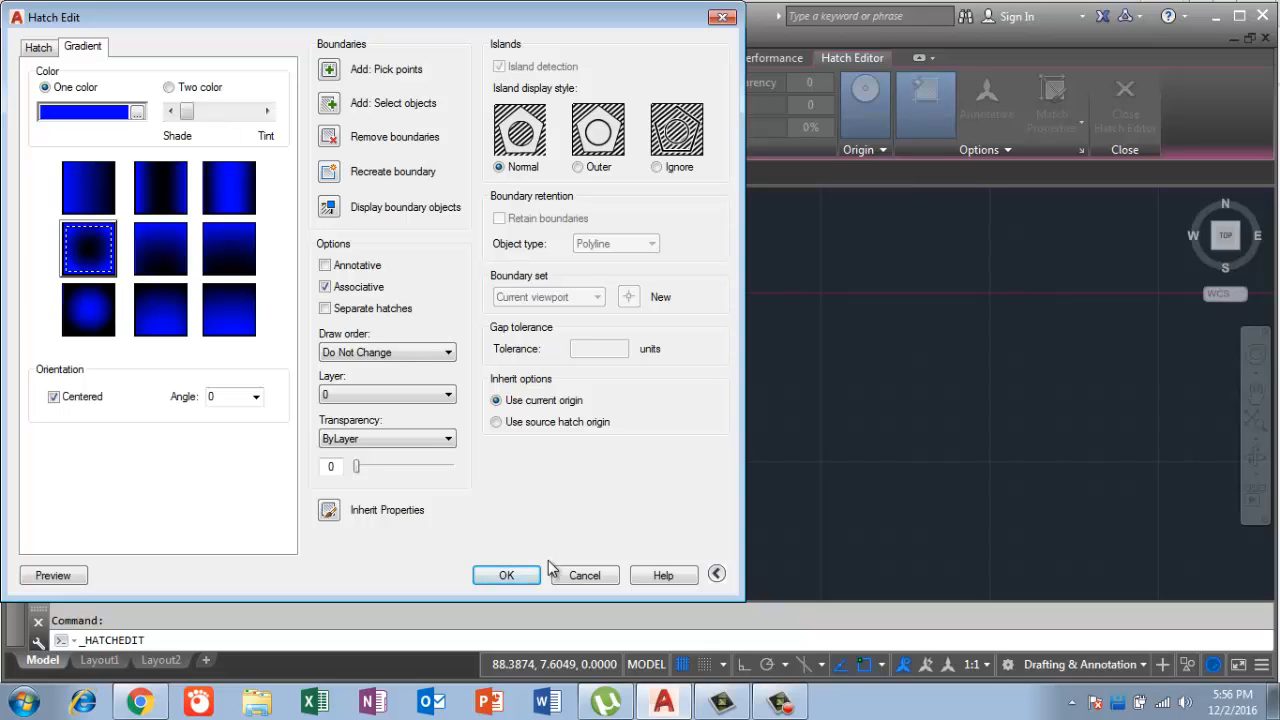
pyautogui.click(508, 574)
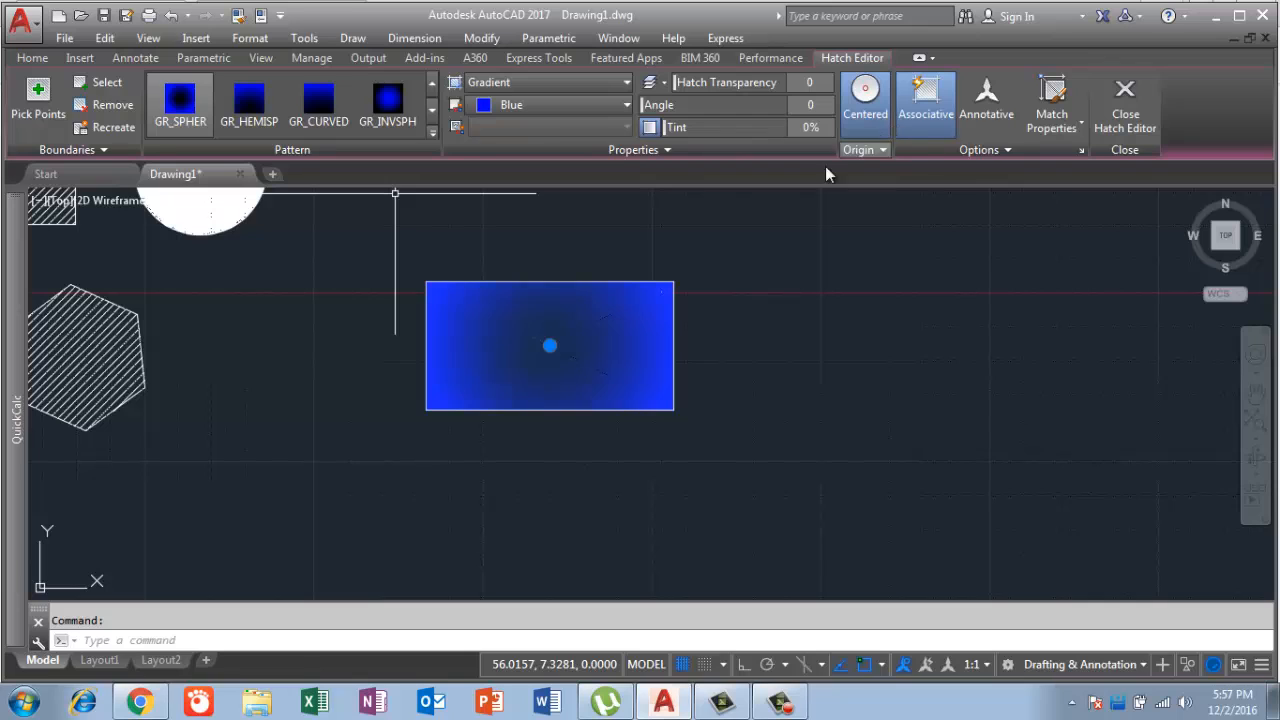
# Reopen the gradient's Hatch Edit settings, switch it to Two color, and preview the fill on the rectangle.
pyautogui.click(1081, 150)
pyautogui.click(168, 87)
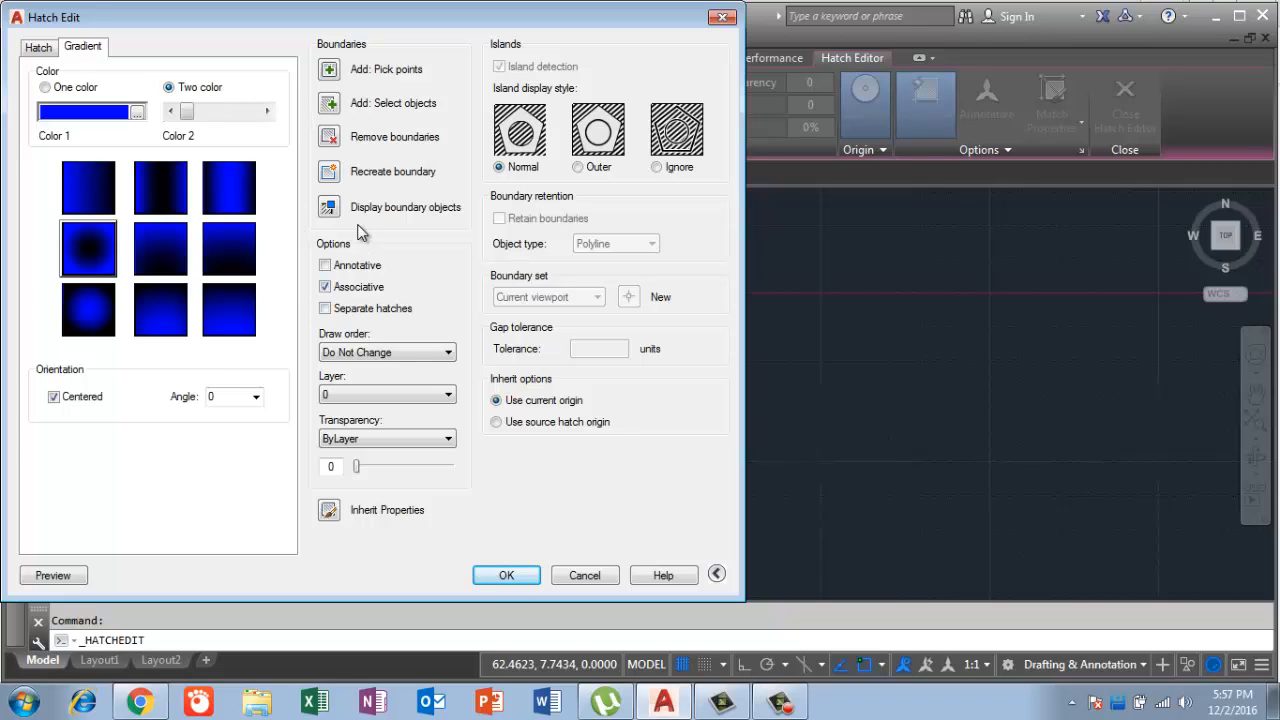
pyautogui.click(53, 577)
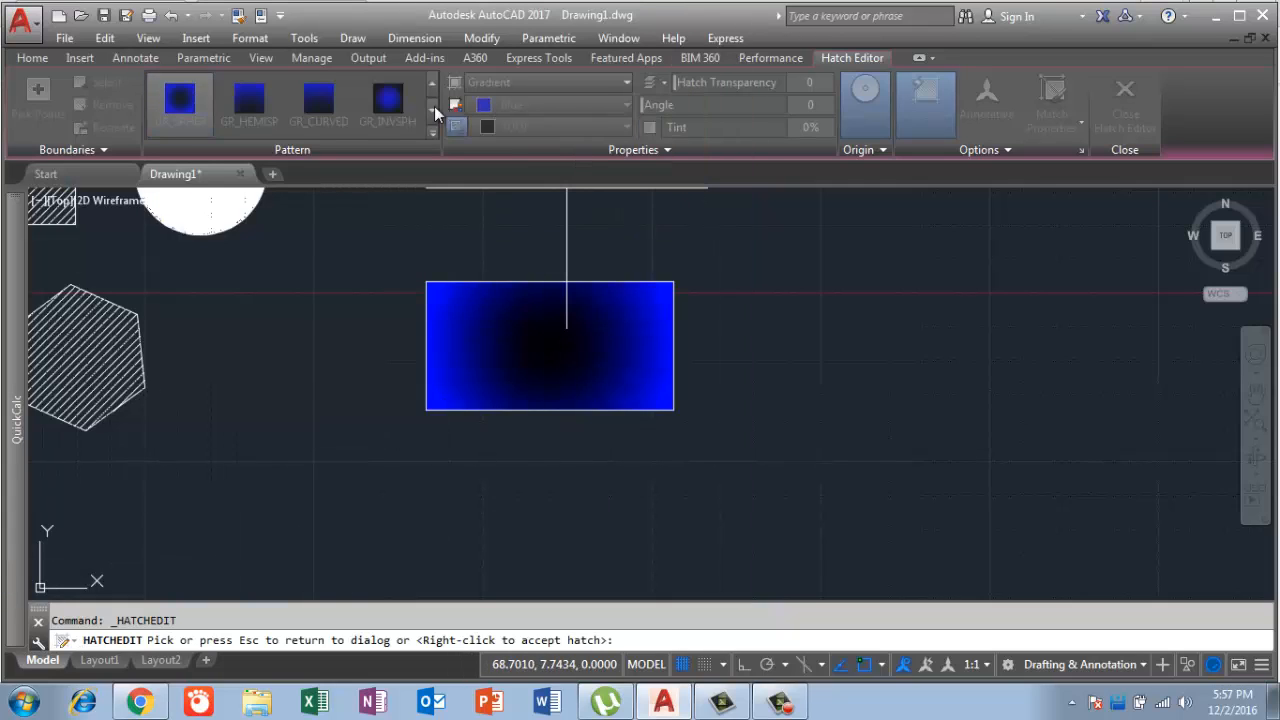
pyautogui.click(699, 382)
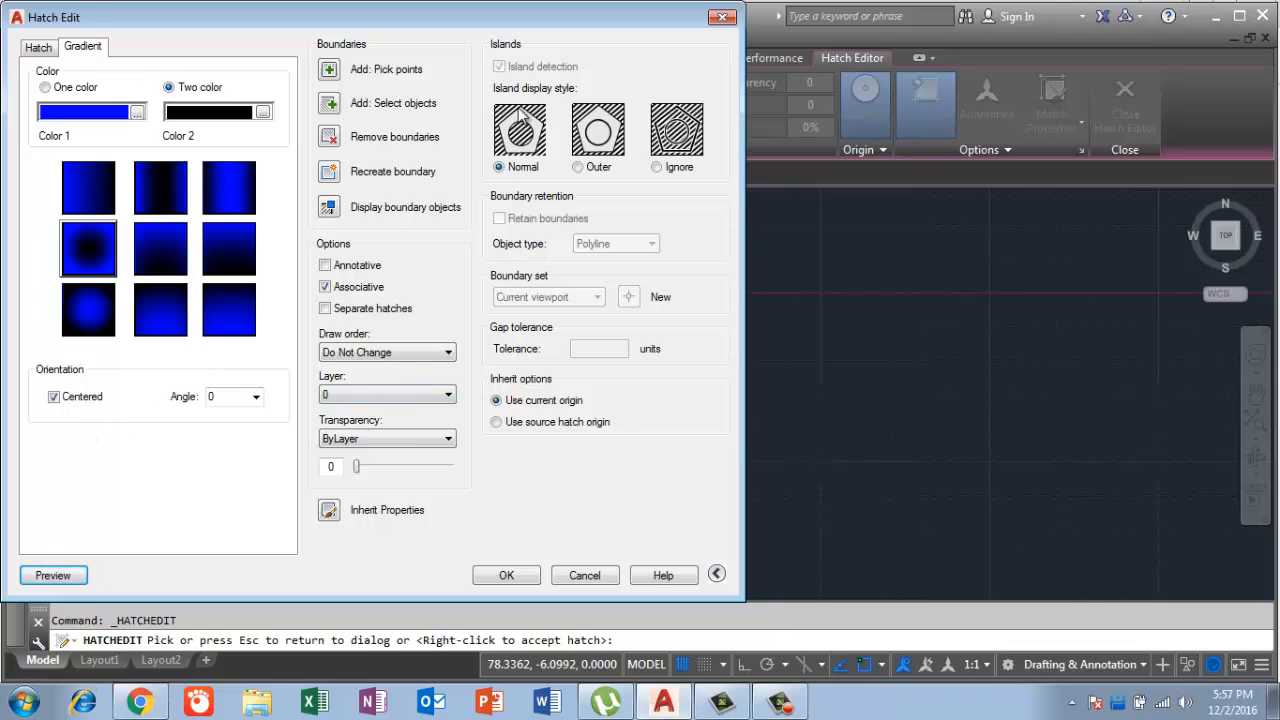
pyautogui.click(779, 702)
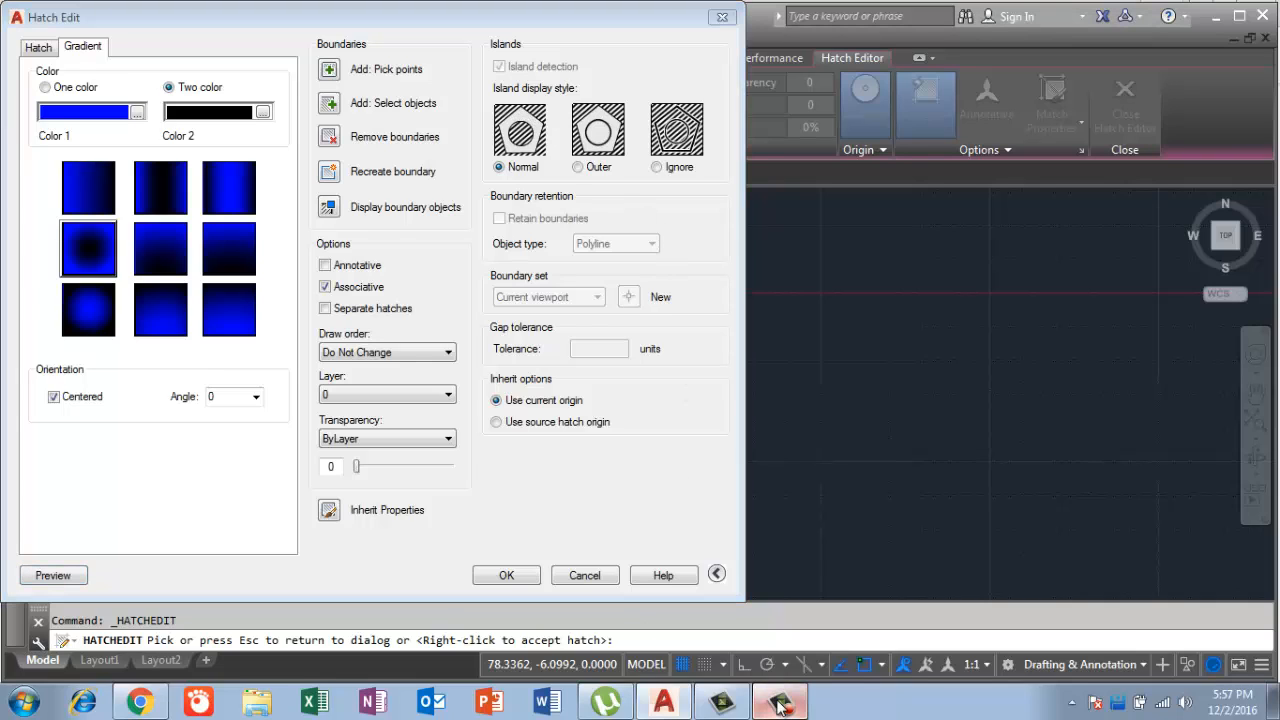
pyautogui.click(1191, 606)
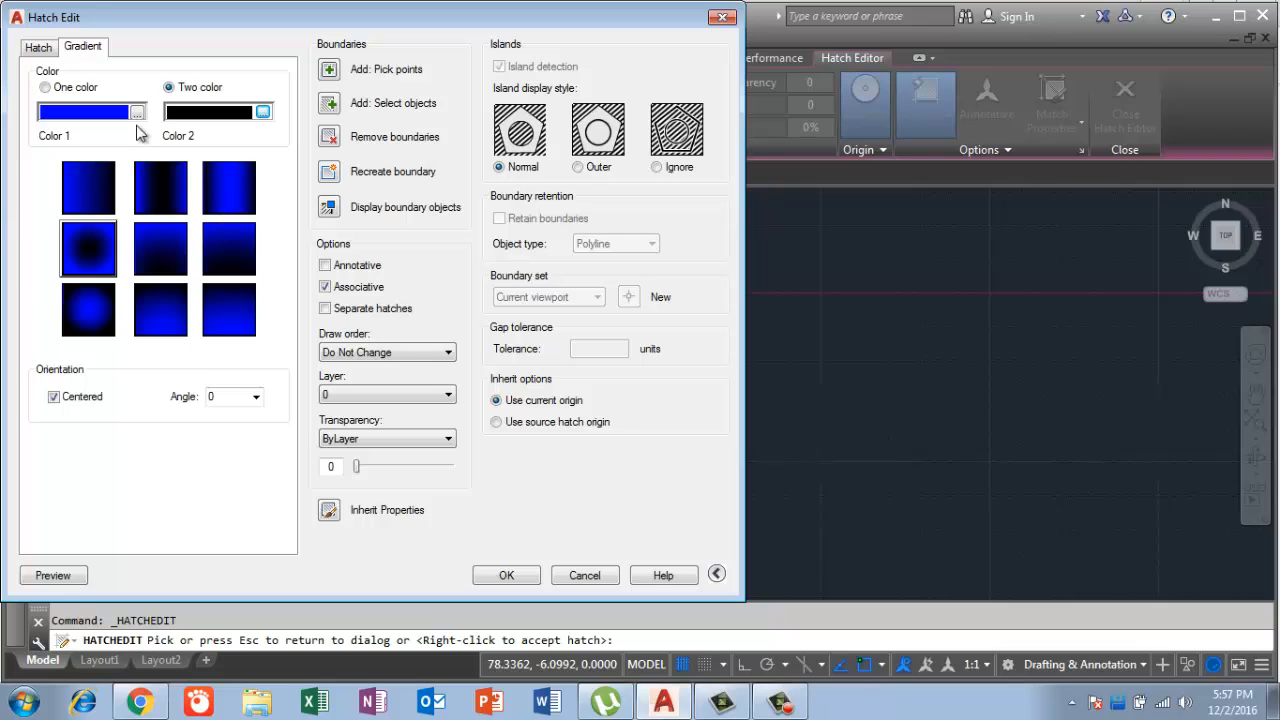
# Try the true color and color book options for the gradient's Color 2, and set it to index color magenta.
pyautogui.click(262, 113)
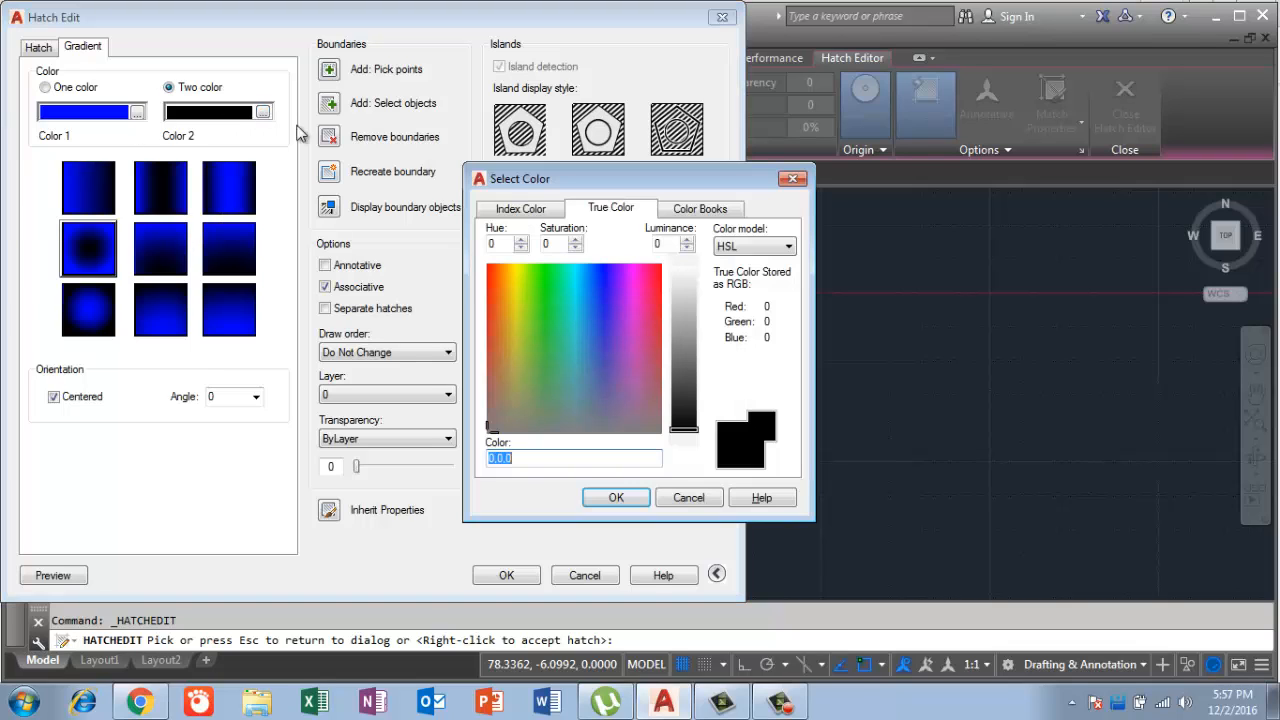
pyautogui.click(546, 294)
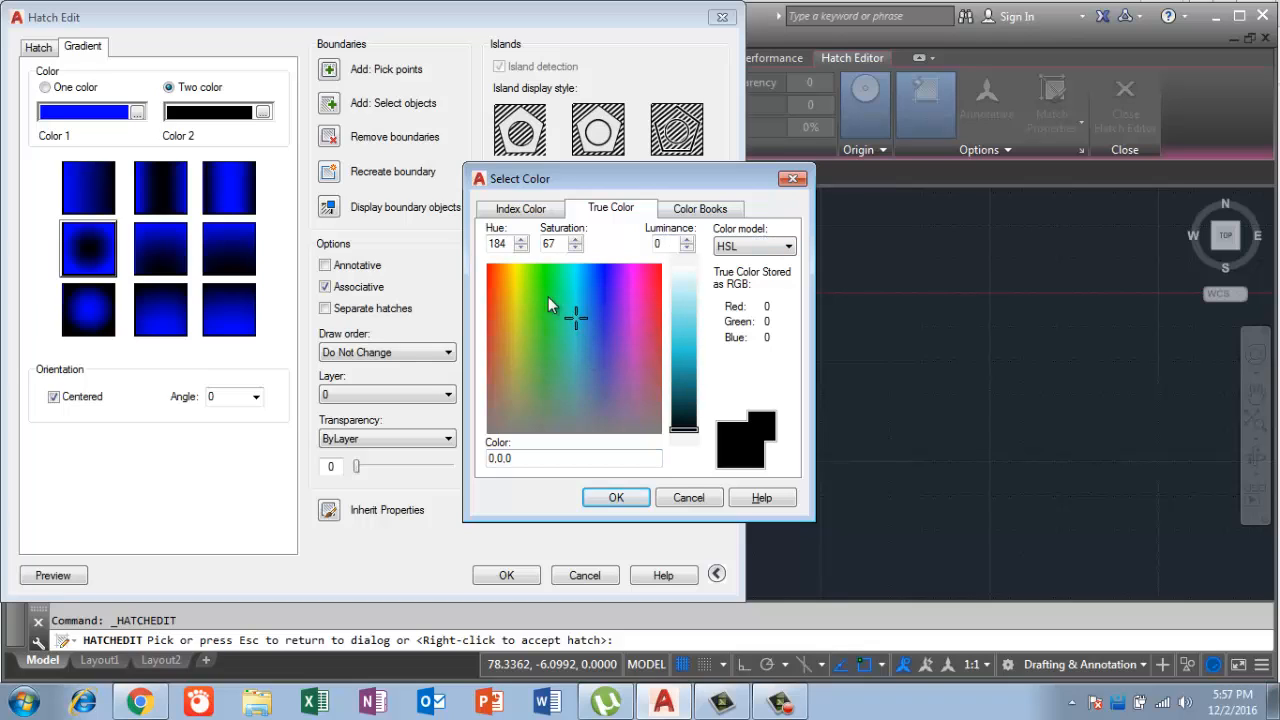
pyautogui.click(515, 312)
pyautogui.click(513, 352)
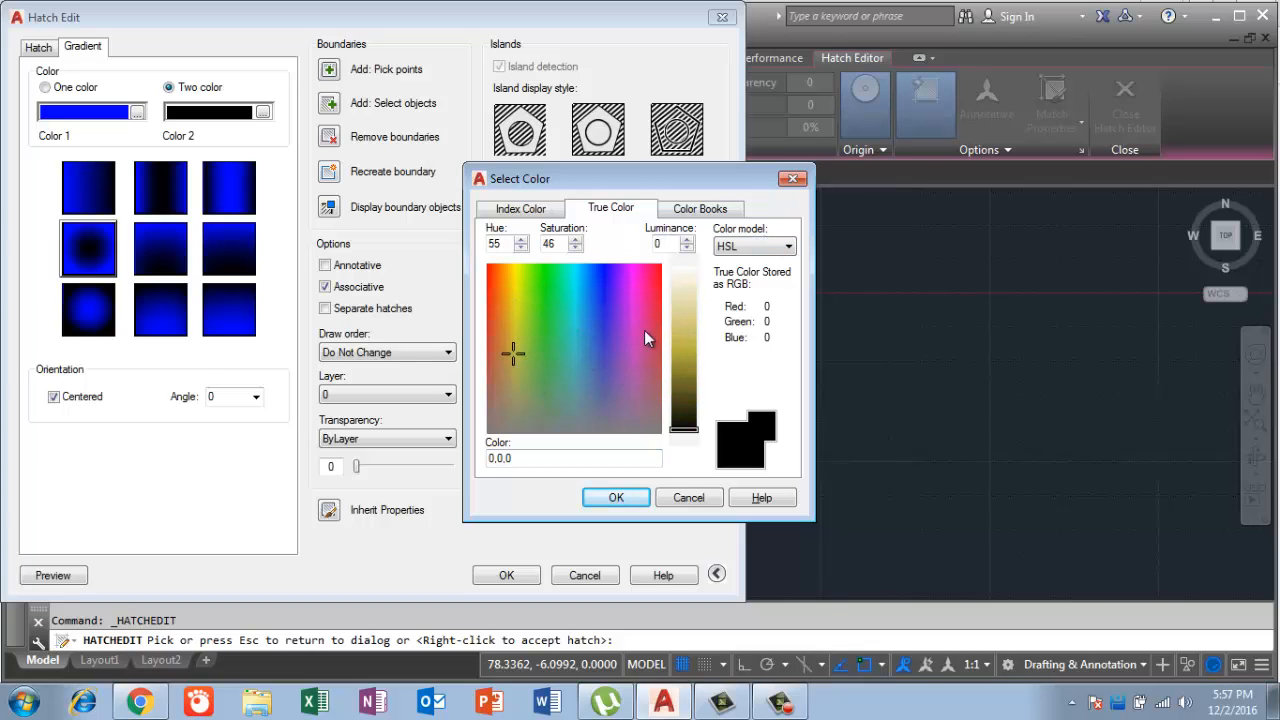
pyautogui.click(788, 246)
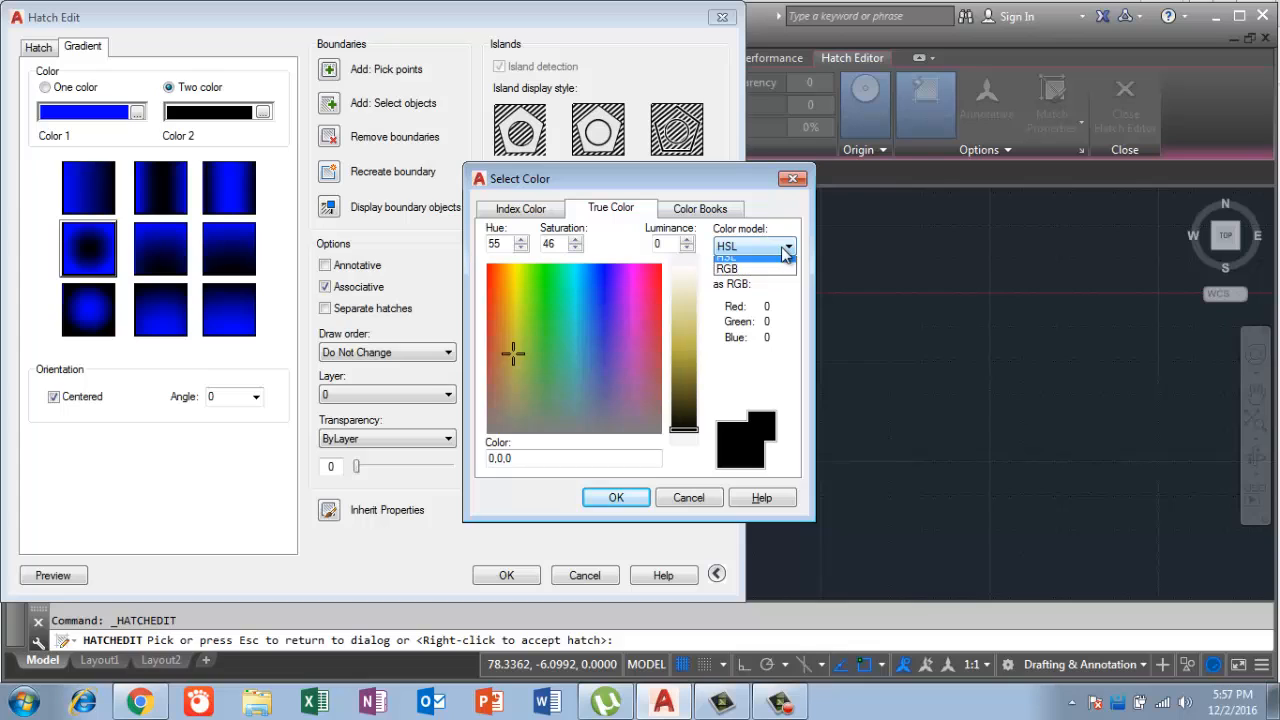
pyautogui.click(752, 259)
pyautogui.click(700, 209)
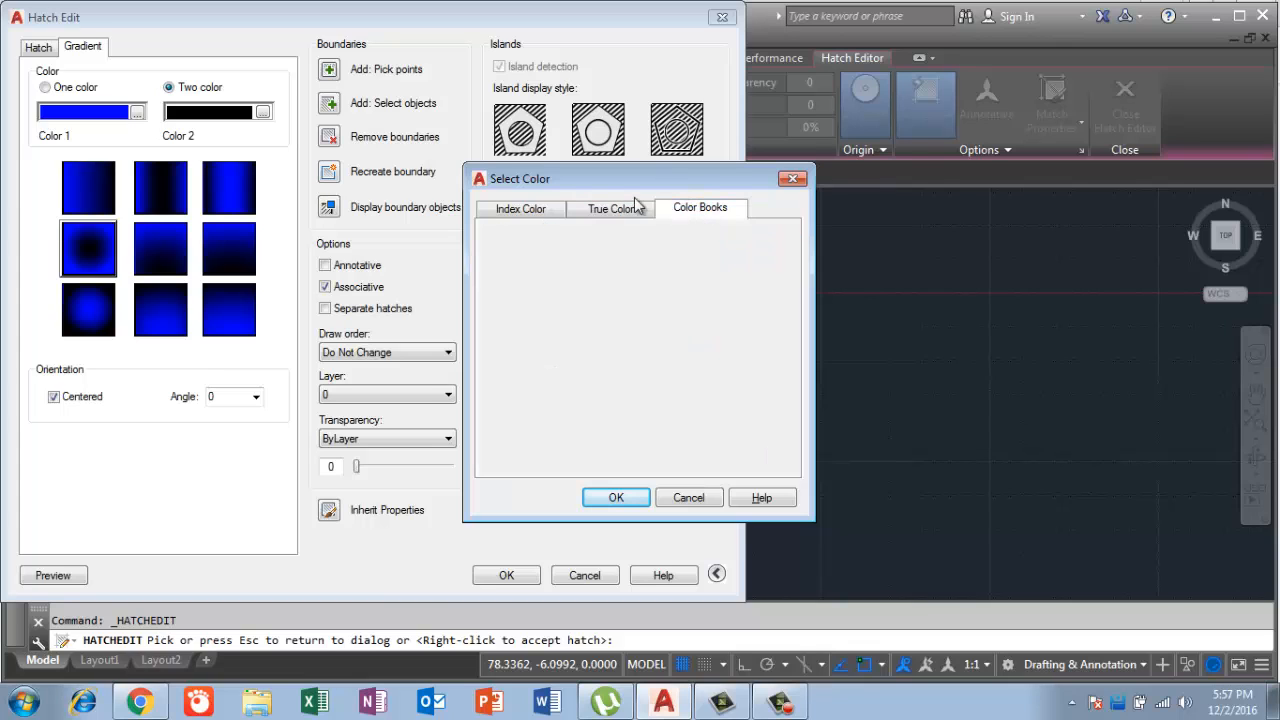
pyautogui.click(605, 208)
pyautogui.click(521, 209)
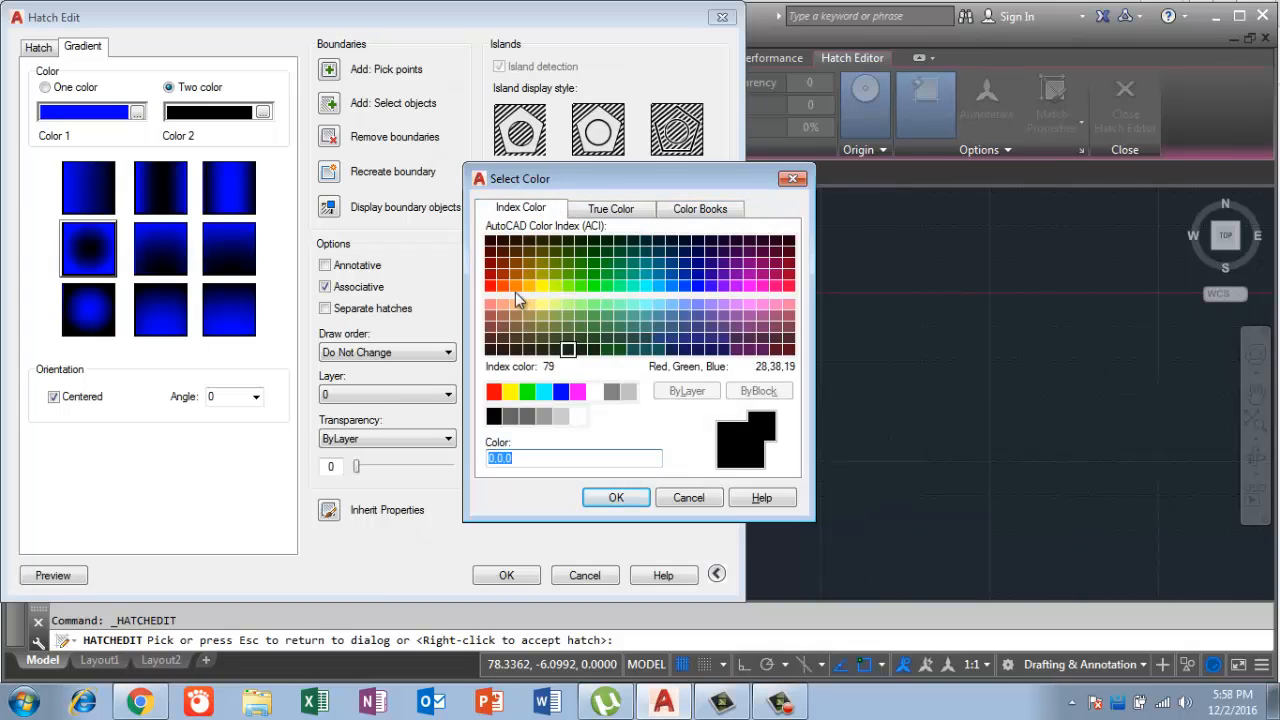
pyautogui.click(578, 391)
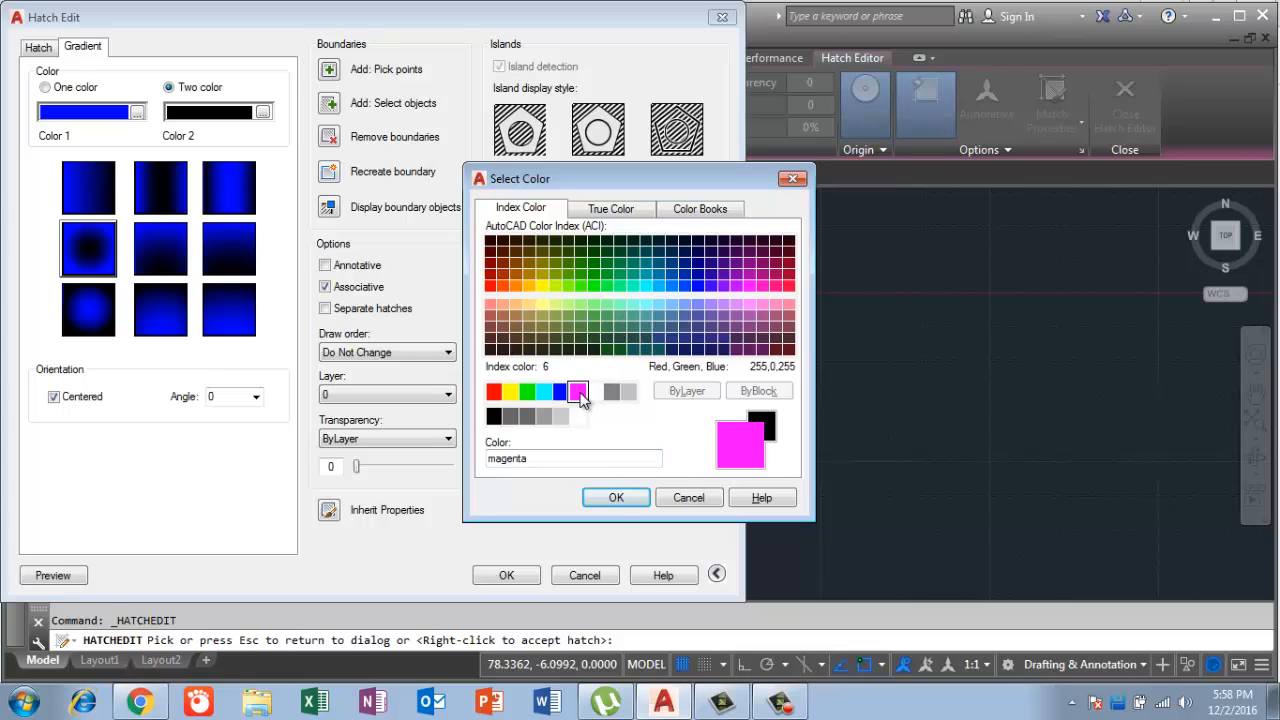
pyautogui.click(616, 498)
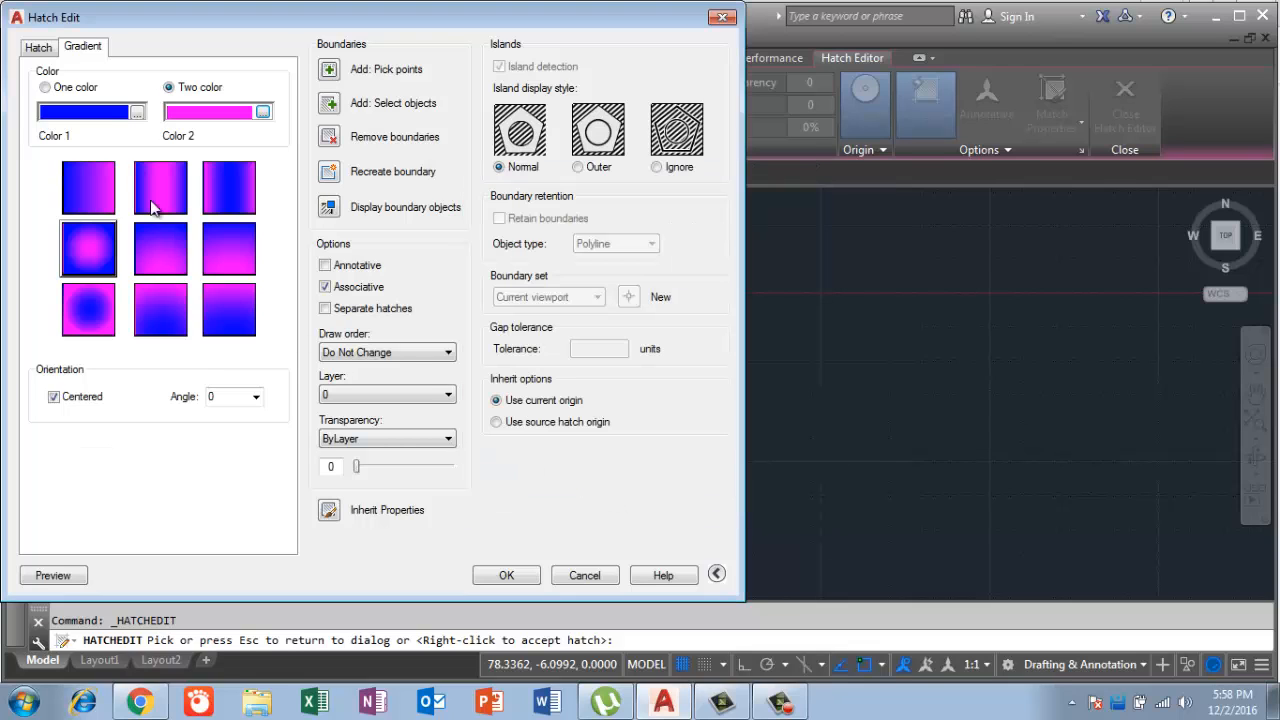
# Set the gradient's Color 1 to index color 14 and apply the edited gradient to the rectangle.
pyautogui.click(137, 113)
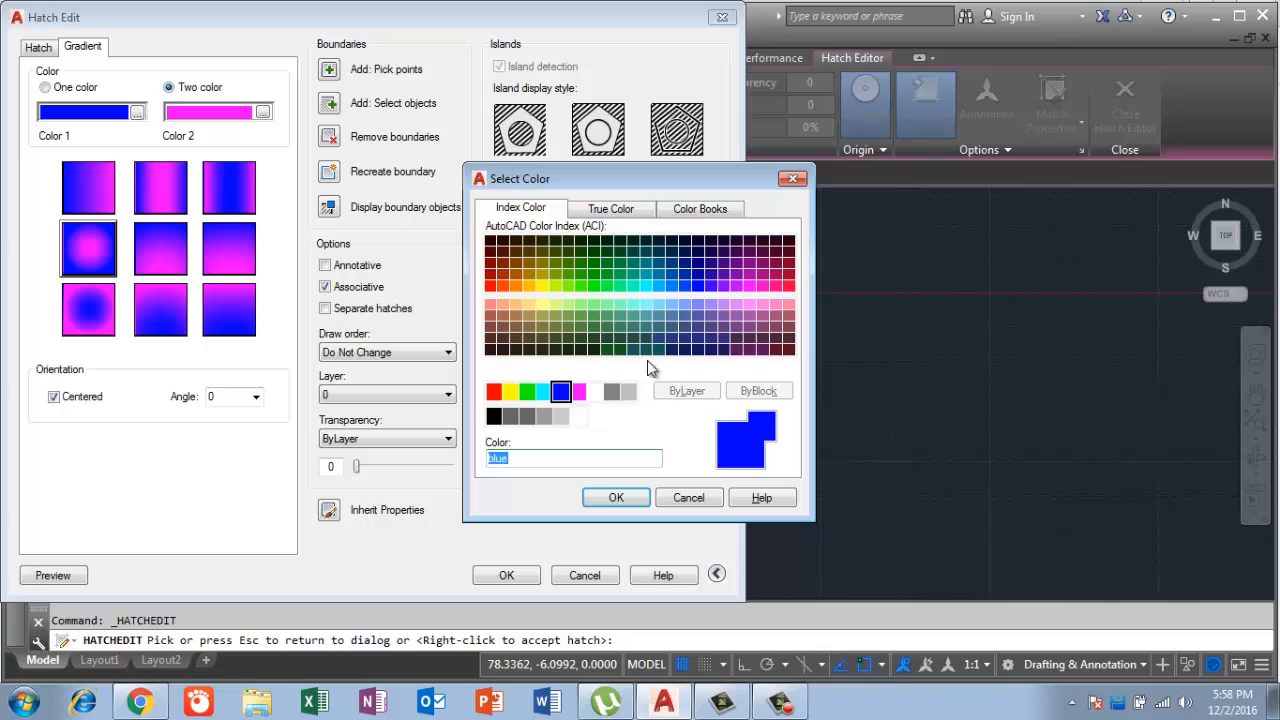
pyautogui.click(490, 263)
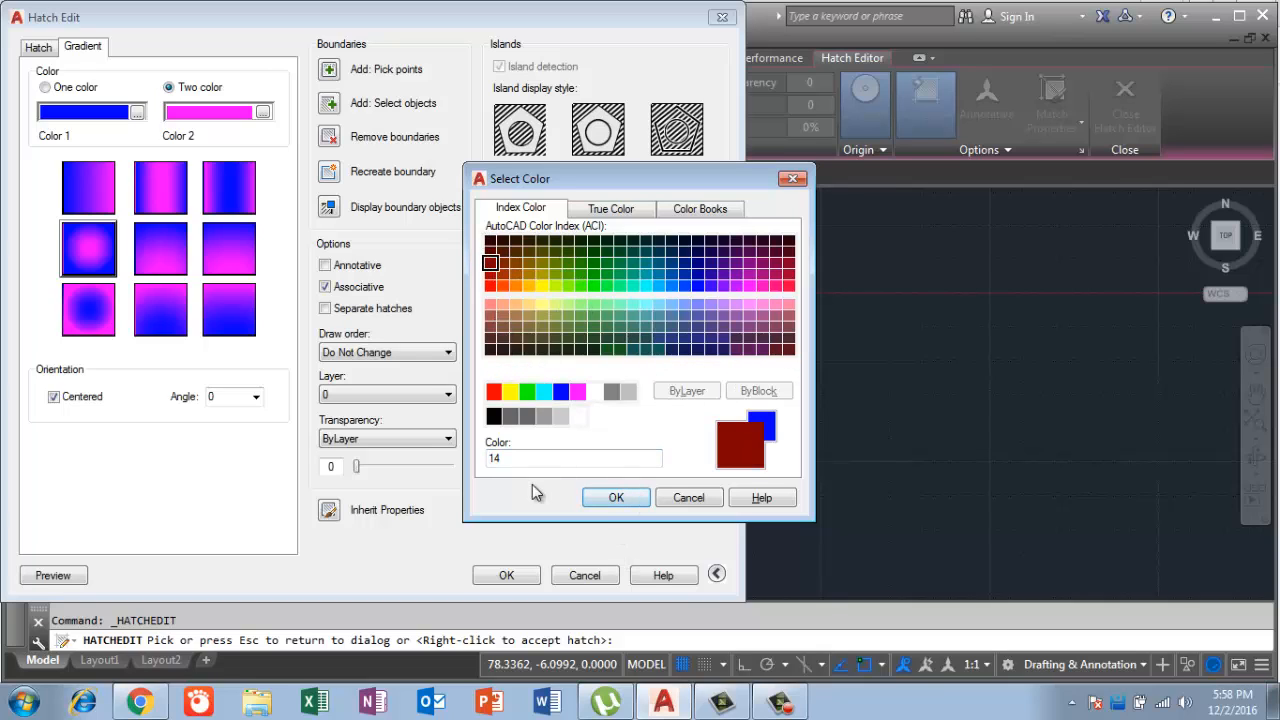
pyautogui.click(616, 498)
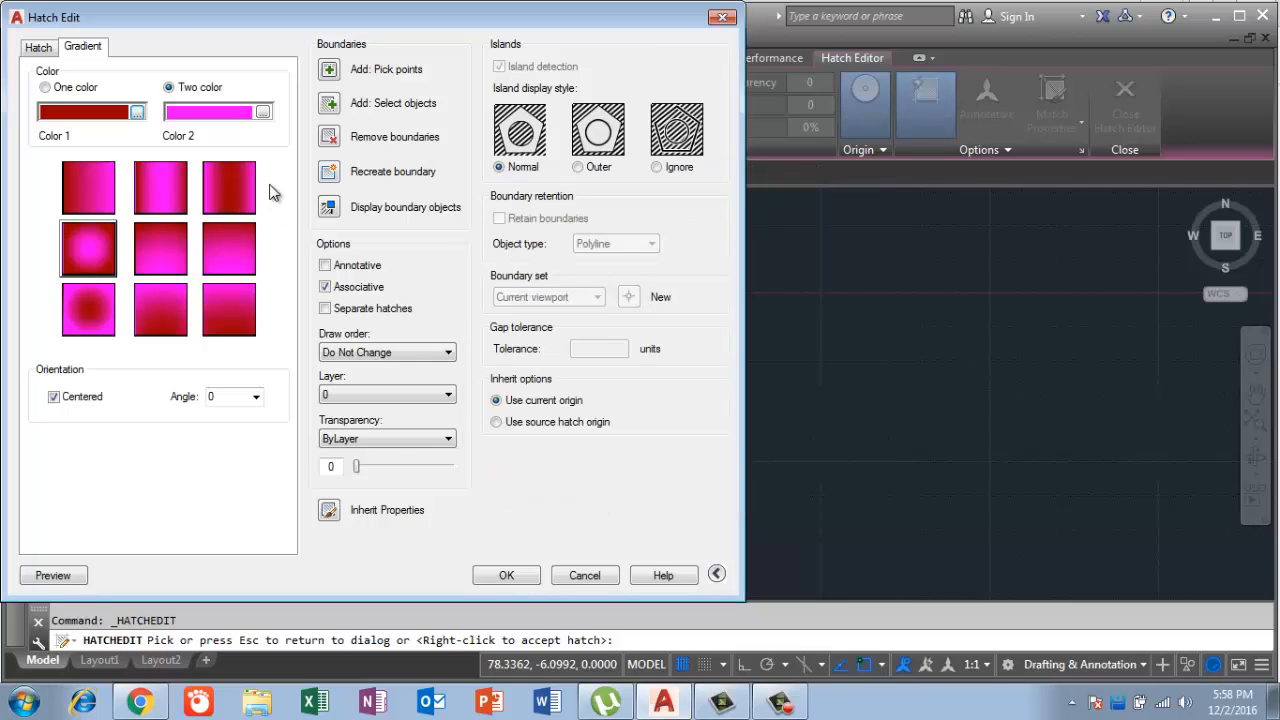
pyautogui.click(508, 577)
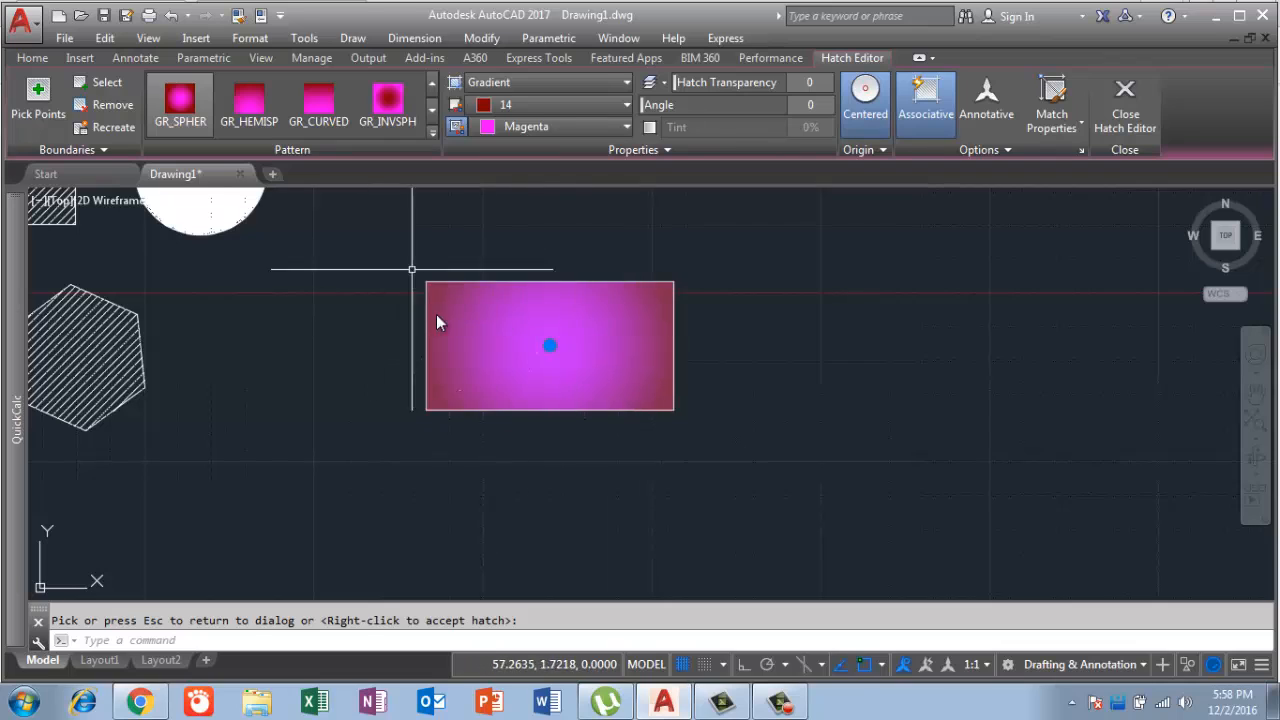
# Draw the first three sides of a tilted four-sided polyline above the hatched shapes, starting at about (45, 44).
pyautogui.scroll(-5, 484, 334)
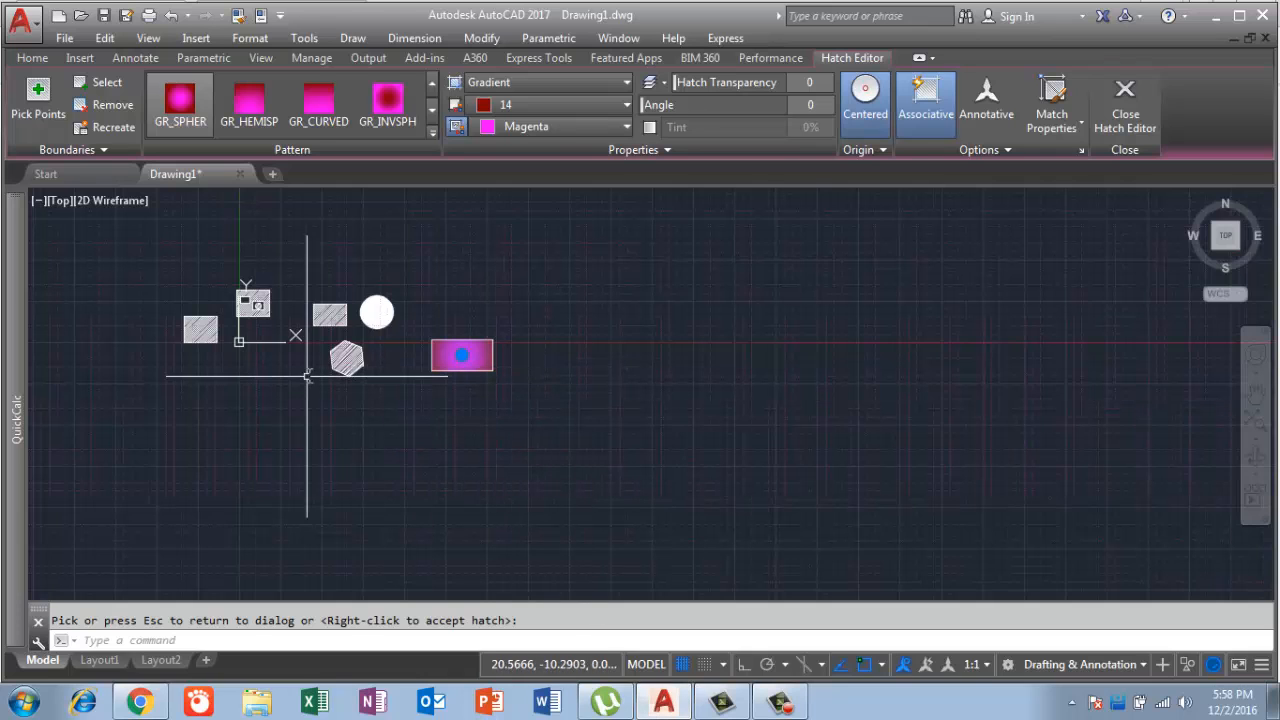
pyautogui.moveTo(336, 370); pyautogui.dragTo(395, 520, button='middle')
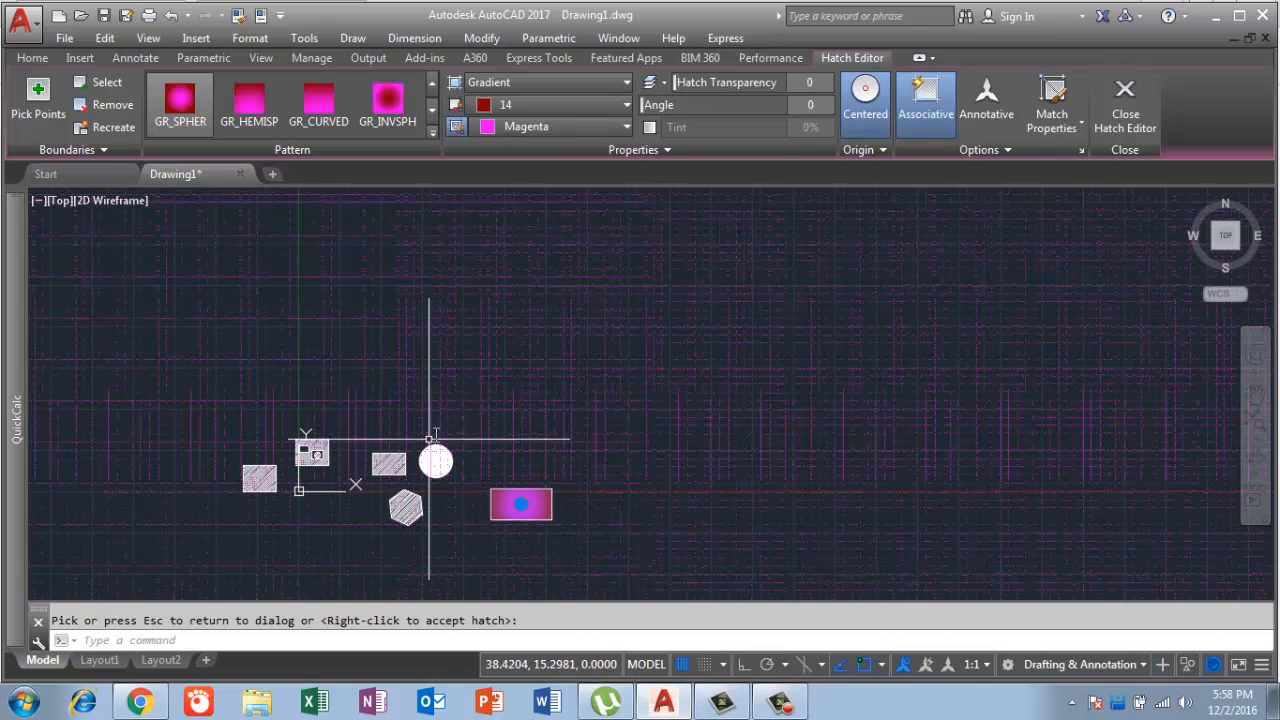
pyautogui.write('pl')
pyautogui.press('Return')
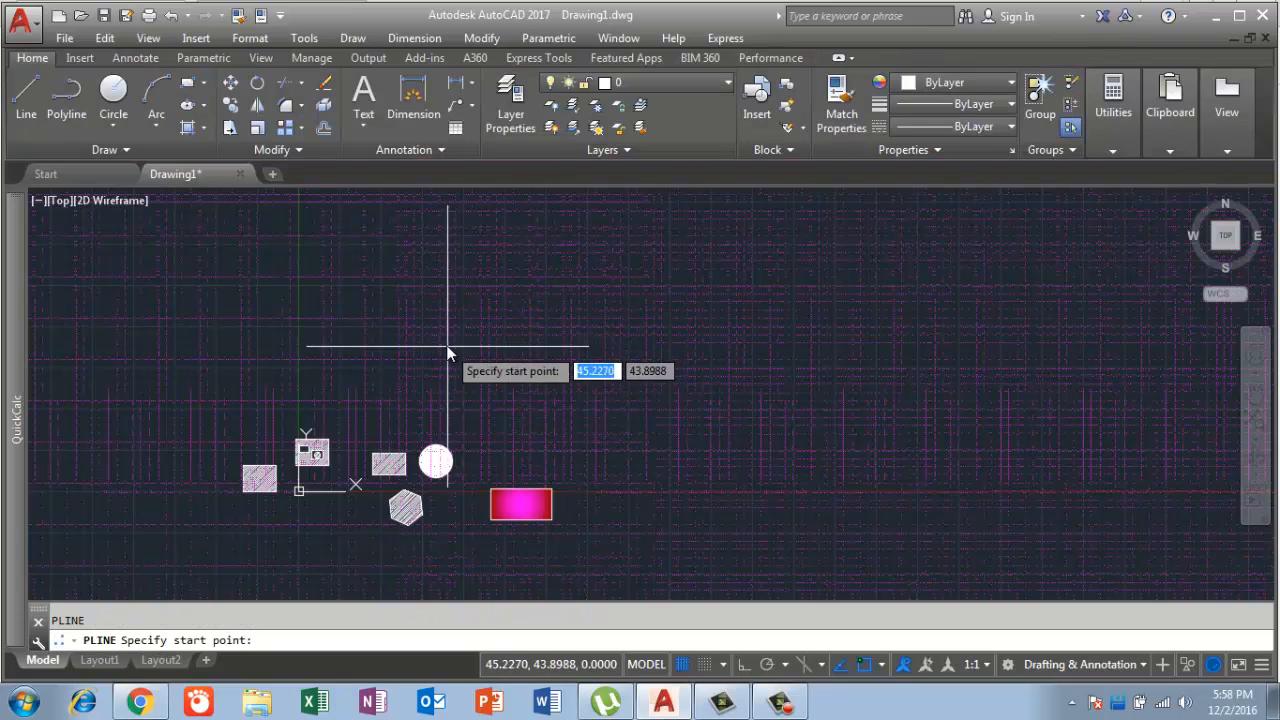
pyautogui.click(447, 343)
pyautogui.click(484, 258)
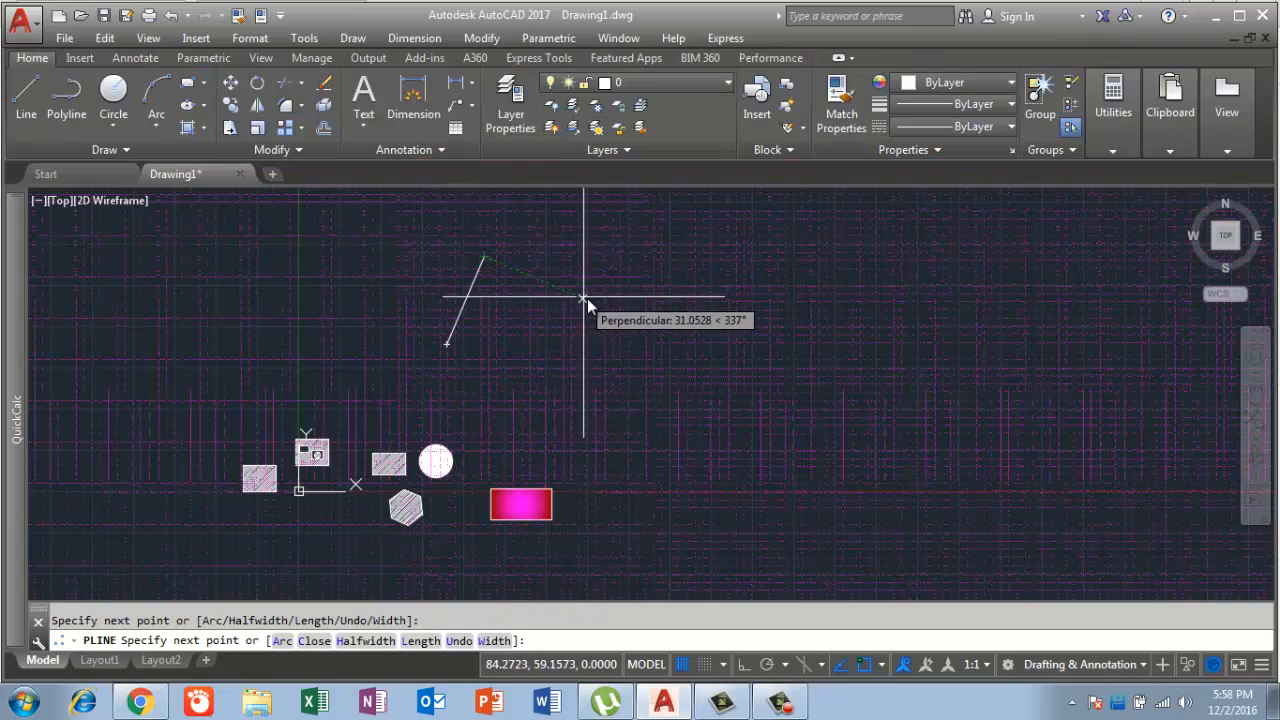
pyautogui.click(598, 303)
pyautogui.click(540, 391)
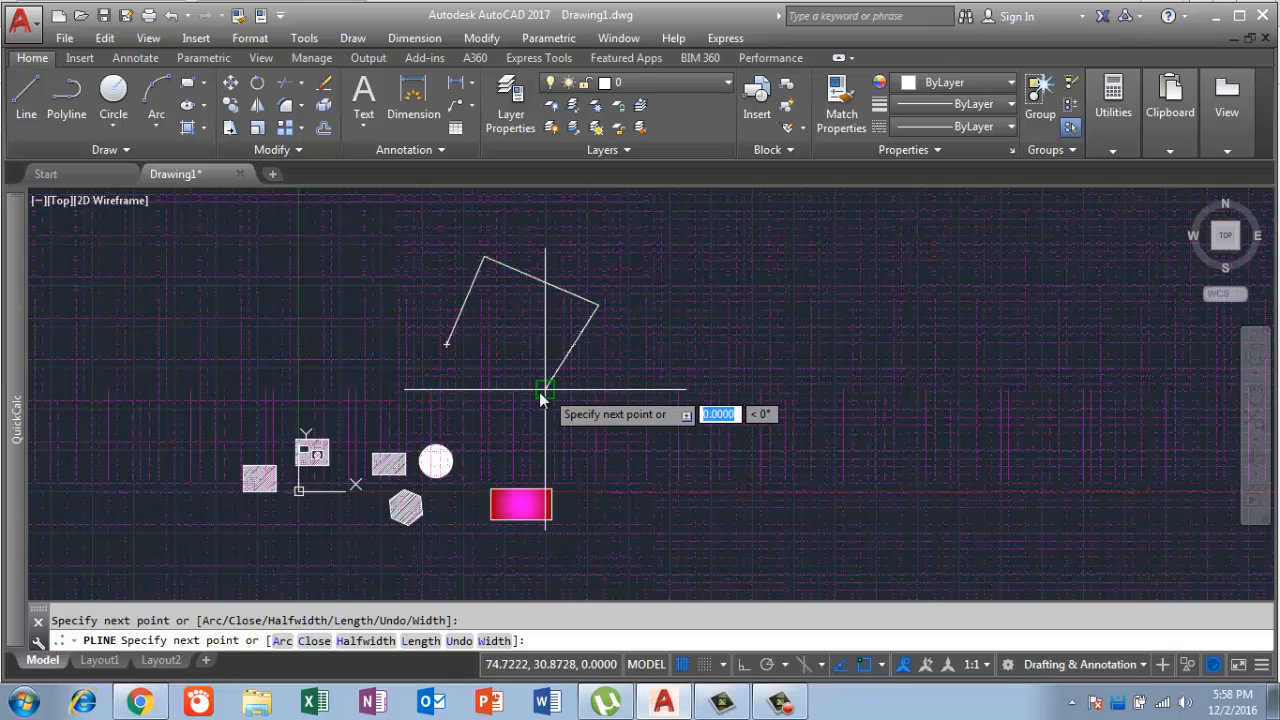
# Draw the polyline's fourth side, ending just short of the start point to leave a small gap, and finish it unclosed.
pyautogui.scroll(5, 482, 399)
pyautogui.scroll(-4, 513, 352)
pyautogui.scroll(7, 465, 333)
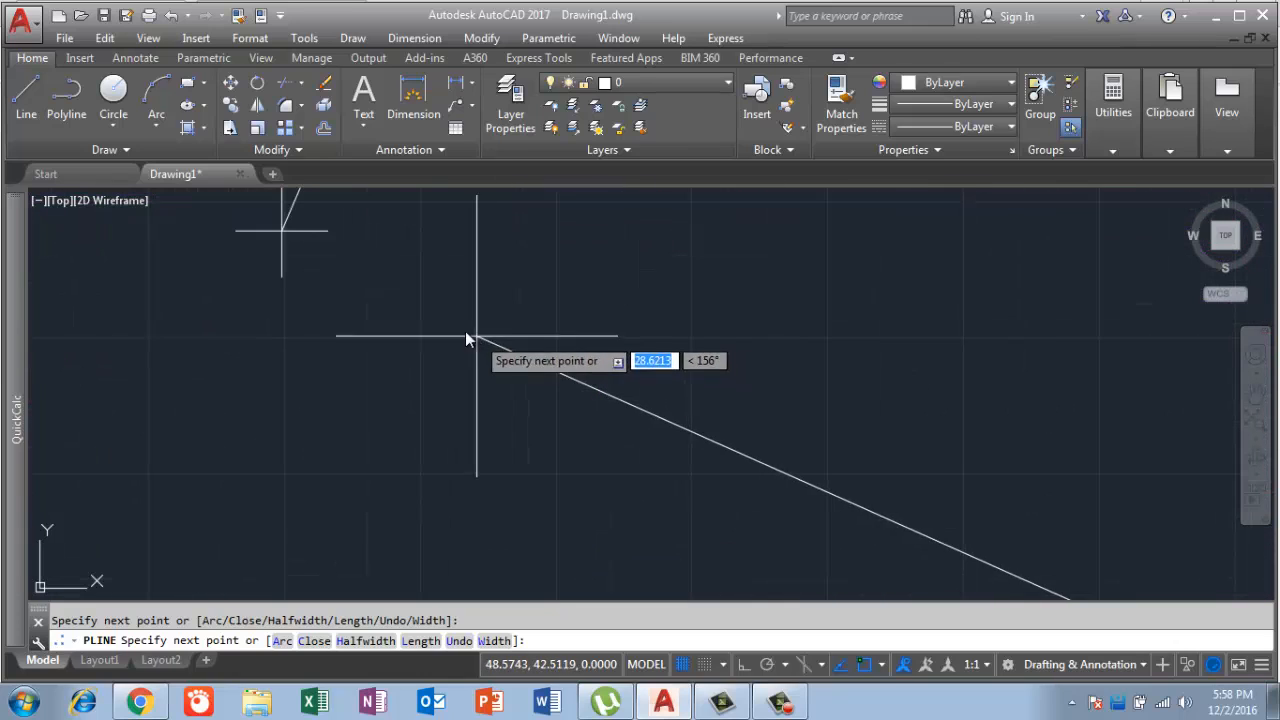
pyautogui.click(308, 258)
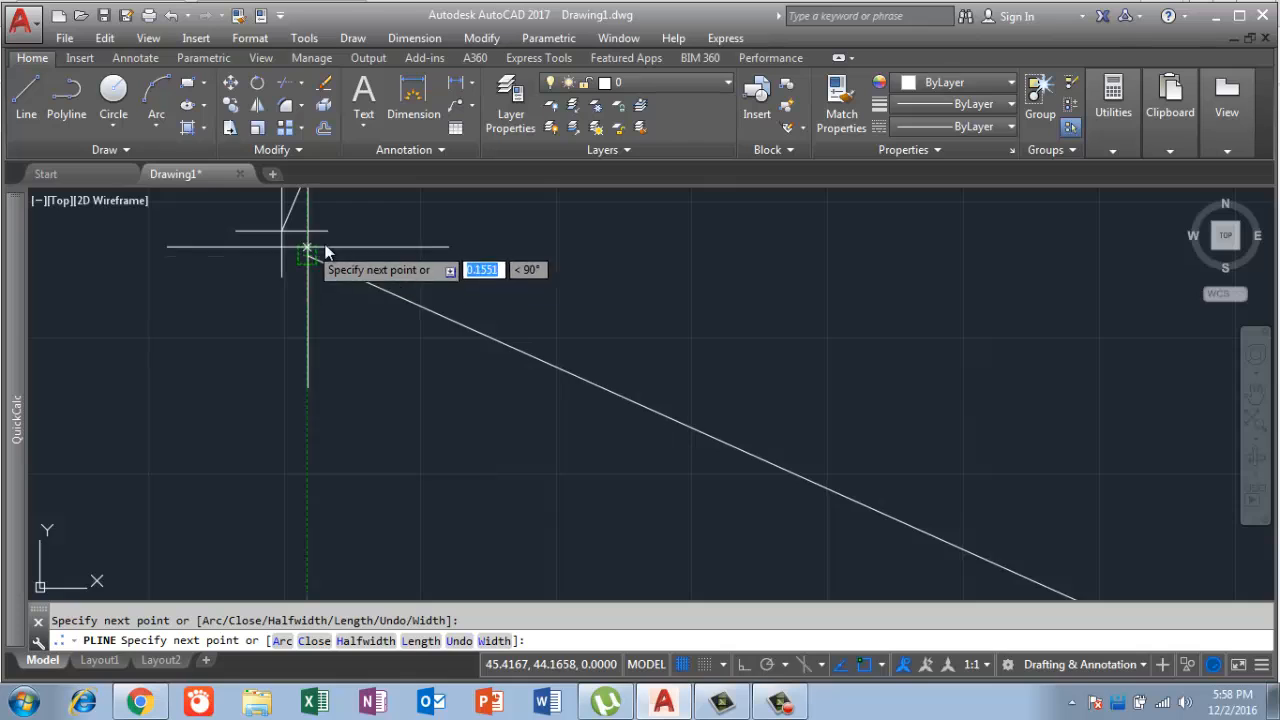
pyautogui.press('Return')
pyautogui.scroll(-7, 411, 319)
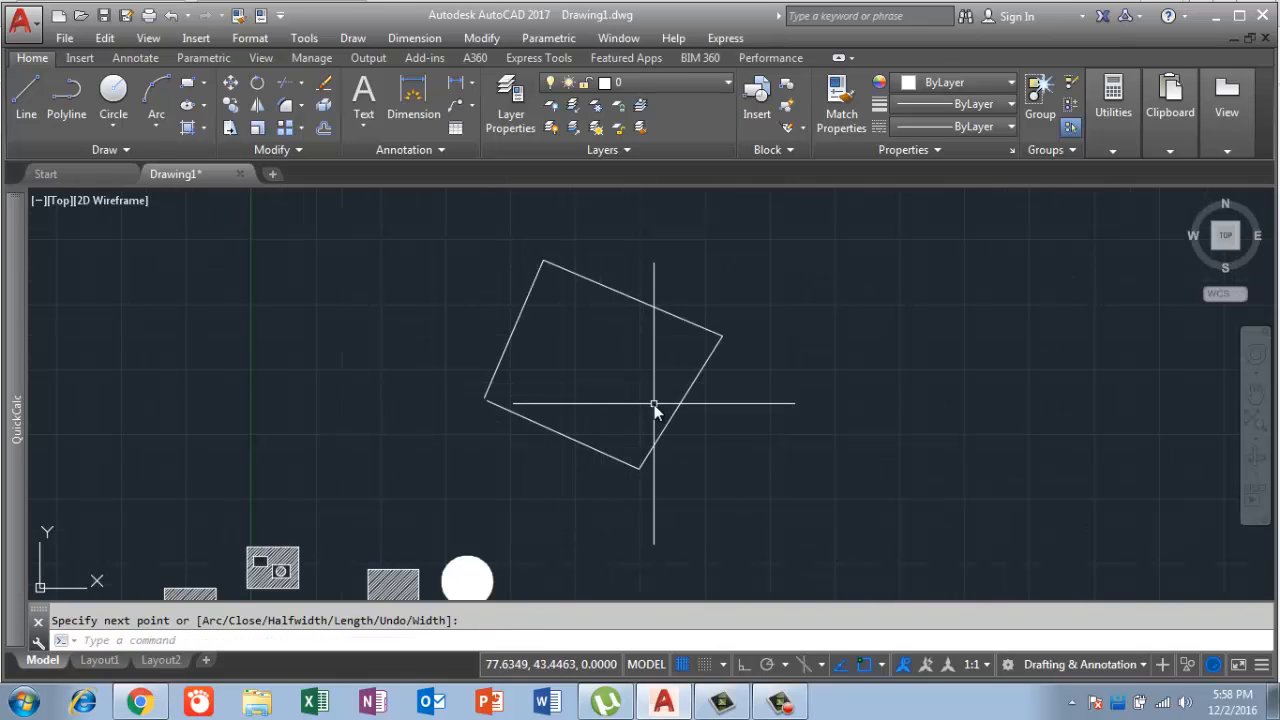
# Try to hatch inside the open four-sided polyline with the Solid pattern, and inspect the gap at its open corner.
pyautogui.write('h')
pyautogui.press('Return')
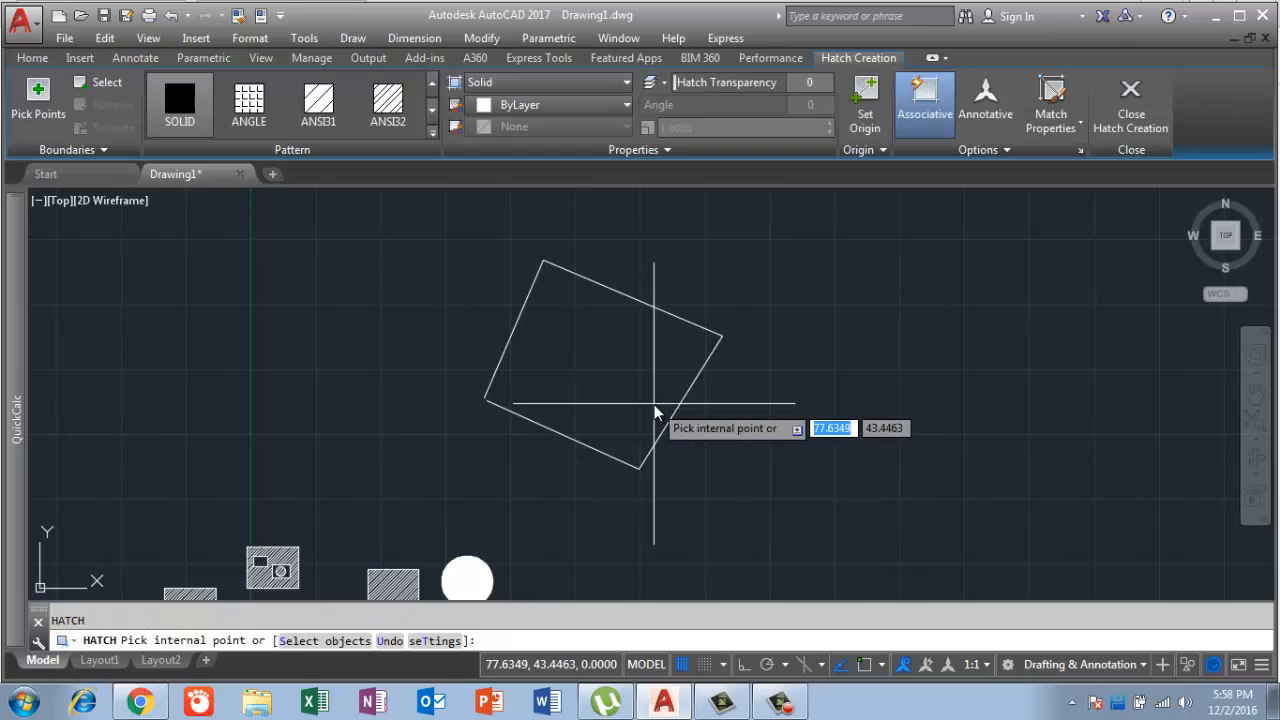
pyautogui.click(623, 341)
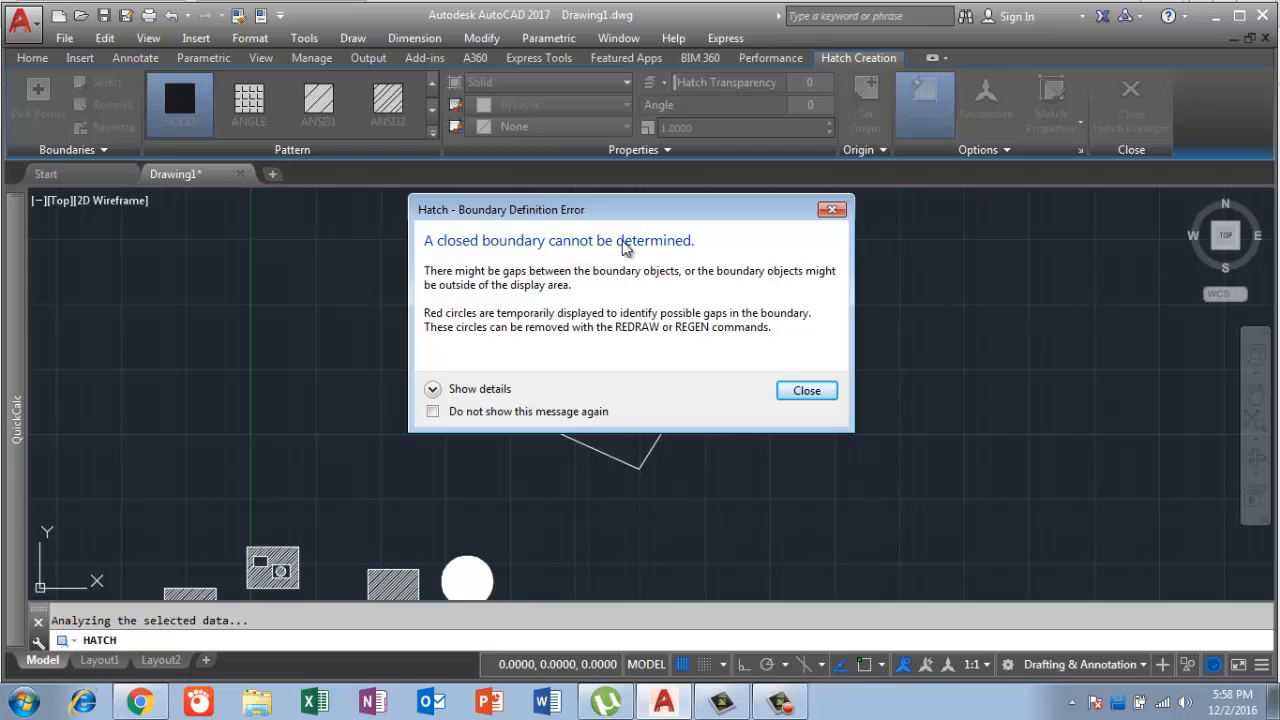
pyautogui.click(806, 391)
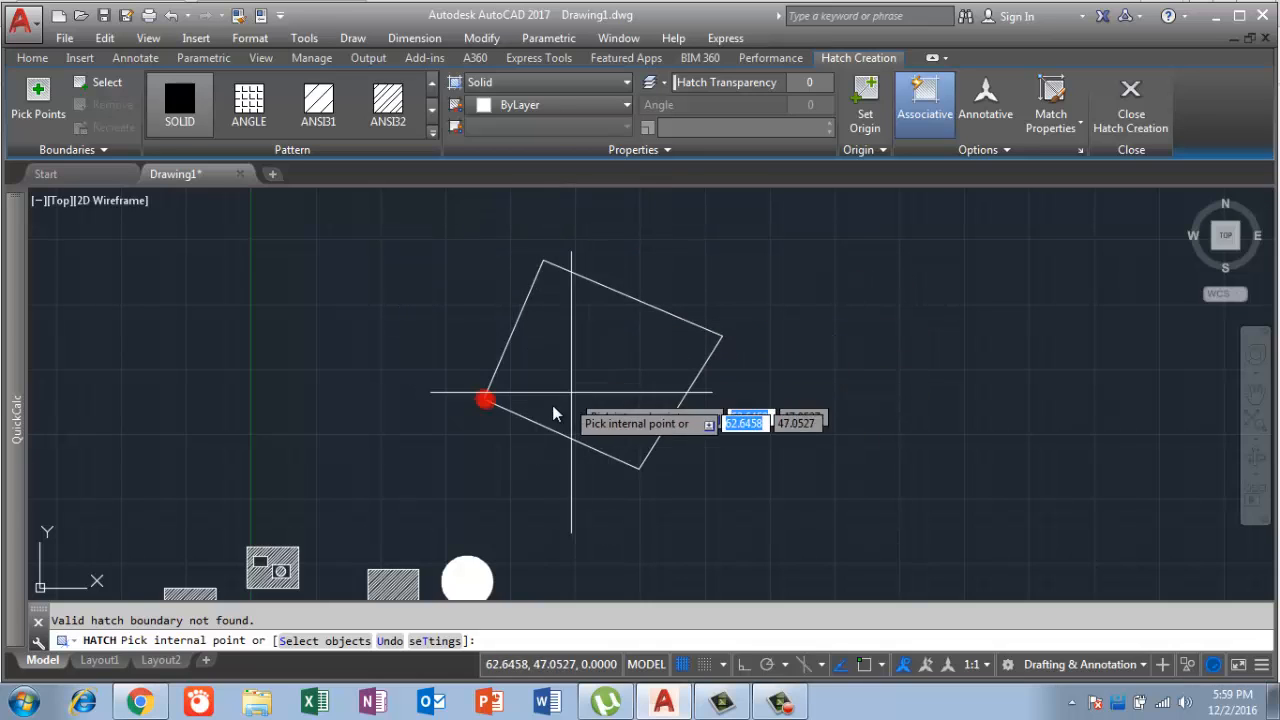
pyautogui.scroll(3, 485, 400)
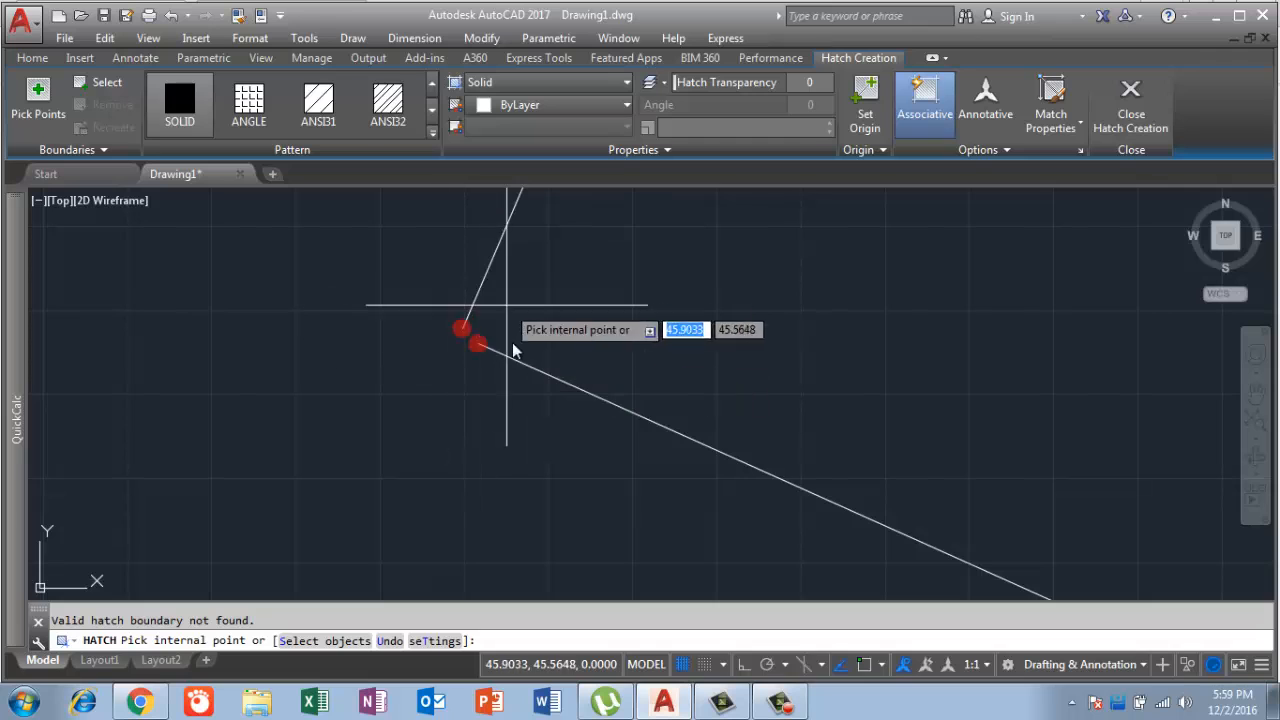
pyautogui.scroll(-2, 531, 438)
pyautogui.scroll(-2, 531, 438)
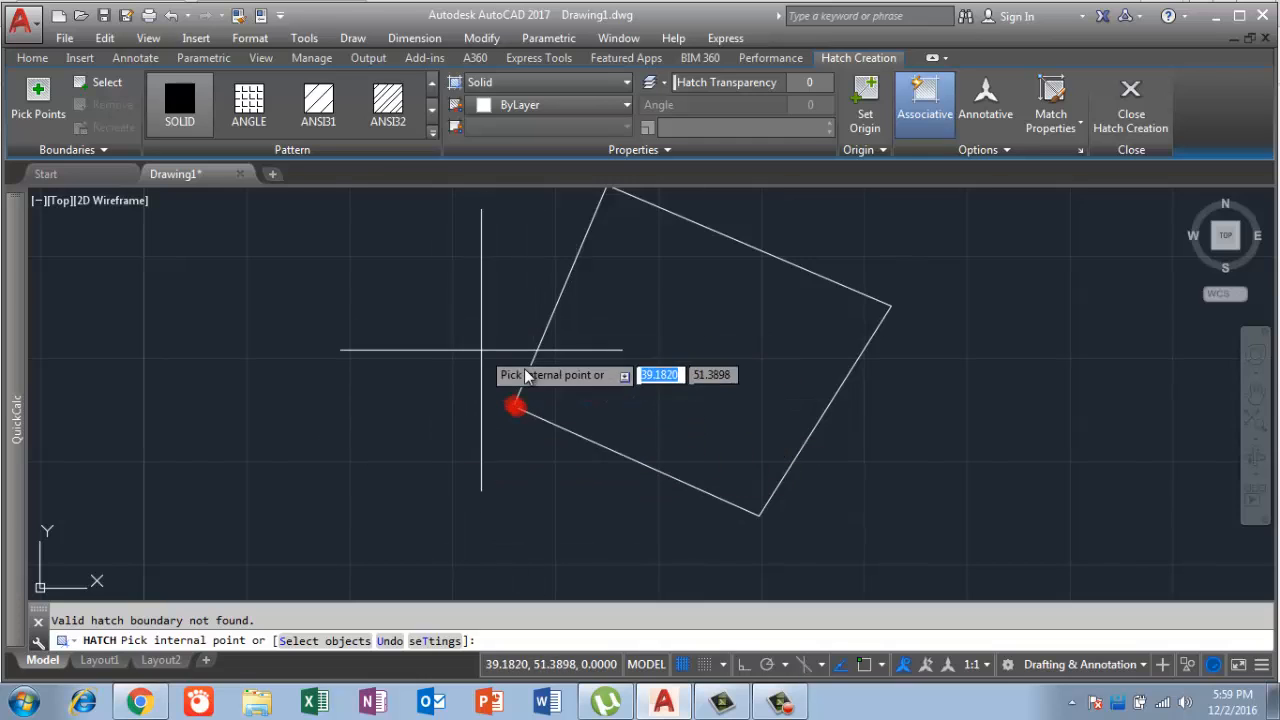
pyautogui.scroll(3, 540, 443)
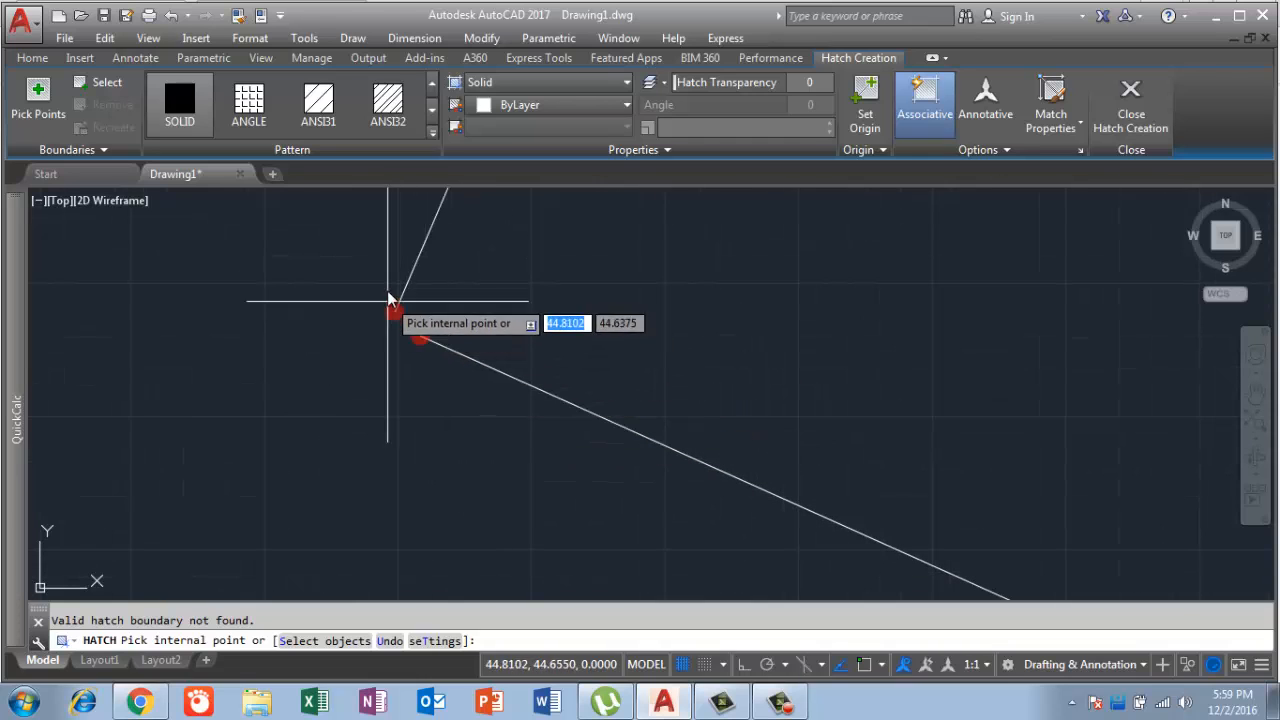
pyautogui.scroll(-3, 456, 381)
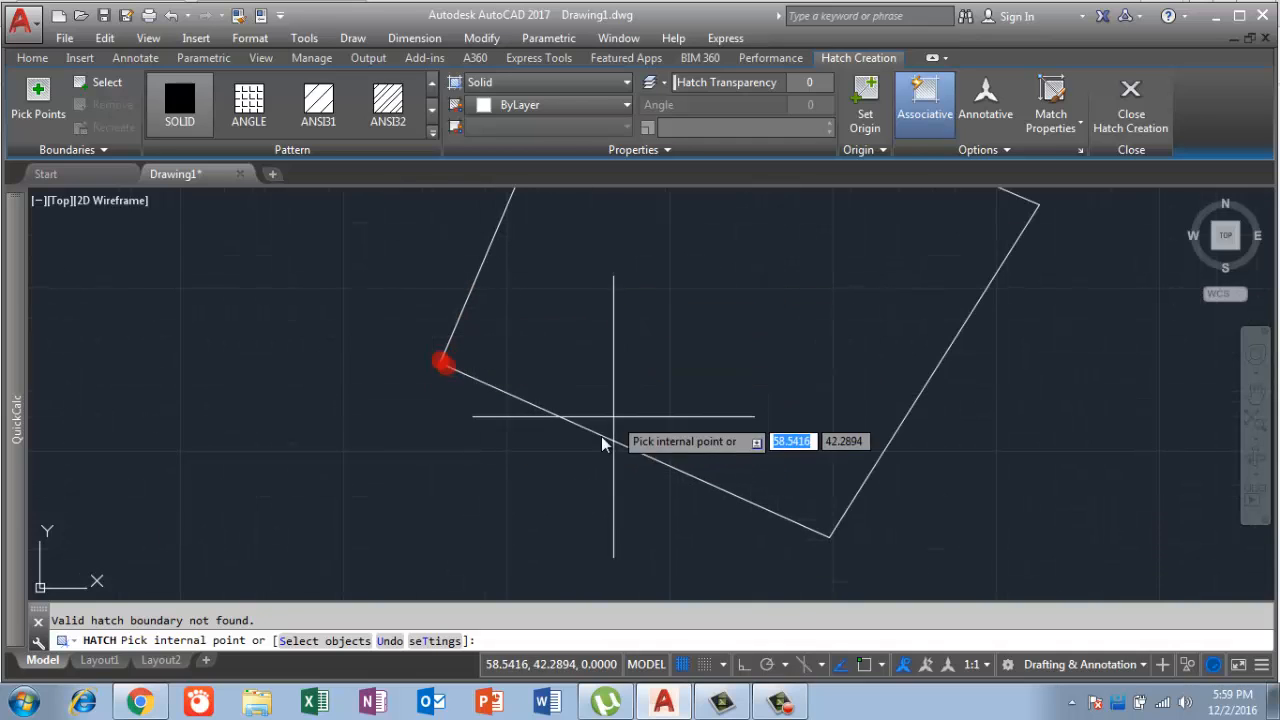
# Set the hatch gap tolerance to 3 units and hatch the open polyline's interior, choosing to continue hatching this area.
pyautogui.click(1080, 151)
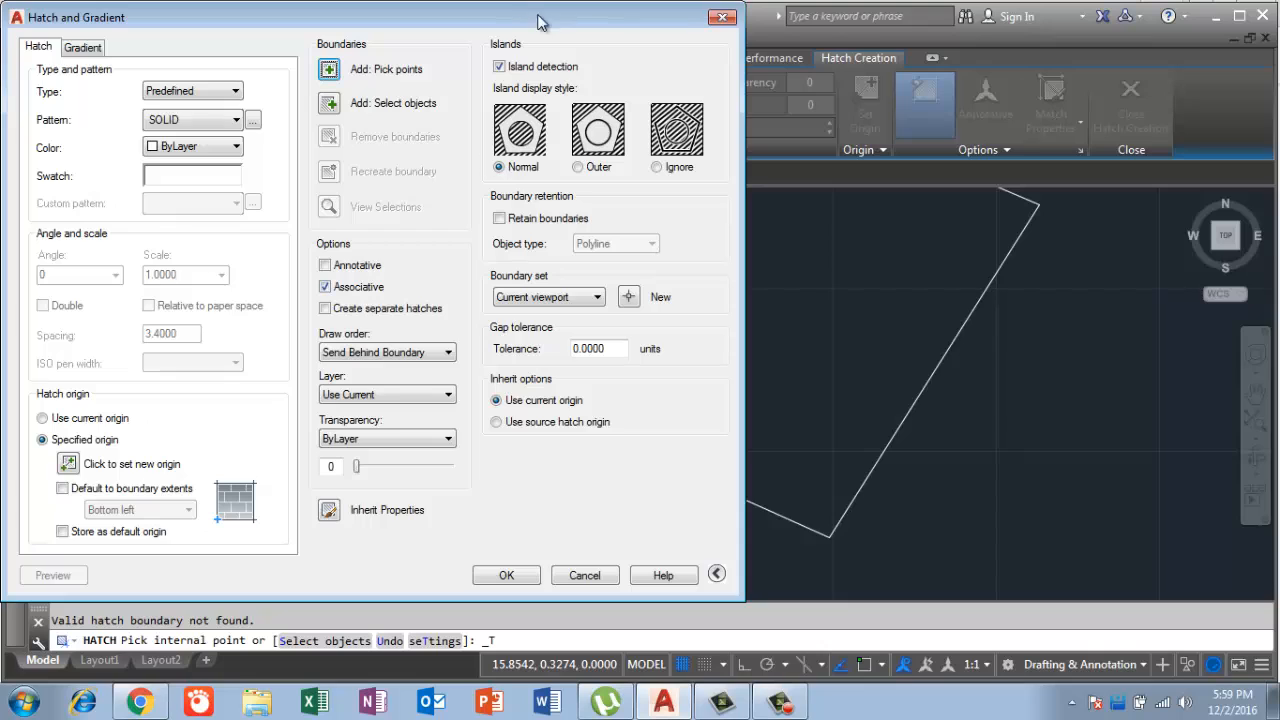
pyautogui.moveTo(537, 22); pyautogui.dragTo(794, 22)
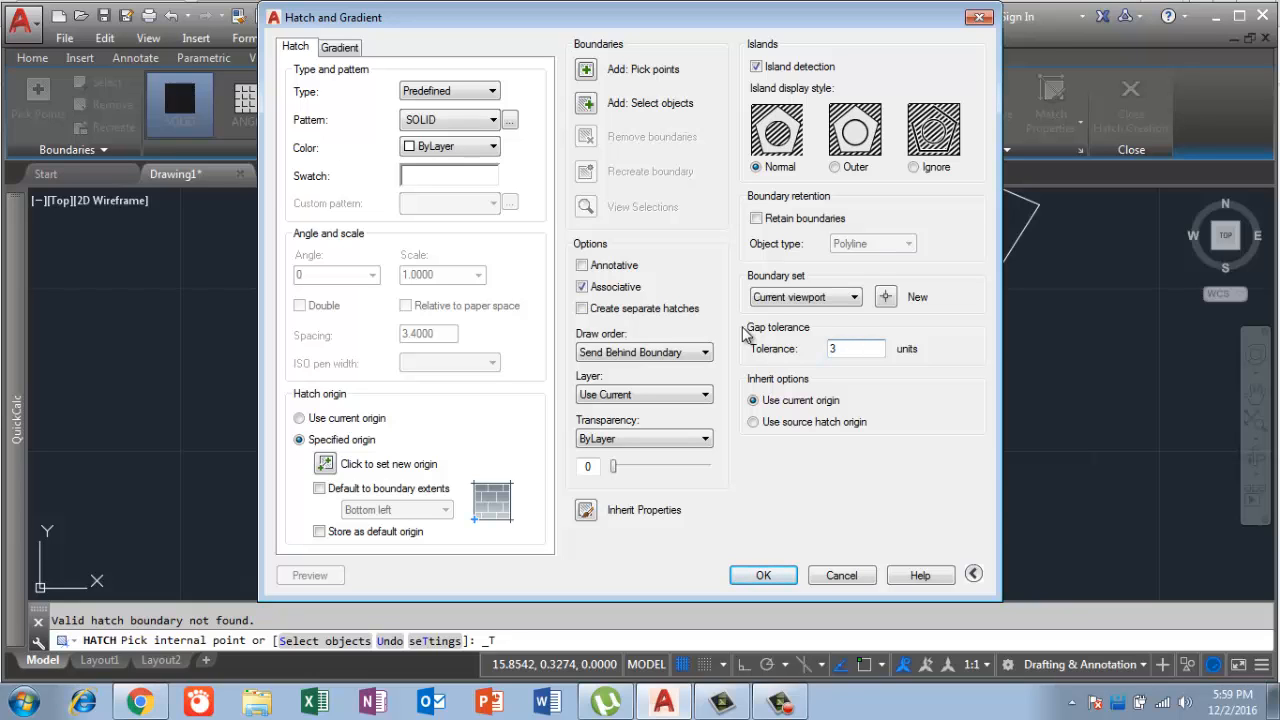
pyautogui.click(765, 577)
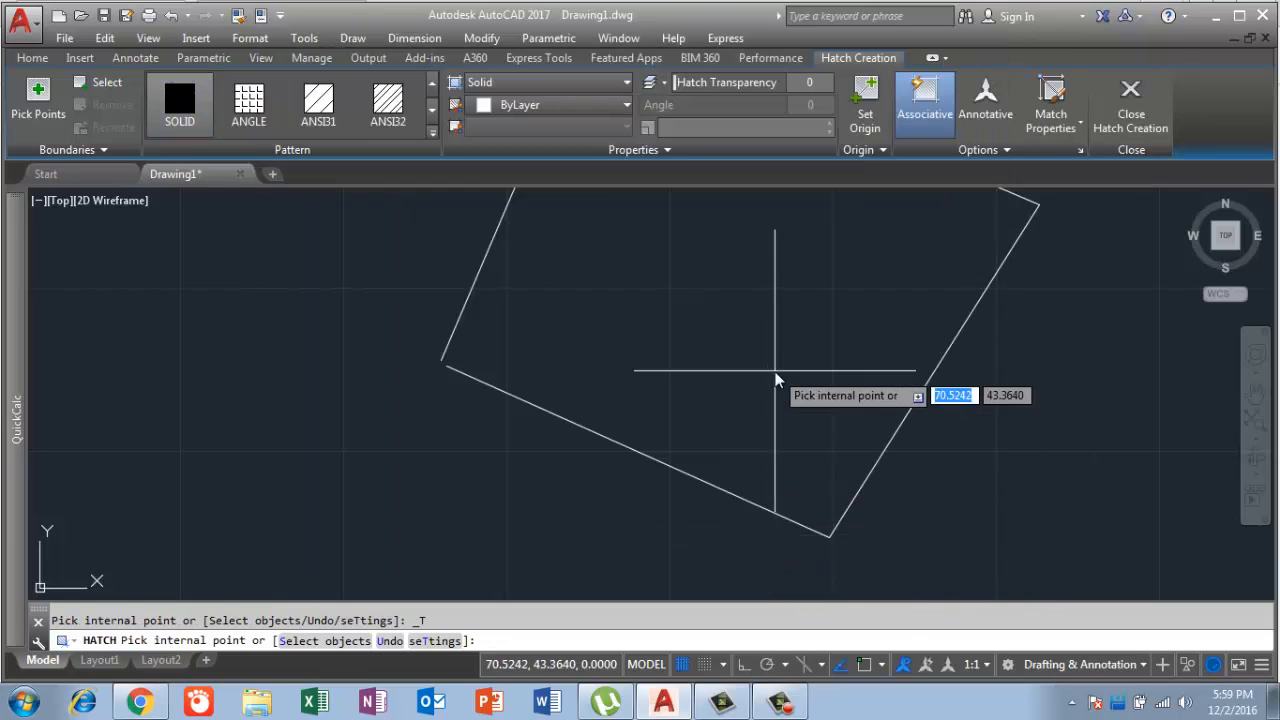
pyautogui.click(778, 398)
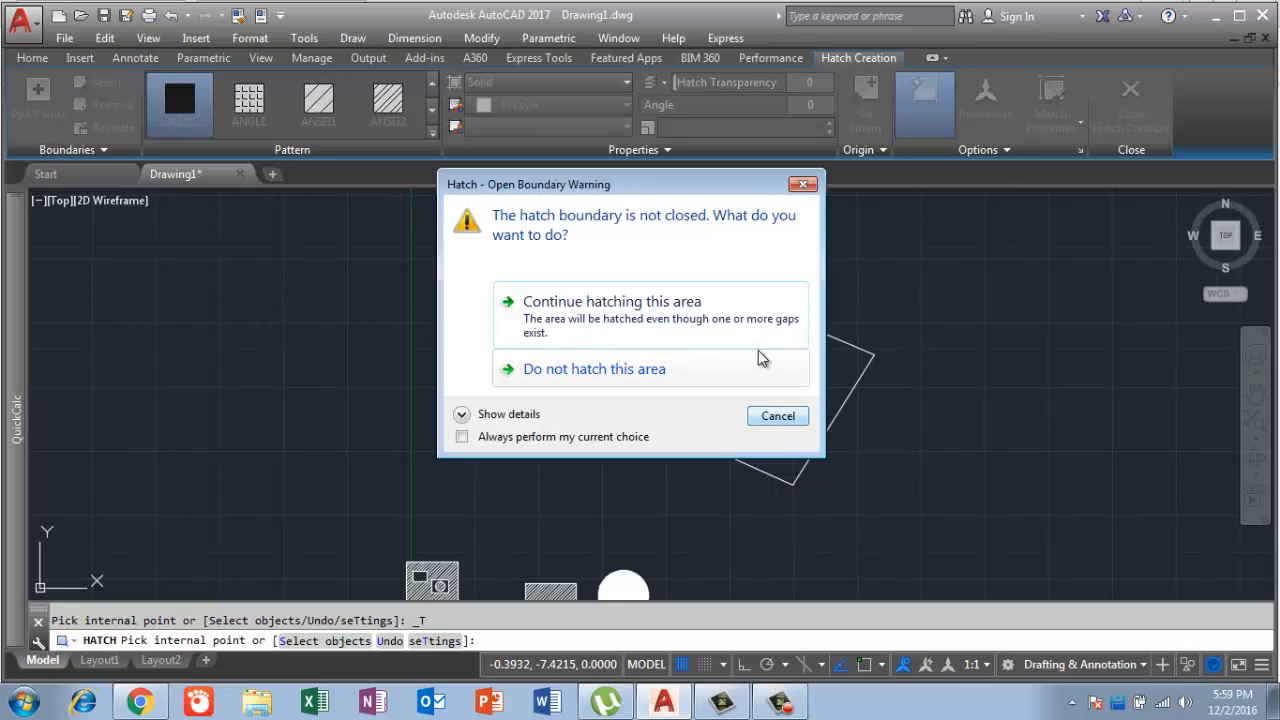
pyautogui.click(740, 332)
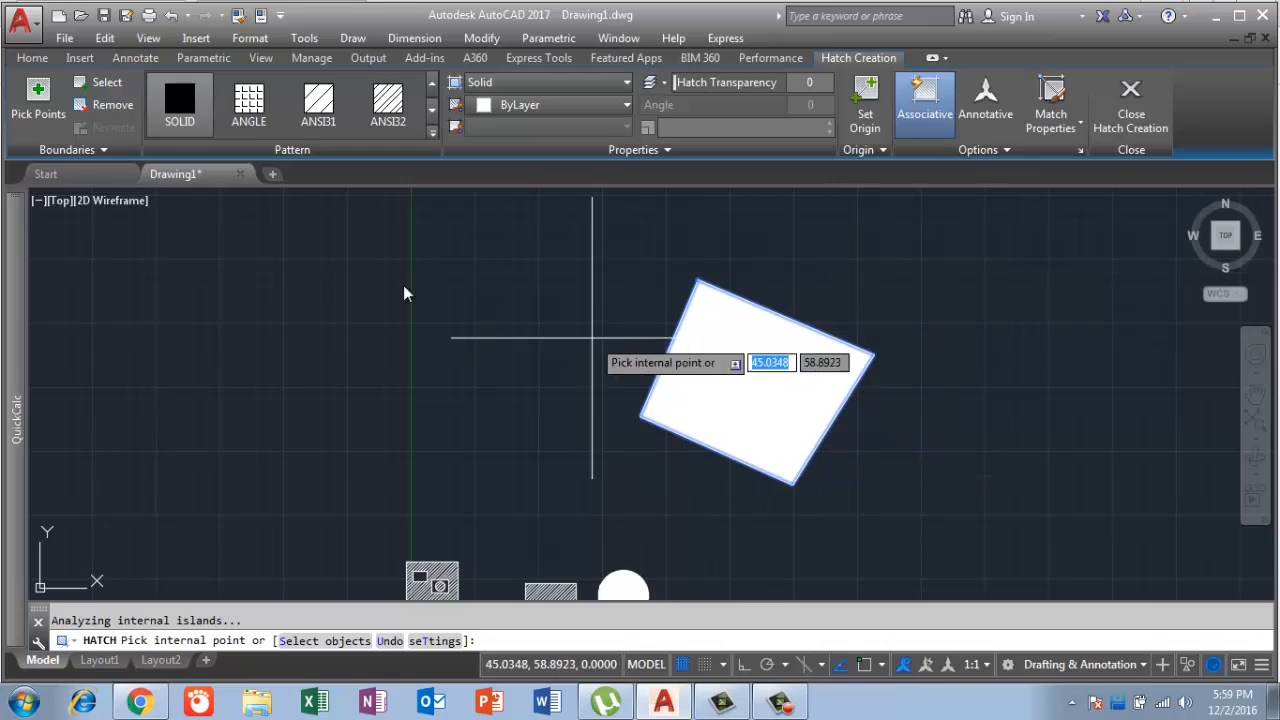
# Change the new hatch to the ANGLE pattern with a scale of 4.6 and finish the hatch.
pyautogui.click(249, 106)
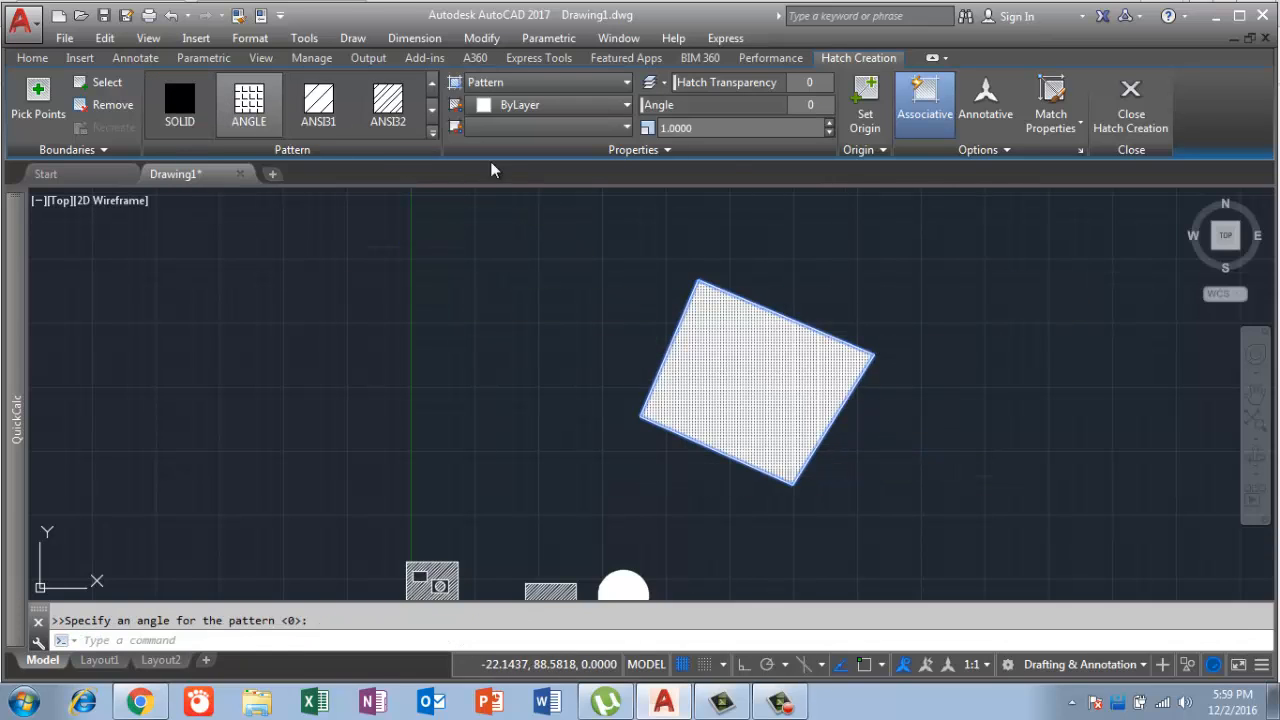
pyautogui.click(829, 124)
pyautogui.click(829, 124)
pyautogui.click(829, 124)
pyautogui.click(829, 124)
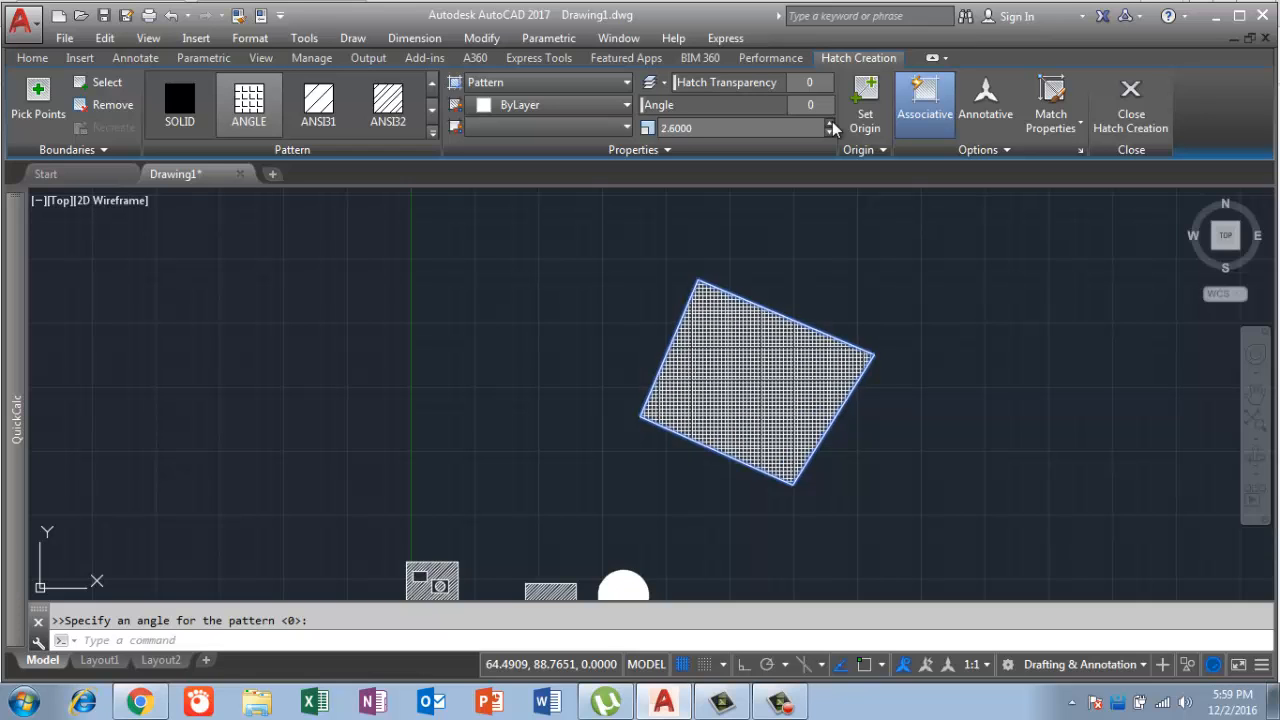
pyautogui.click(829, 124)
pyautogui.click(829, 124)
pyautogui.click(829, 124)
pyautogui.click(829, 124)
pyautogui.click(829, 124)
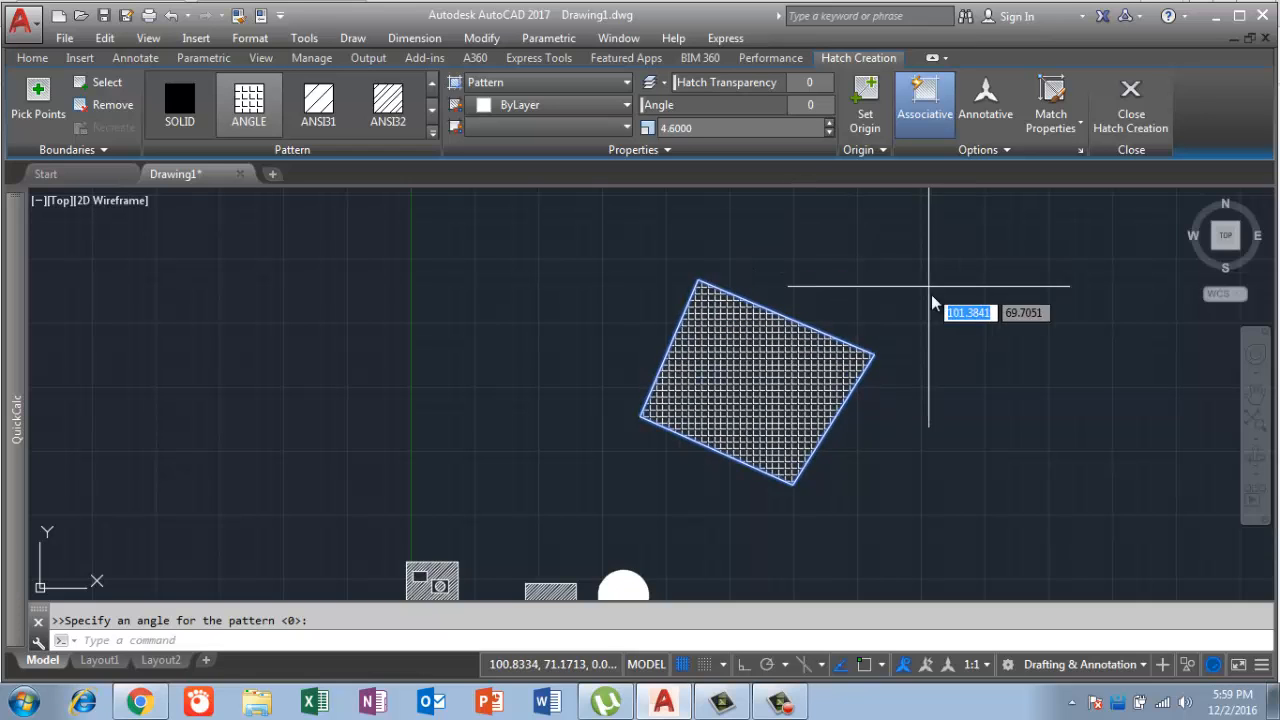
pyautogui.click(889, 303)
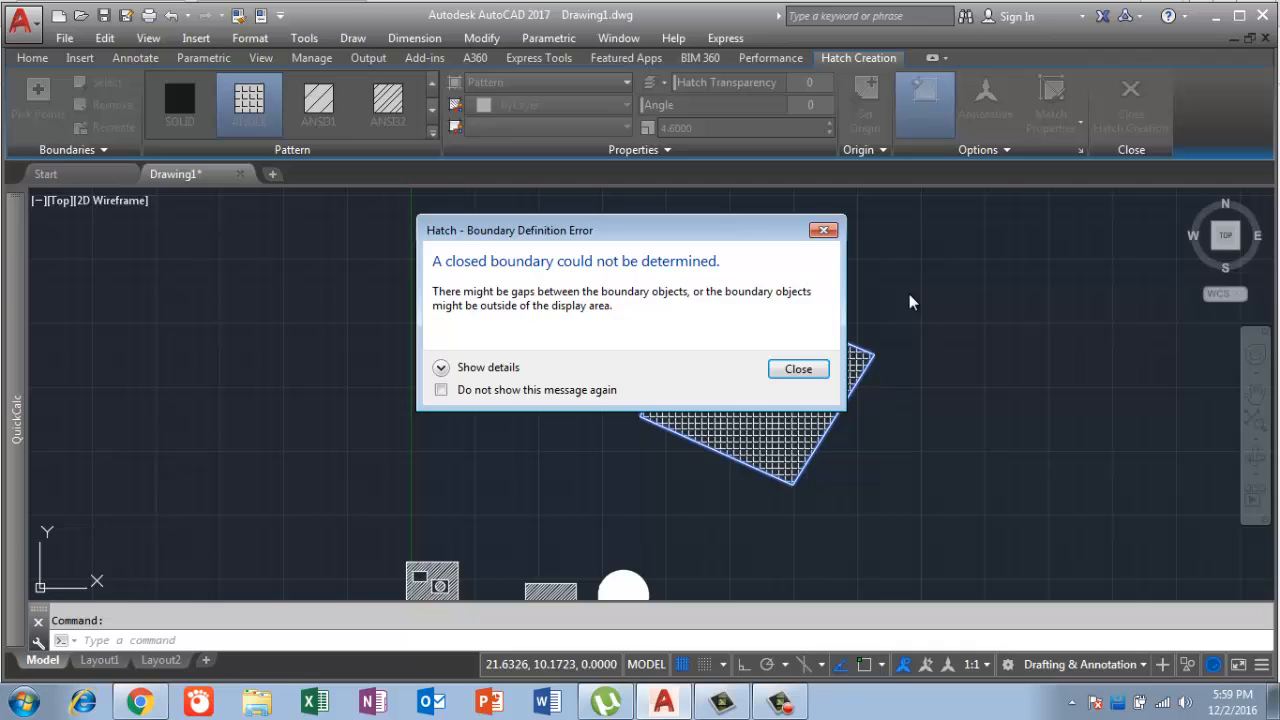
pyautogui.click(832, 232)
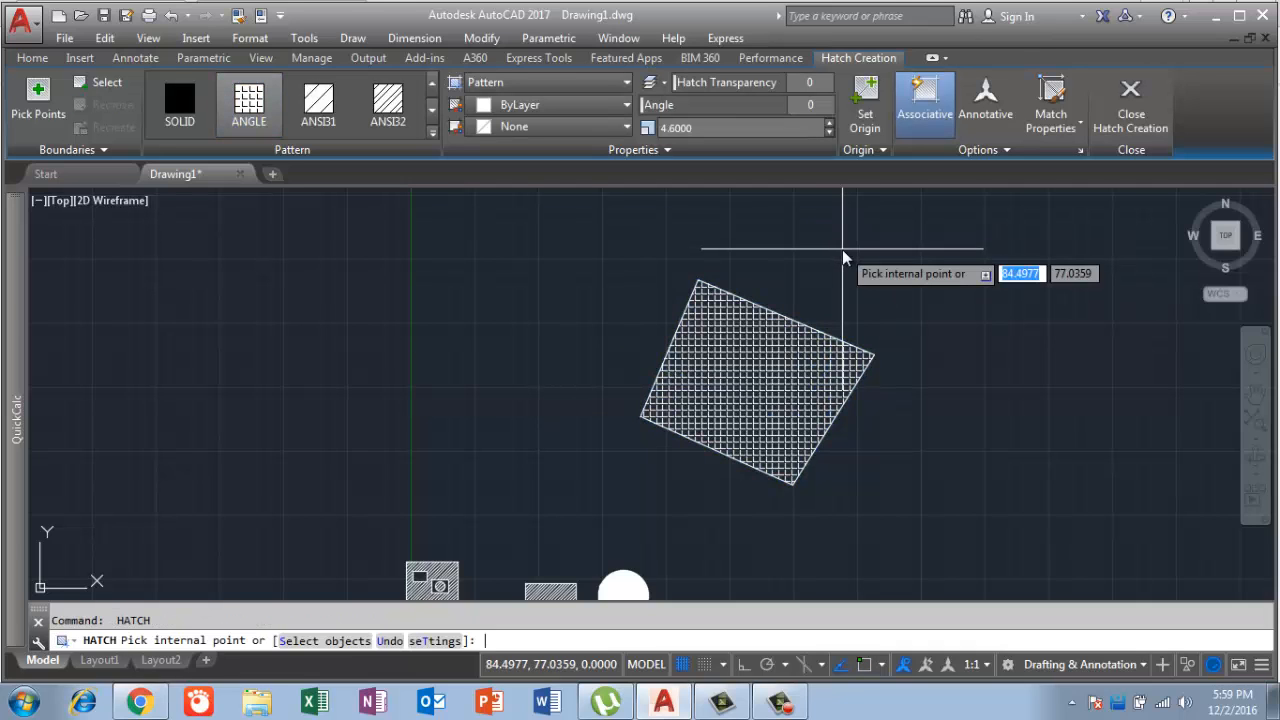
pyautogui.press('Return')
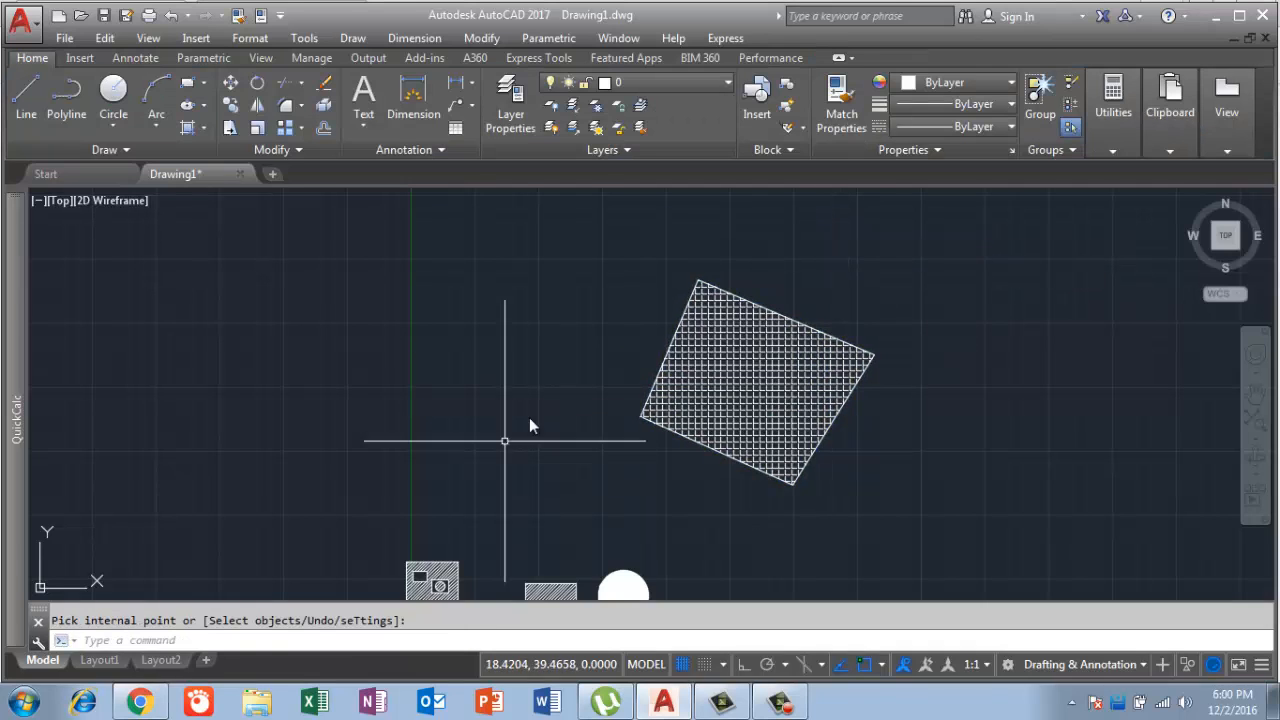
# Examine the hatch at the polyline's open corner, and review all the hatched shapes in the drawing.
pyautogui.scroll(10, 529, 417)
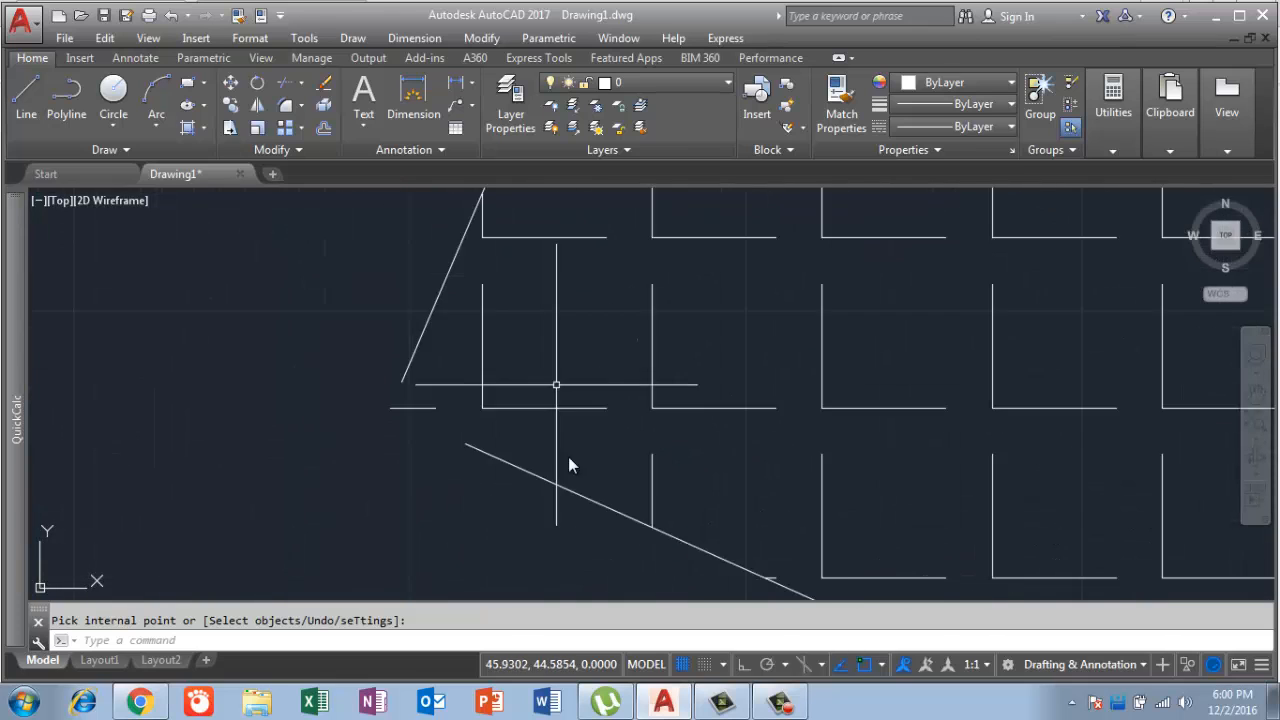
pyautogui.scroll(-4, 568, 456)
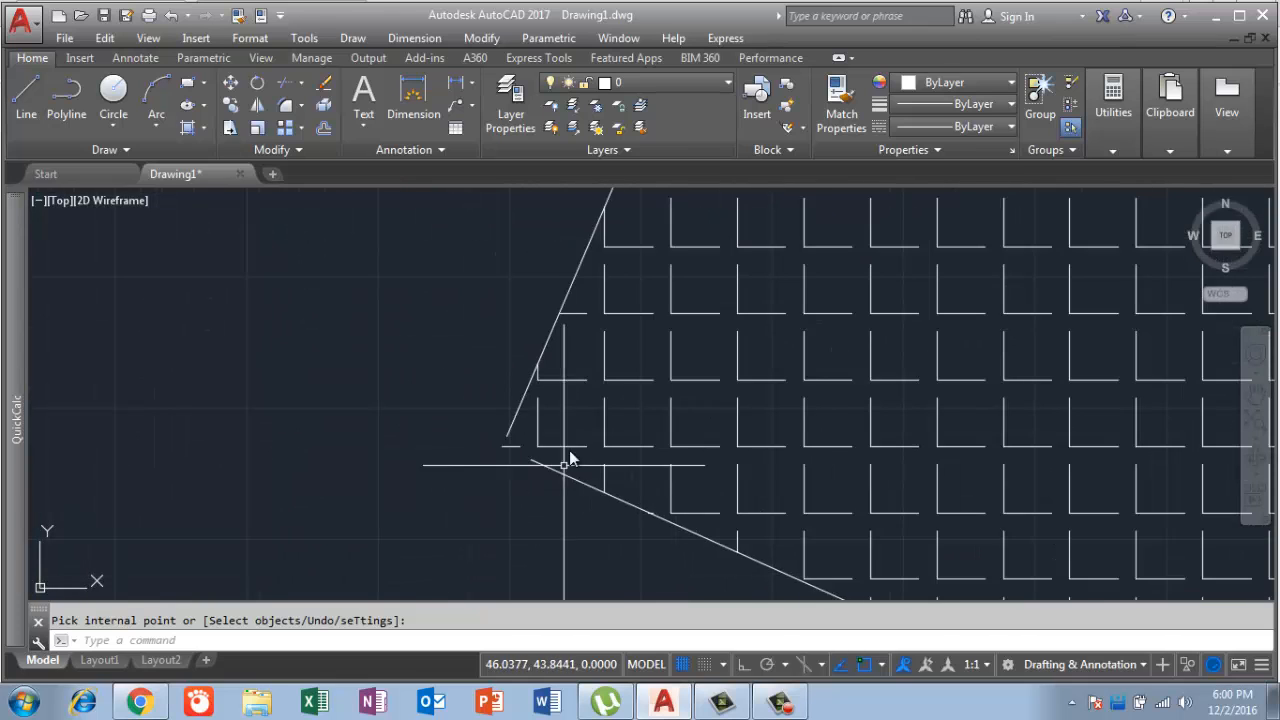
pyautogui.scroll(-3, 600, 423)
pyautogui.scroll(1, 655, 428)
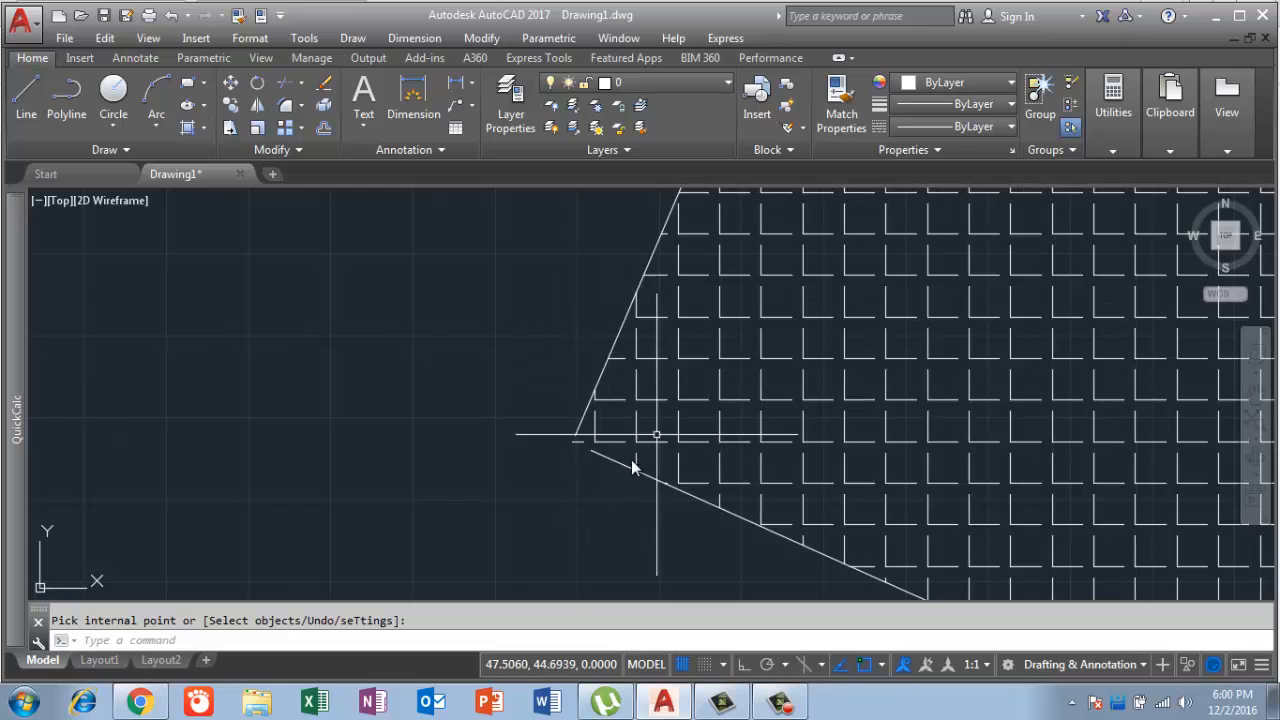
pyautogui.scroll(-4, 752, 355)
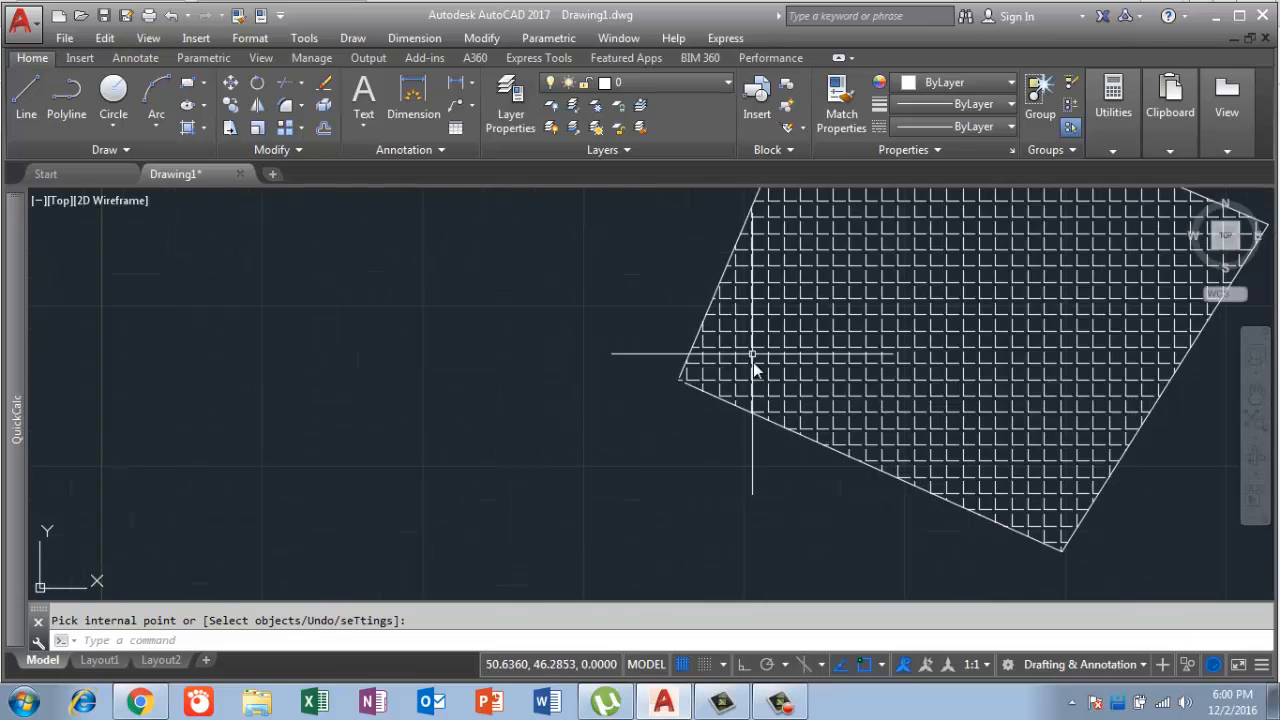
pyautogui.scroll(-3, 760, 365)
pyautogui.scroll(-1, 760, 380)
pyautogui.scroll(1, 770, 420)
pyautogui.scroll(-1, 830, 400)
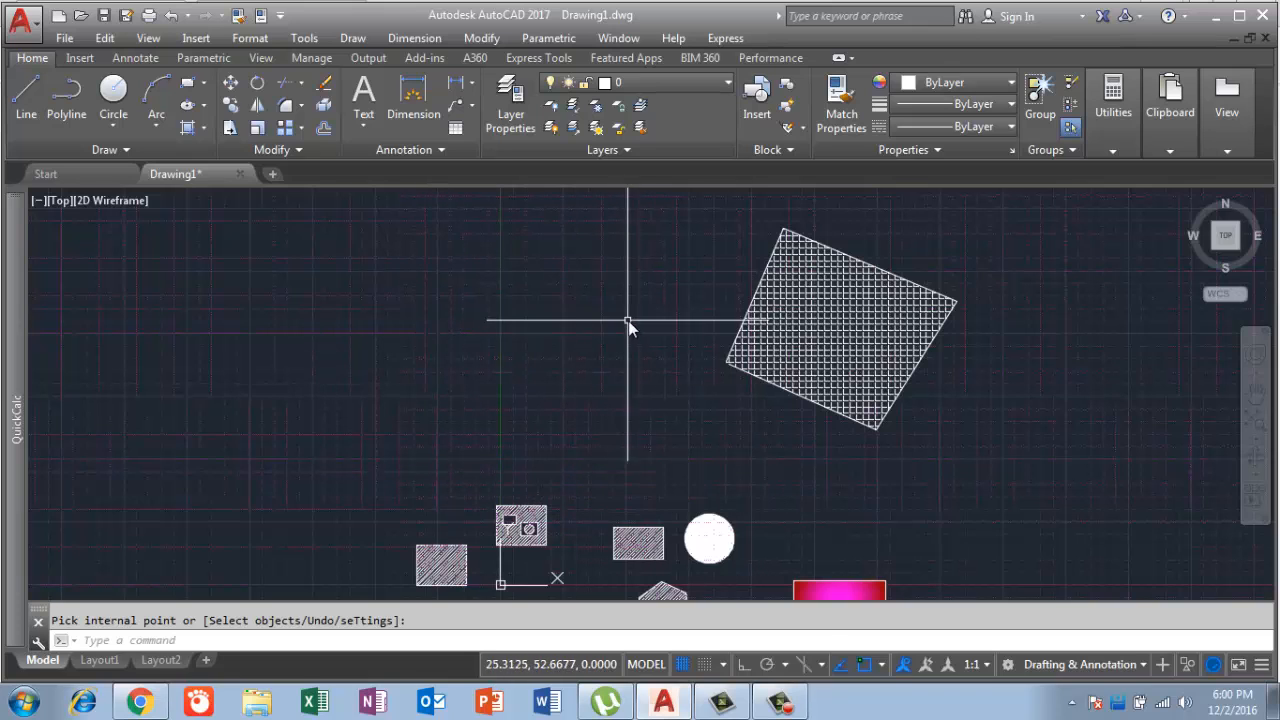
pyautogui.moveTo(543, 435); pyautogui.dragTo(620, 309, button='middle')
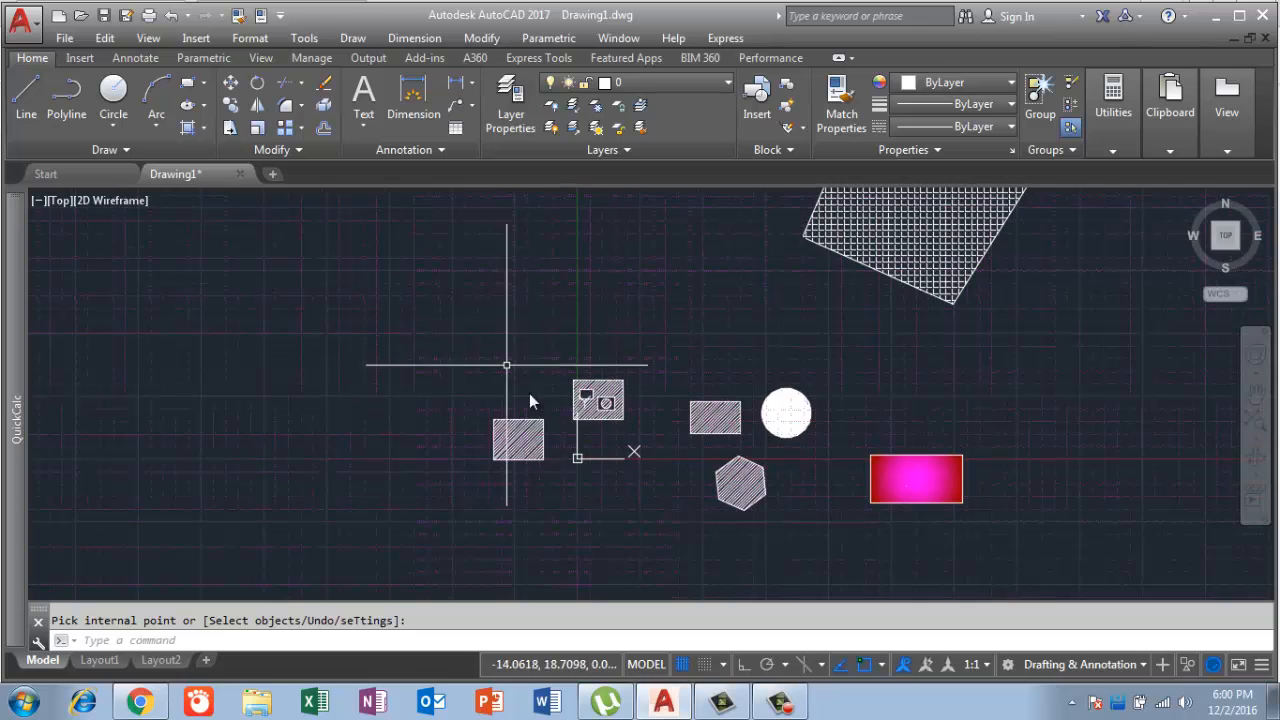
pyautogui.scroll(-3, 615, 442)
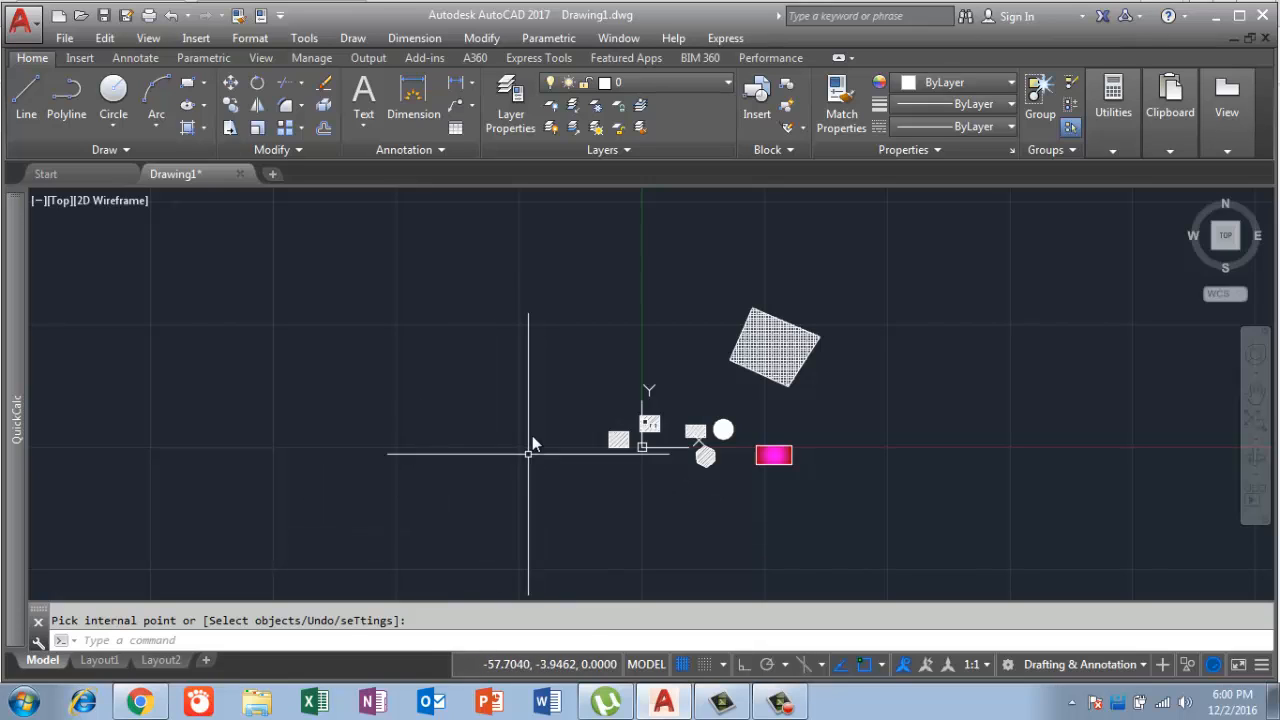
# Switch to Chrome and view the YouTube channel's playlists page and home page.
pyautogui.click(150, 703)
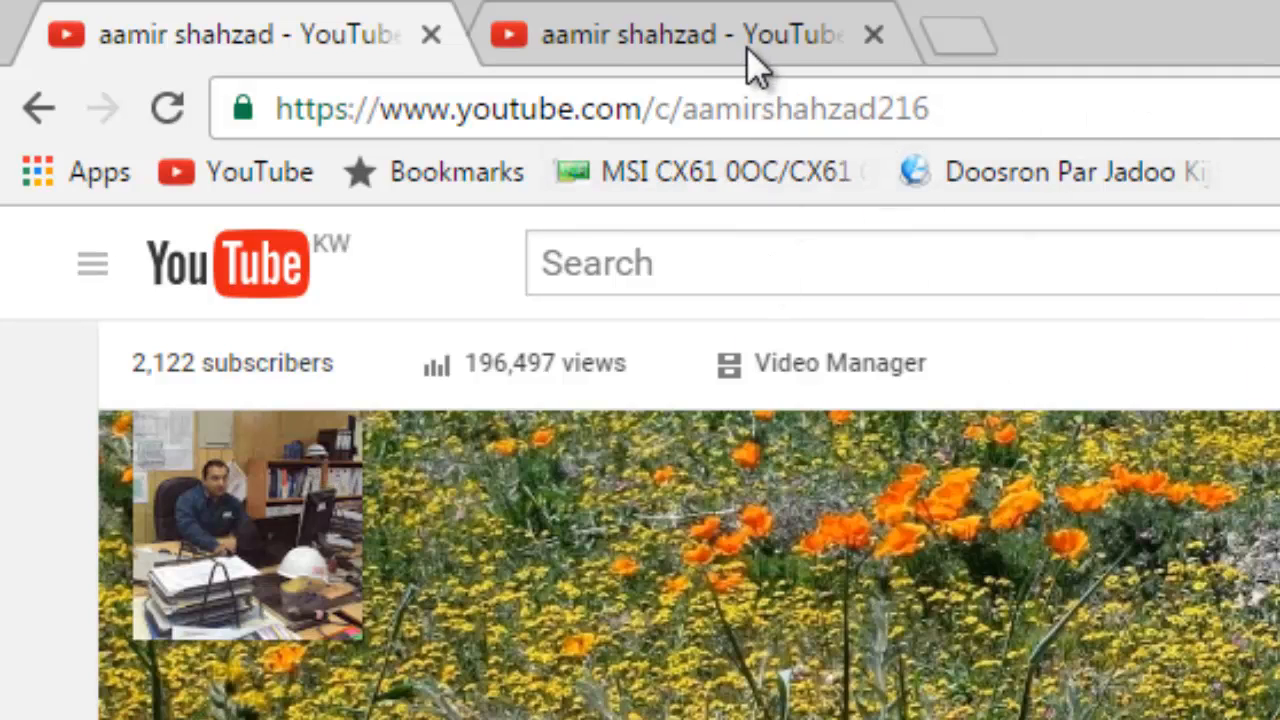
pyautogui.click(748, 16)
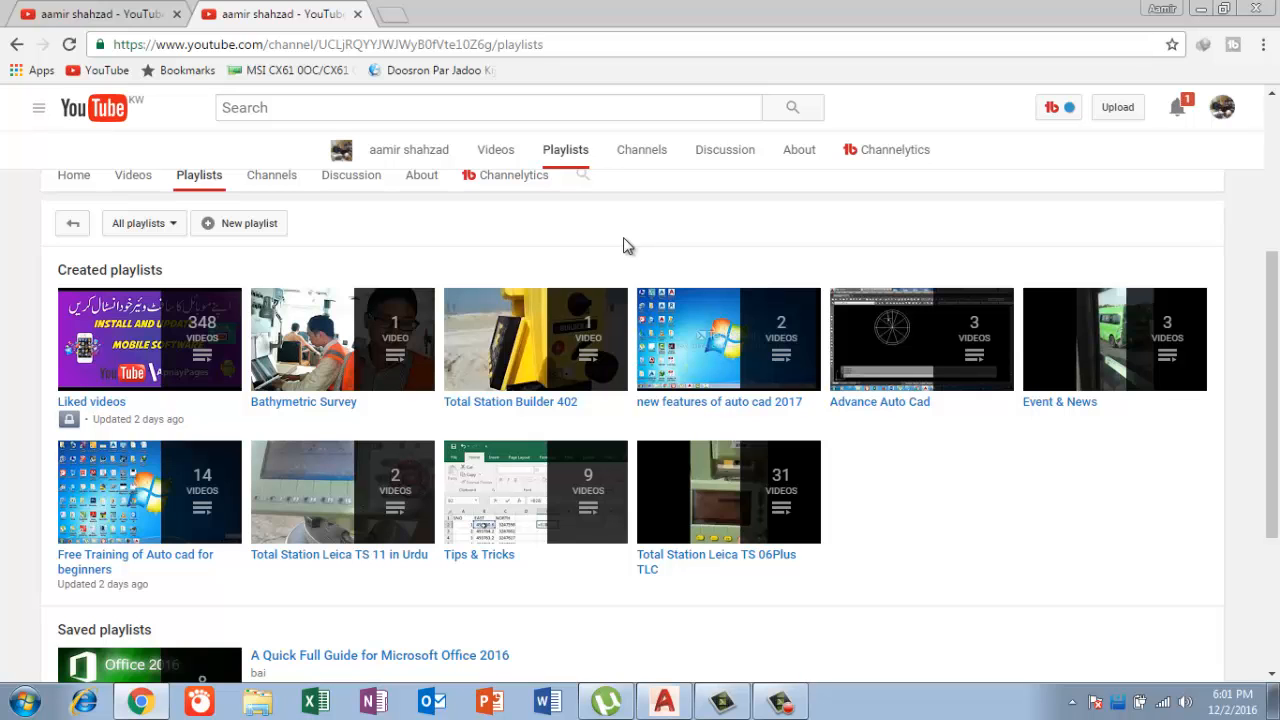
pyautogui.click(140, 14)
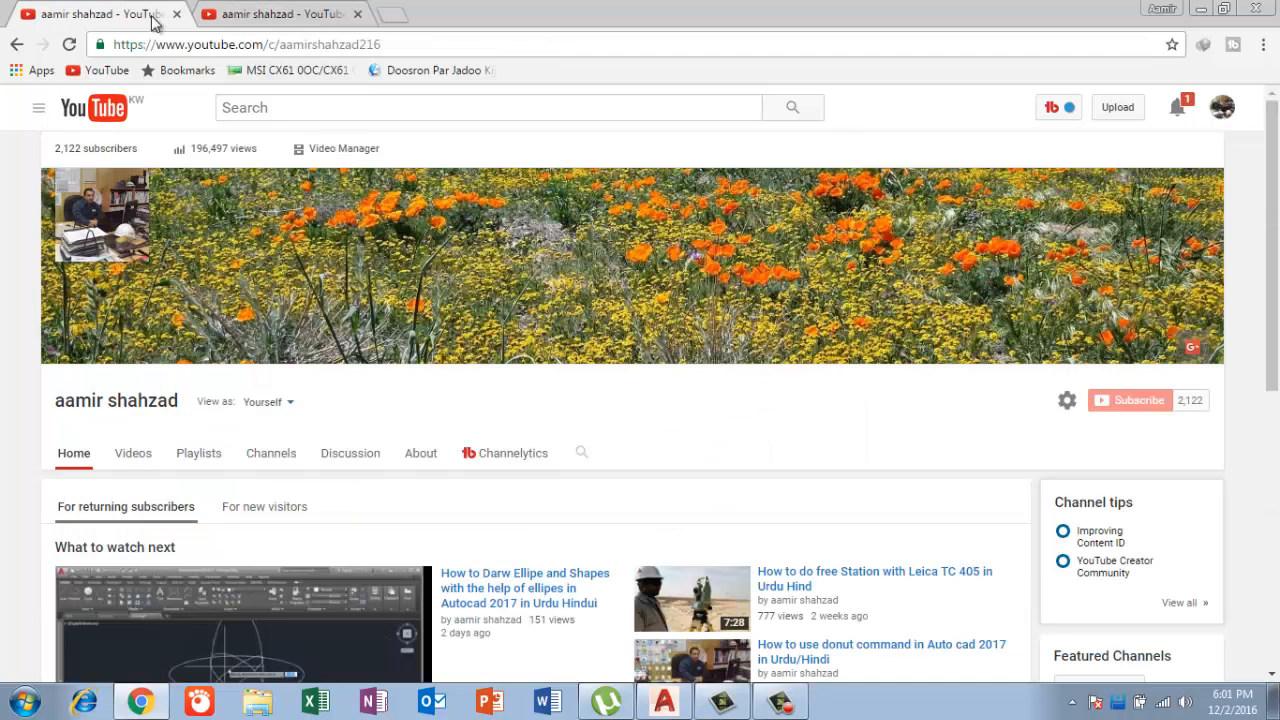